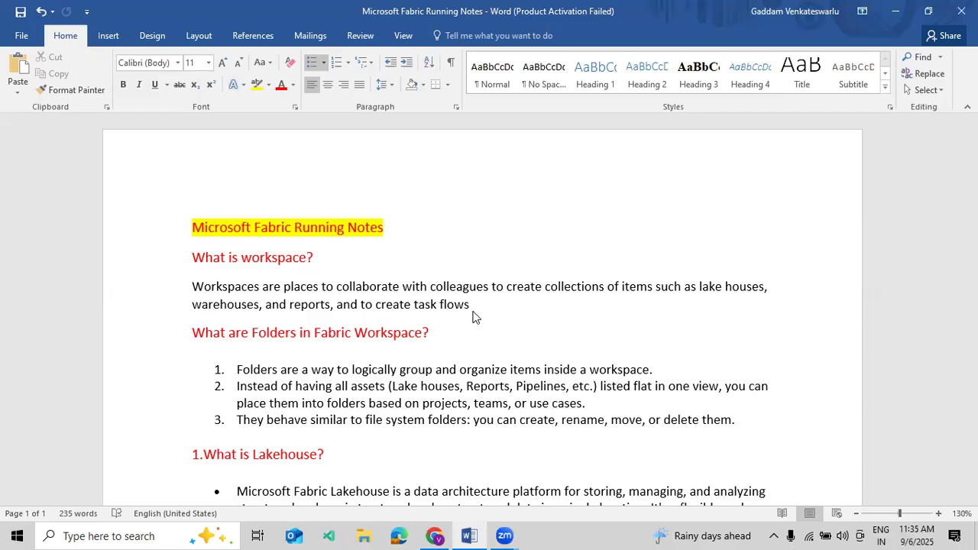
Switch to Fabric in the browser and start a new workspace named DWDataPorcess.
{"action": "left_click", "coordinate": [434, 535]}
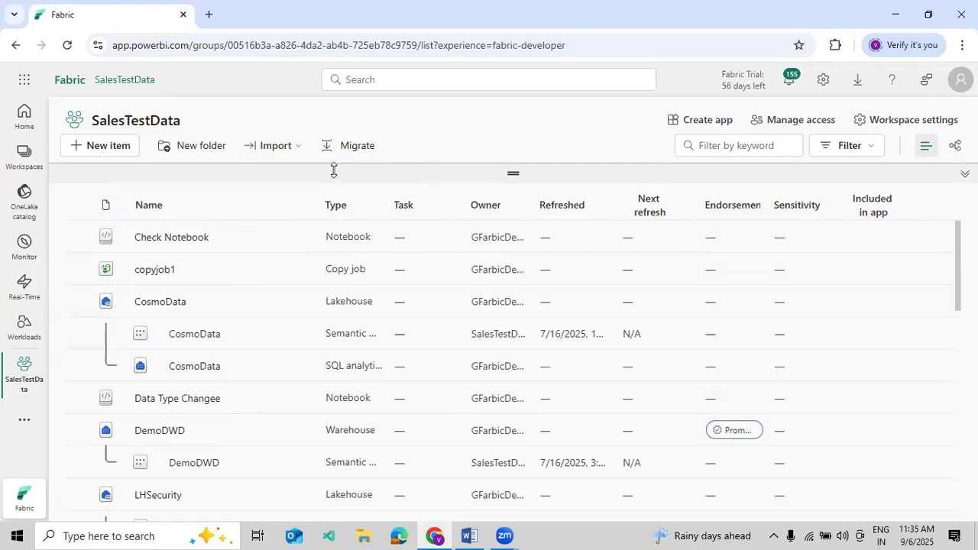
{"action": "left_click", "coordinate": [22, 156]}
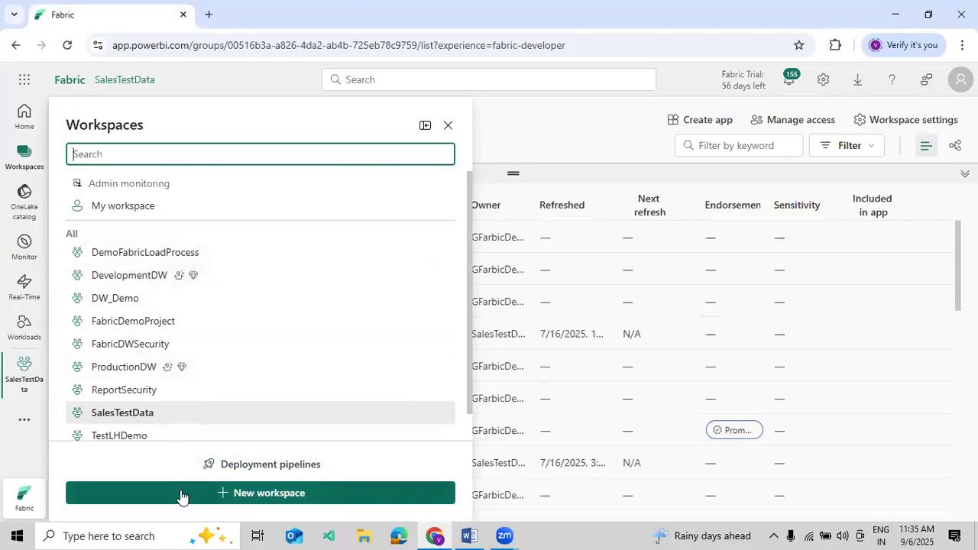
{"action": "left_click", "coordinate": [244, 494]}
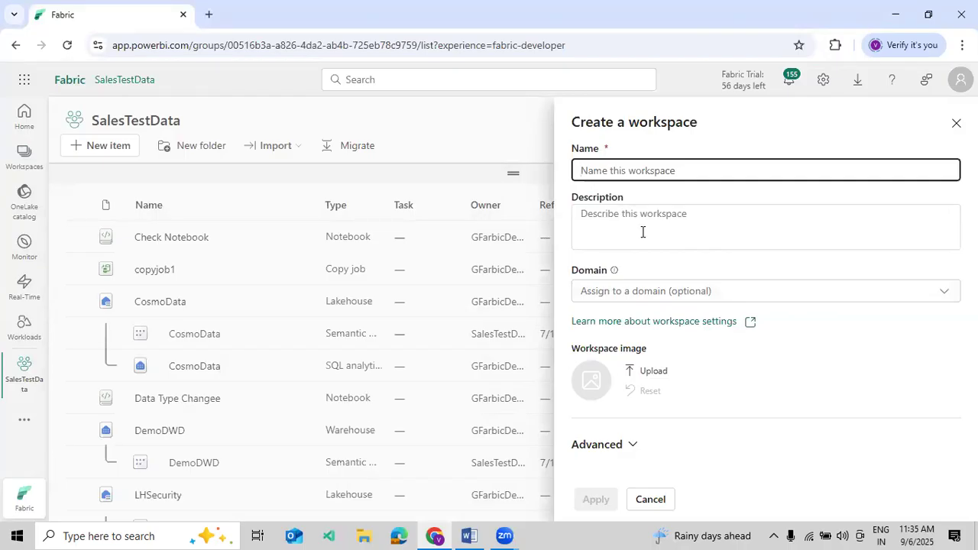
{"action": "type", "text": "Ve"}
{"action": "key", "text": "BackSpace"}
{"action": "key", "text": "BackSpace"}
{"action": "type", "text": "DWDataPorcess"}
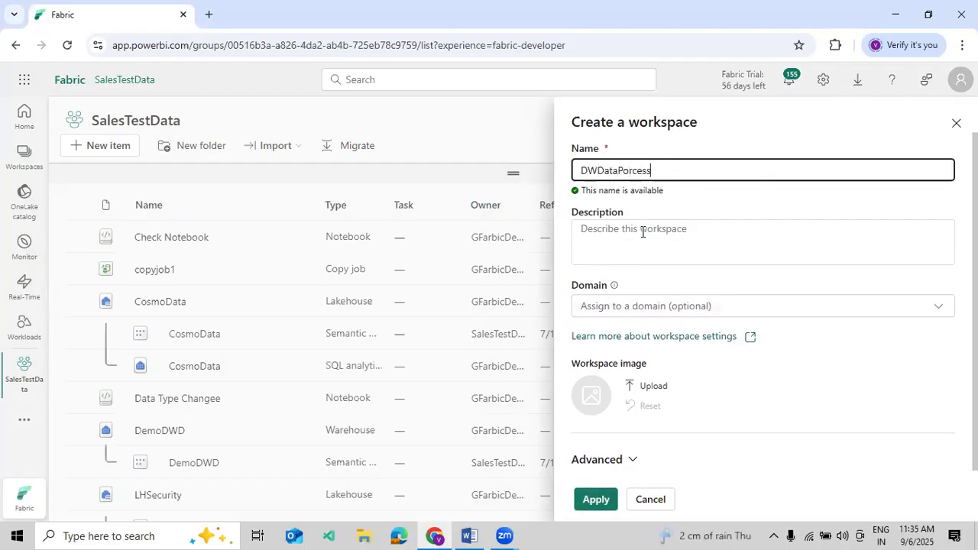
Enter "This is Just for Demo Purpose." as the workspace description, correcting the misspelled last word.
{"action": "left_click", "coordinate": [631, 248]}
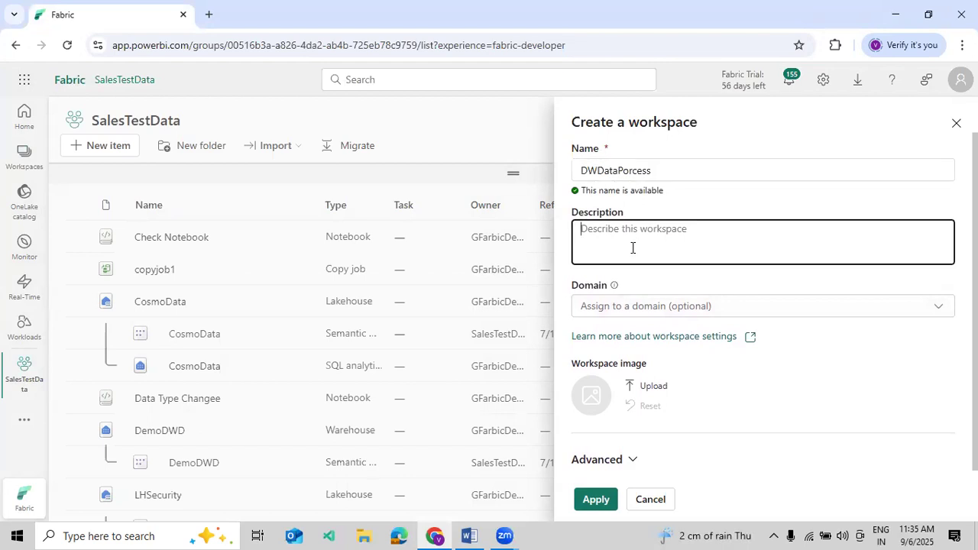
{"action": "type", "text": "This is Just for"}
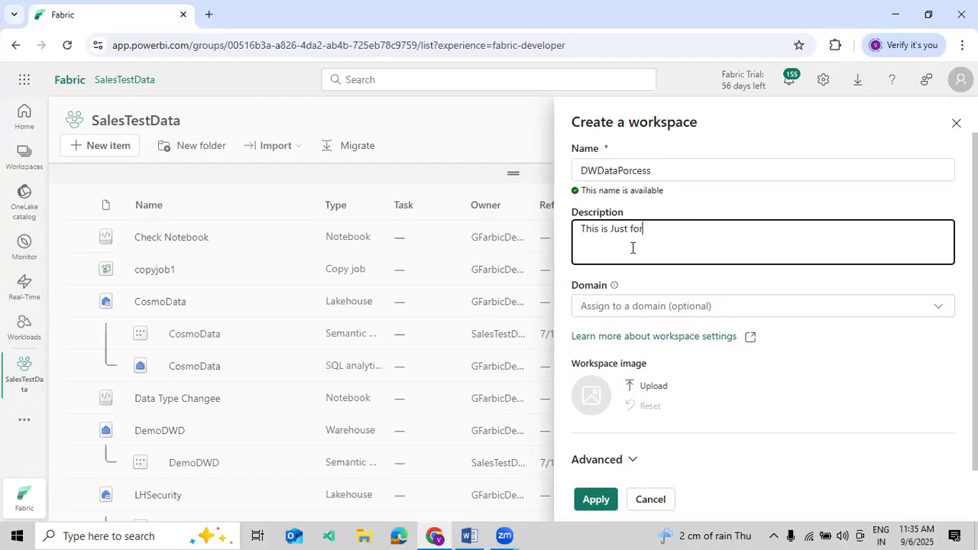
{"action": "type", "text": " Demo Purpsoe."}
{"action": "right_click", "coordinate": [686, 227]}
{"action": "left_click", "coordinate": [716, 214]}
Examine the workspace image upload and the advanced settings, including the license modes, semantic model storage formats and capacity.
{"action": "left_click", "coordinate": [648, 388]}
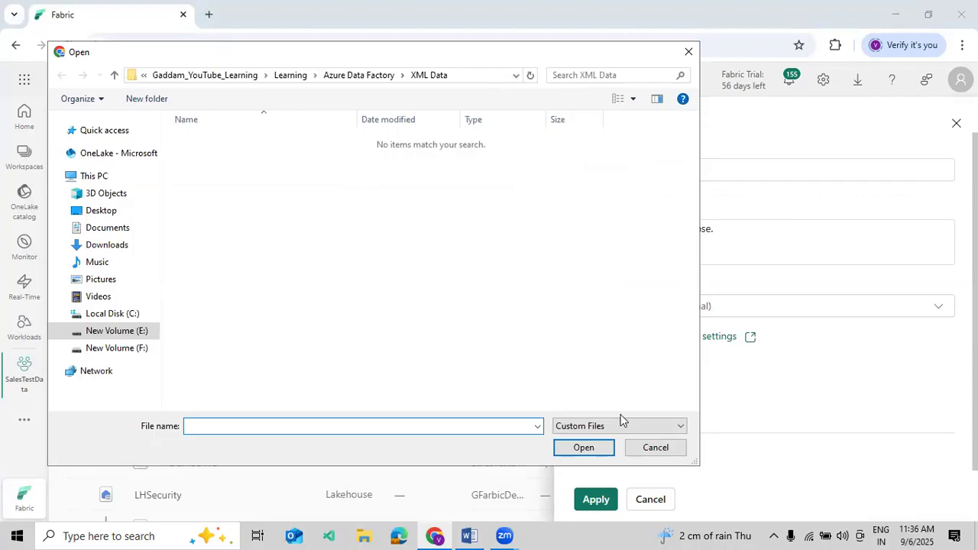
{"action": "left_click", "coordinate": [650, 450]}
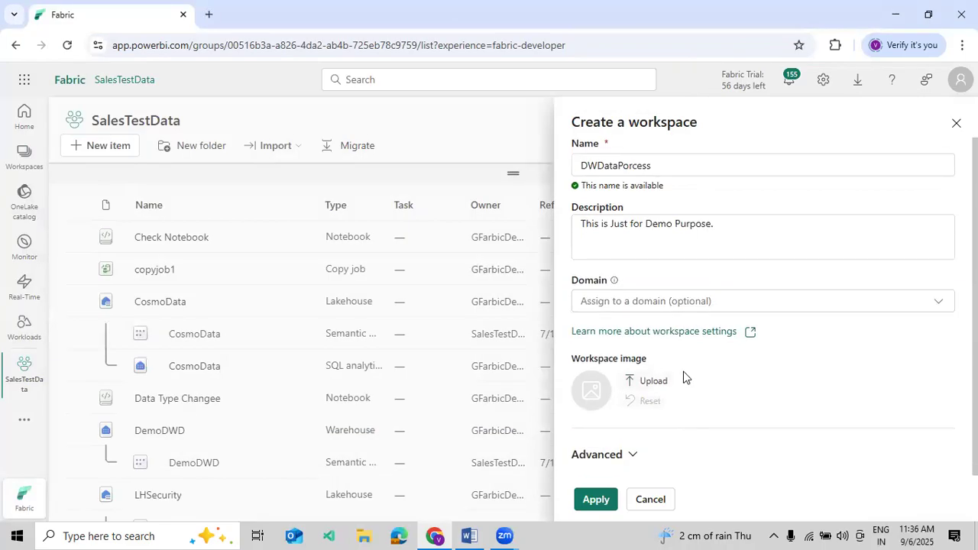
{"action": "left_click", "coordinate": [611, 455]}
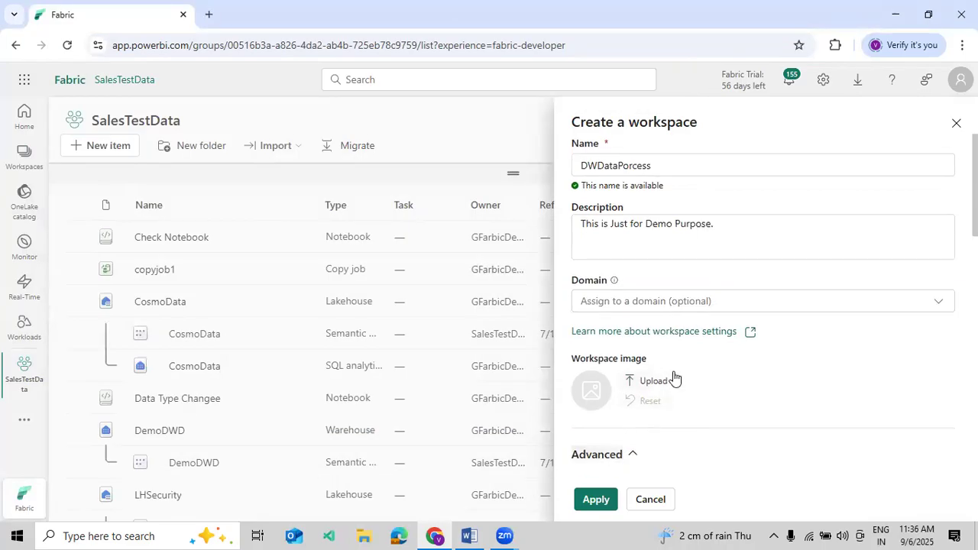
{"action": "scroll", "coordinate": [678, 375], "scroll_direction": "down", "scroll_amount": 2}
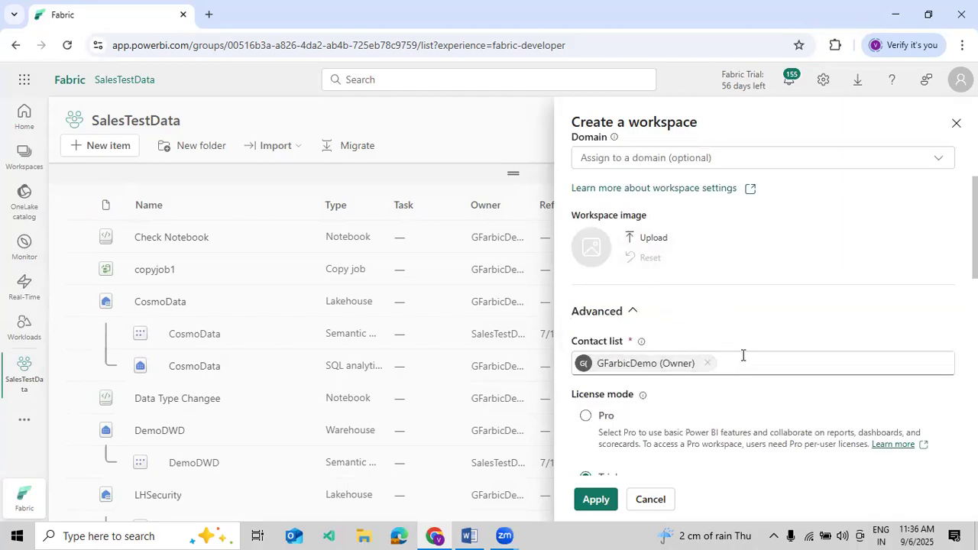
{"action": "scroll", "coordinate": [742, 355], "scroll_direction": "down", "scroll_amount": 2}
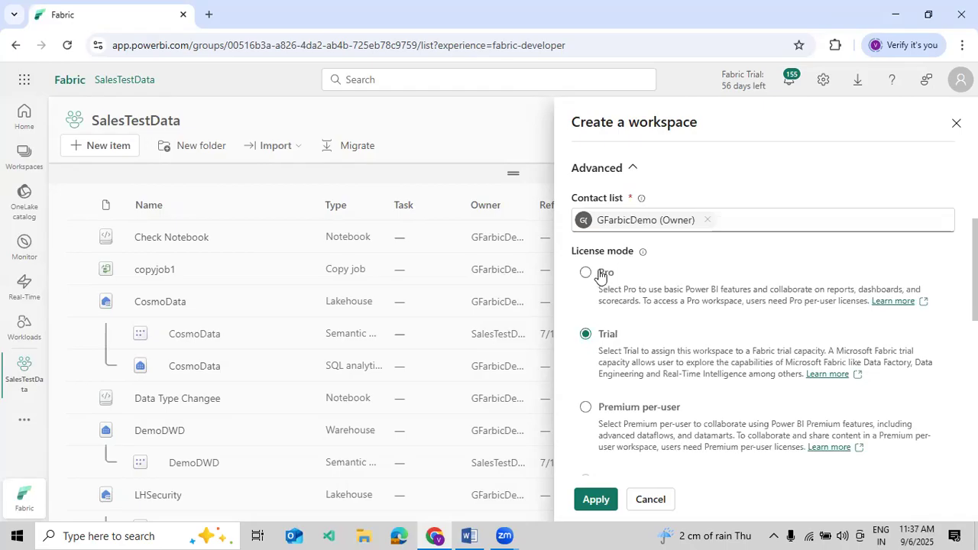
{"action": "scroll", "coordinate": [645, 339], "scroll_direction": "down", "scroll_amount": 1}
{"action": "scroll", "coordinate": [645, 339], "scroll_direction": "down", "scroll_amount": 3}
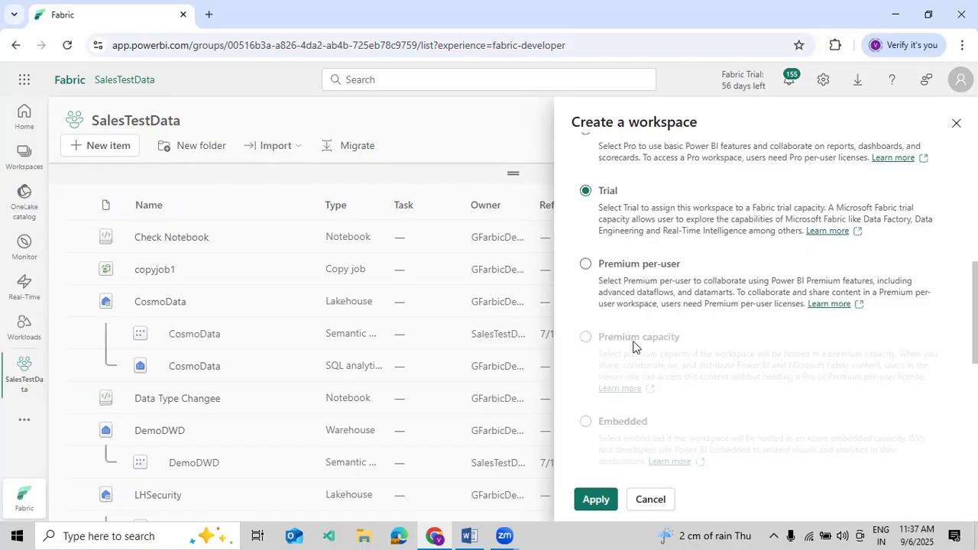
{"action": "scroll", "coordinate": [632, 344], "scroll_direction": "down", "scroll_amount": 4}
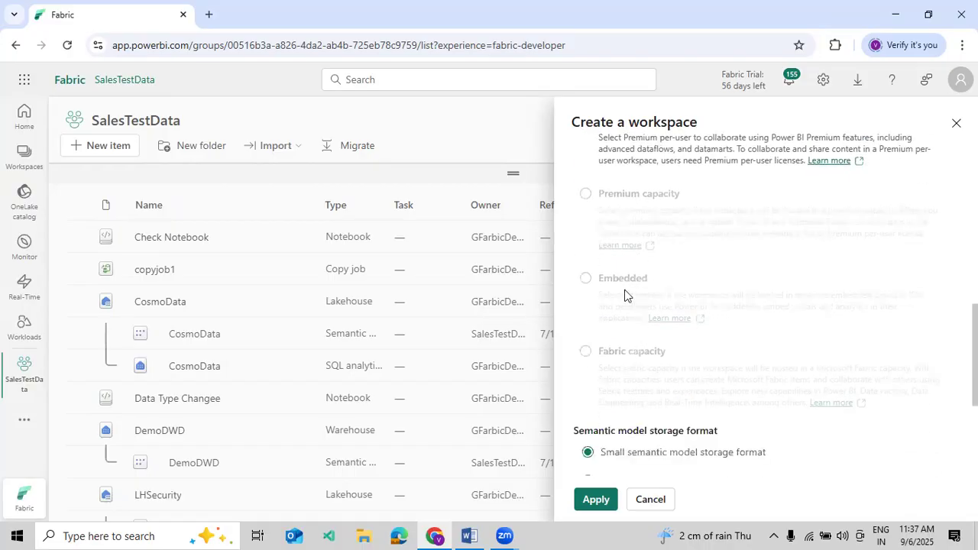
{"action": "scroll", "coordinate": [650, 240], "scroll_direction": "up", "scroll_amount": 4}
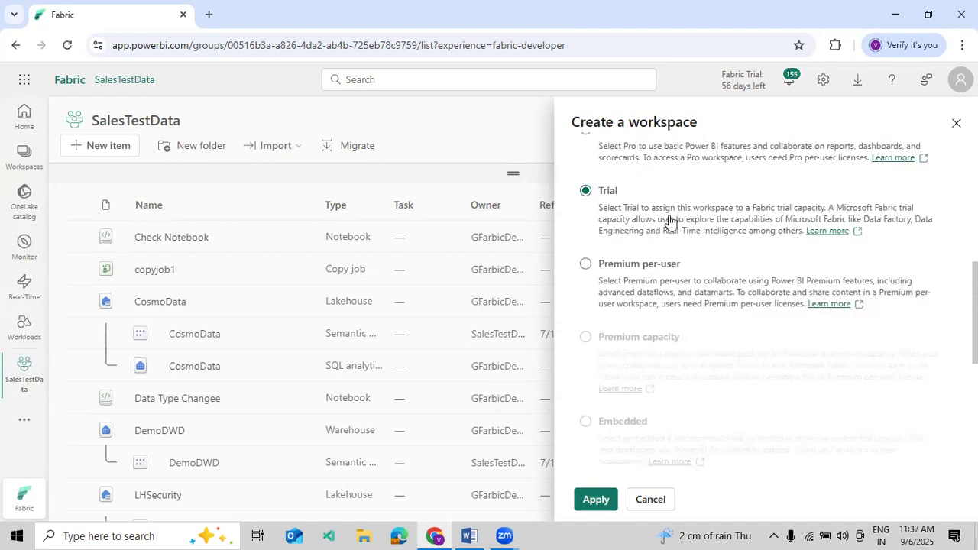
{"action": "scroll", "coordinate": [667, 218], "scroll_direction": "down", "scroll_amount": 8}
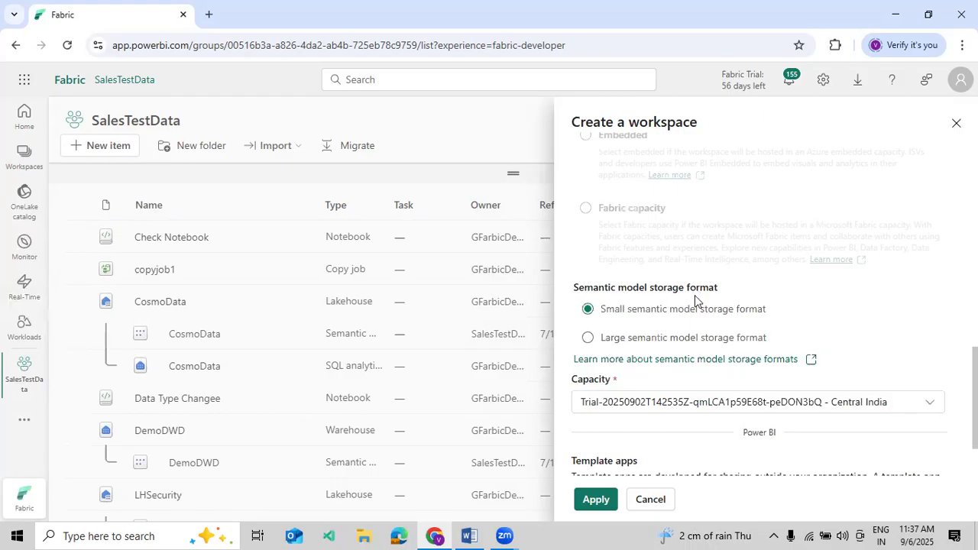
Create the workspace with the small semantic model storage format and collapse its task flow canvas.
{"action": "left_click", "coordinate": [669, 342]}
{"action": "left_click", "coordinate": [650, 308]}
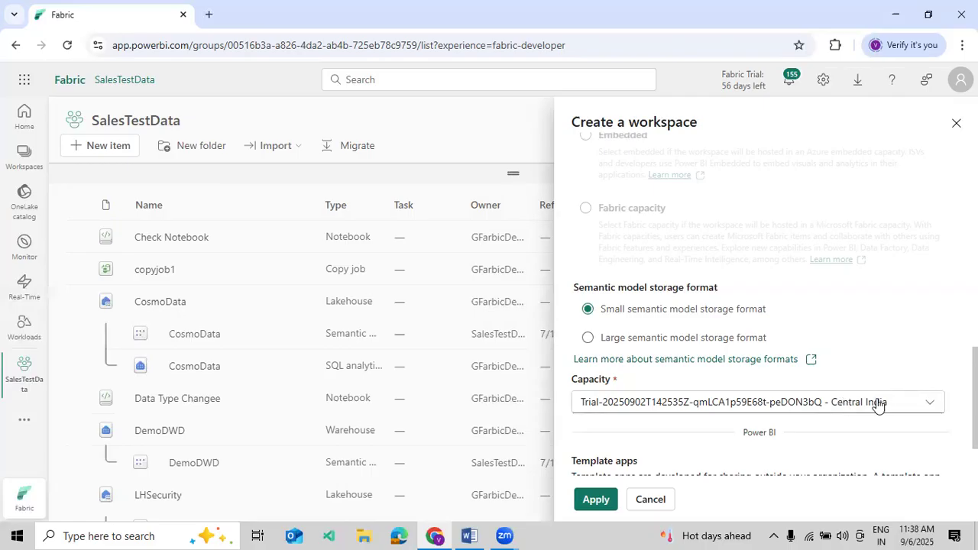
{"action": "scroll", "coordinate": [733, 397], "scroll_direction": "down", "scroll_amount": 1}
{"action": "scroll", "coordinate": [672, 343], "scroll_direction": "up", "scroll_amount": 5}
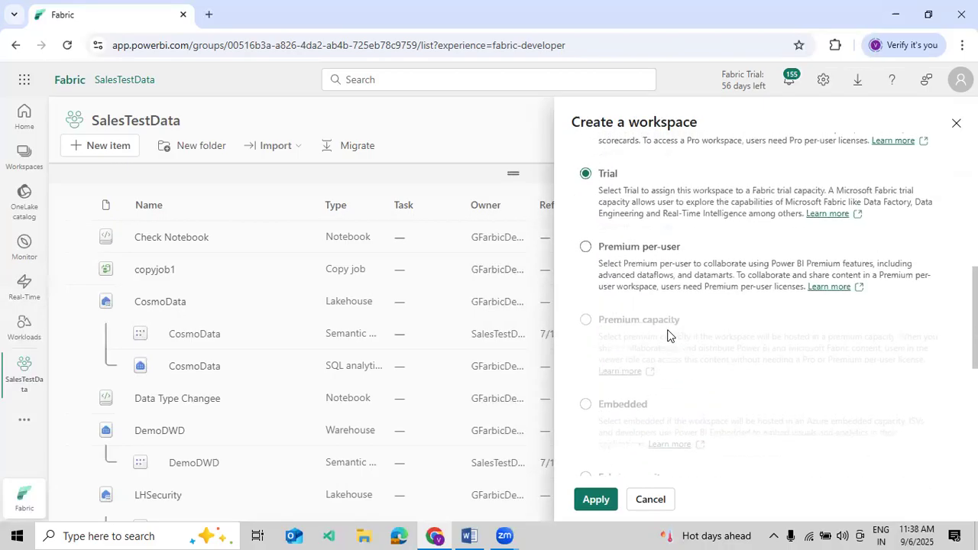
{"action": "scroll", "coordinate": [667, 335], "scroll_direction": "up", "scroll_amount": 5}
{"action": "left_click", "coordinate": [589, 500]}
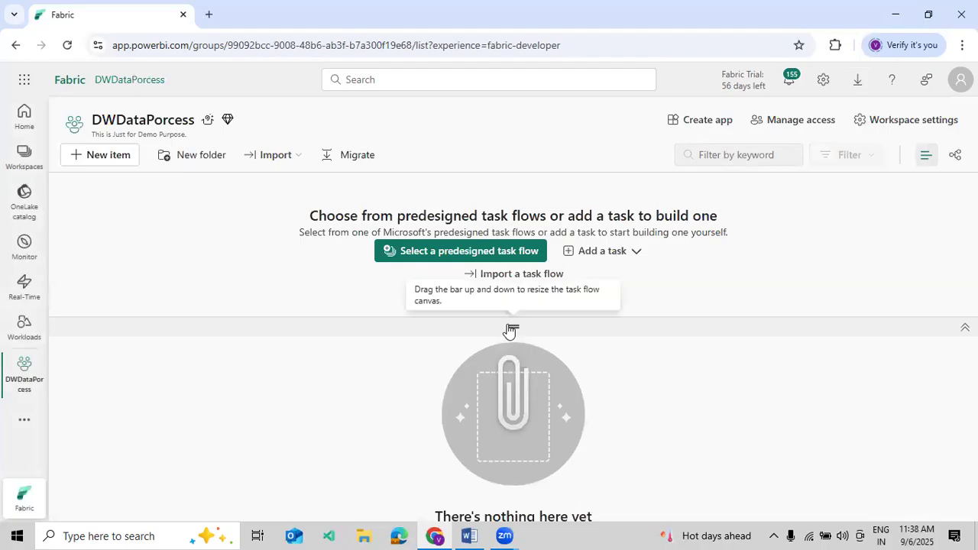
{"action": "left_click_drag", "start_coordinate": [516, 319], "coordinate": [523, 212]}
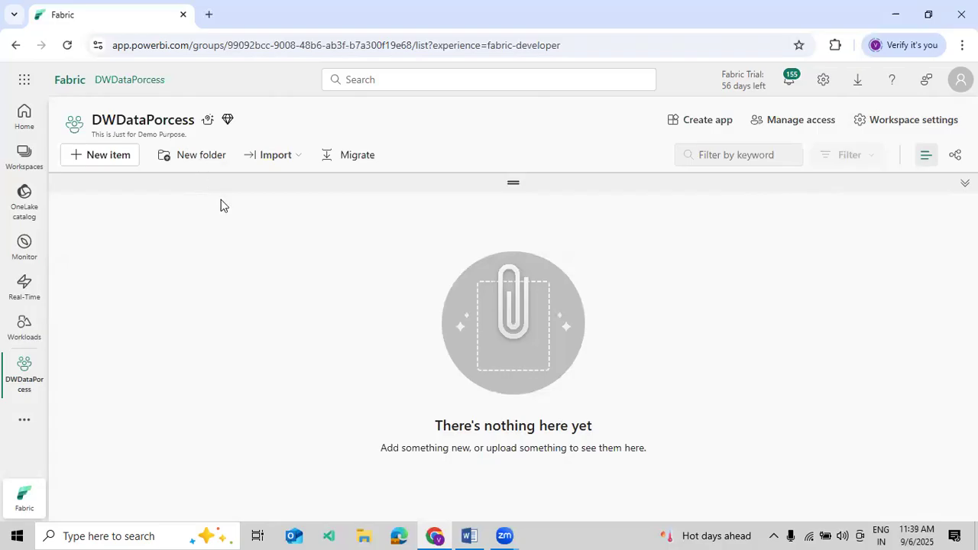
Switch to the Word running notes and add blank lines below the third point about folders in a Fabric workspace.
{"action": "left_click", "coordinate": [469, 535]}
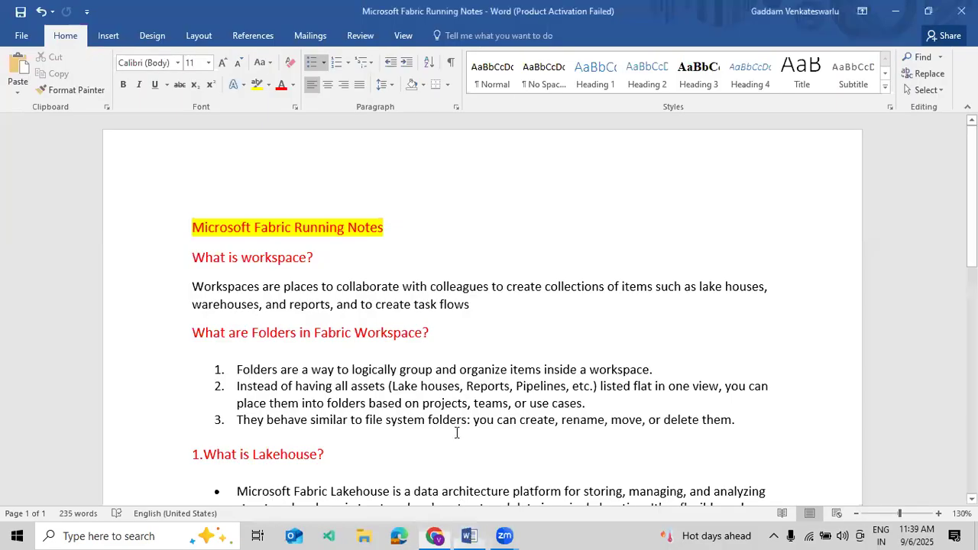
{"action": "left_click", "coordinate": [462, 332]}
{"action": "left_click", "coordinate": [474, 305]}
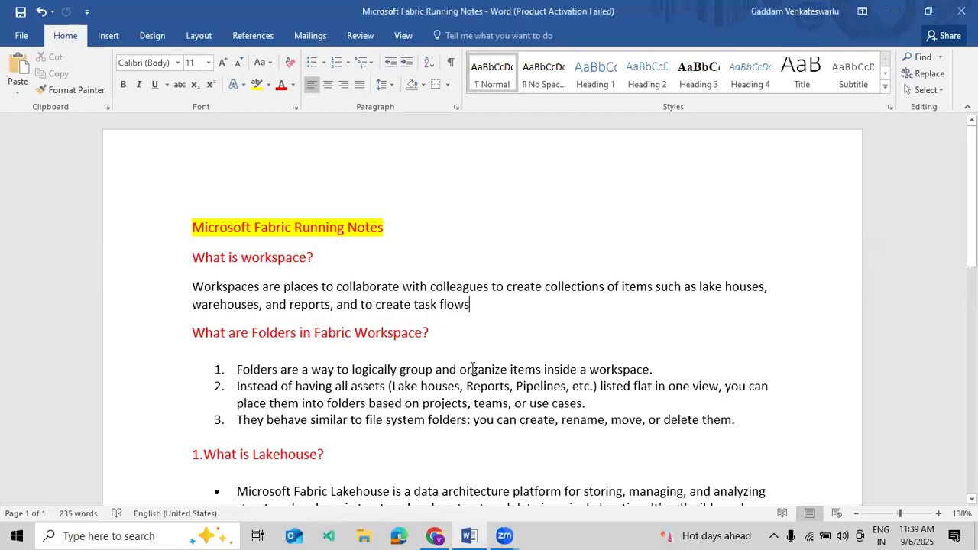
{"action": "left_click", "coordinate": [738, 421]}
{"action": "key", "text": "Return"}
{"action": "key", "text": "Return"}
{"action": "key", "text": "Return"}
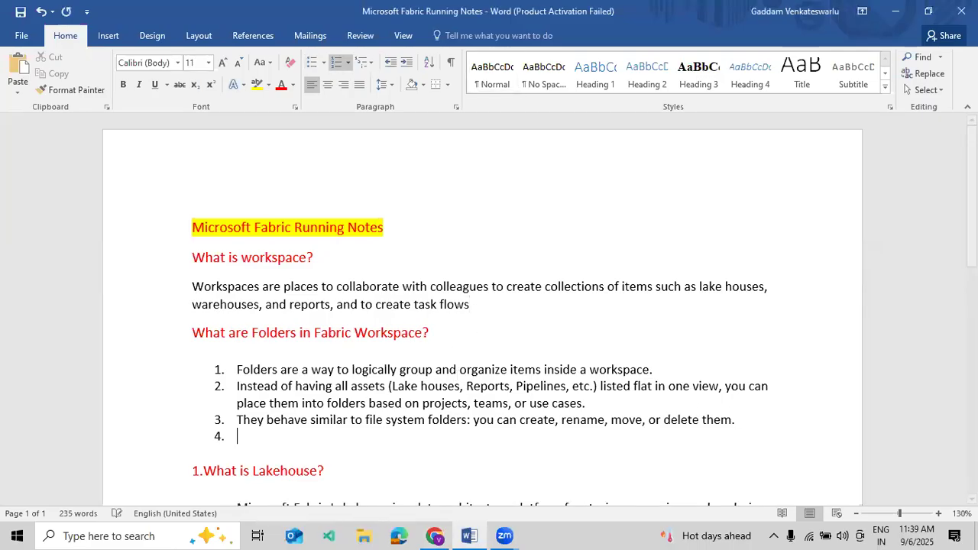
{"action": "scroll", "coordinate": [731, 421], "scroll_direction": "down", "scroll_amount": 2}
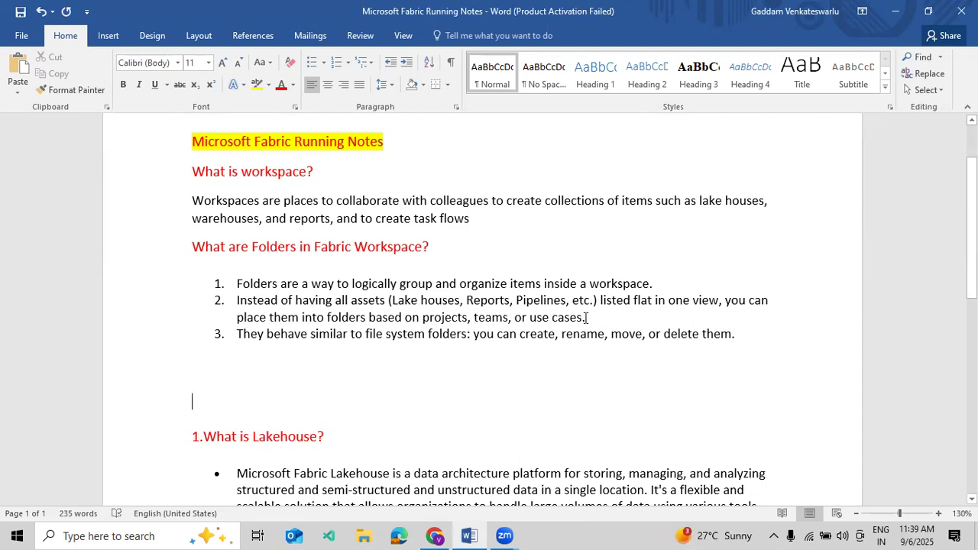
Return to Fabric and create a folder named Sales in the DWDataPorcess workspace.
{"action": "left_click", "coordinate": [436, 536]}
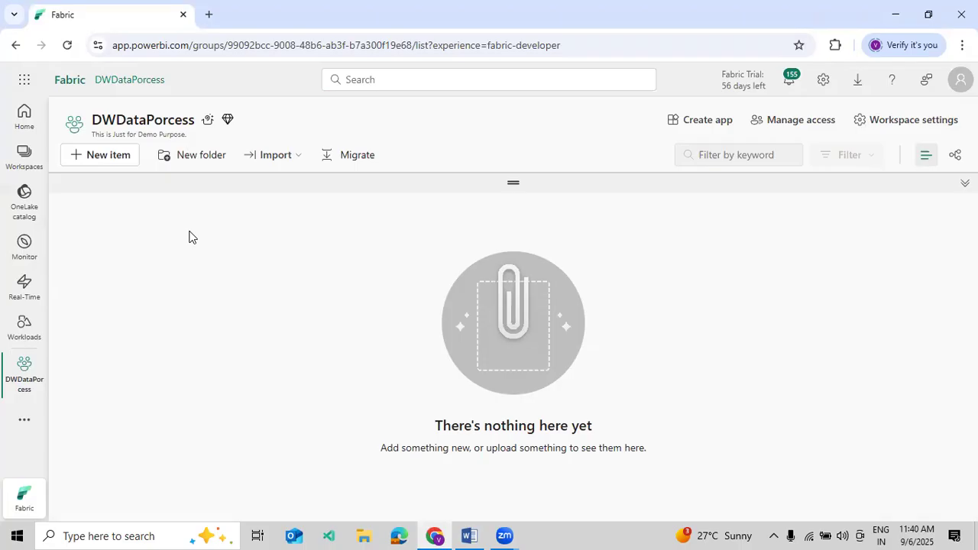
{"action": "left_click", "coordinate": [469, 535]}
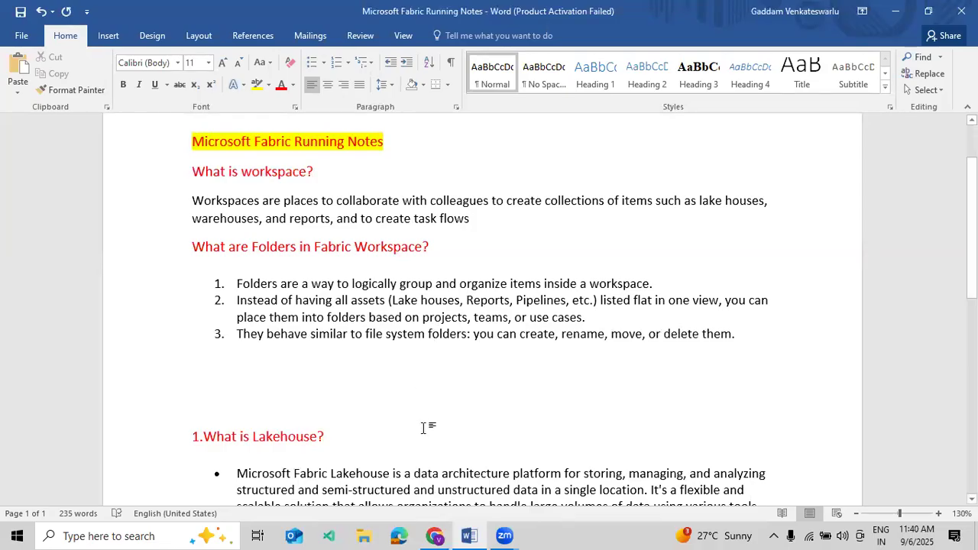
{"action": "left_click", "coordinate": [433, 535]}
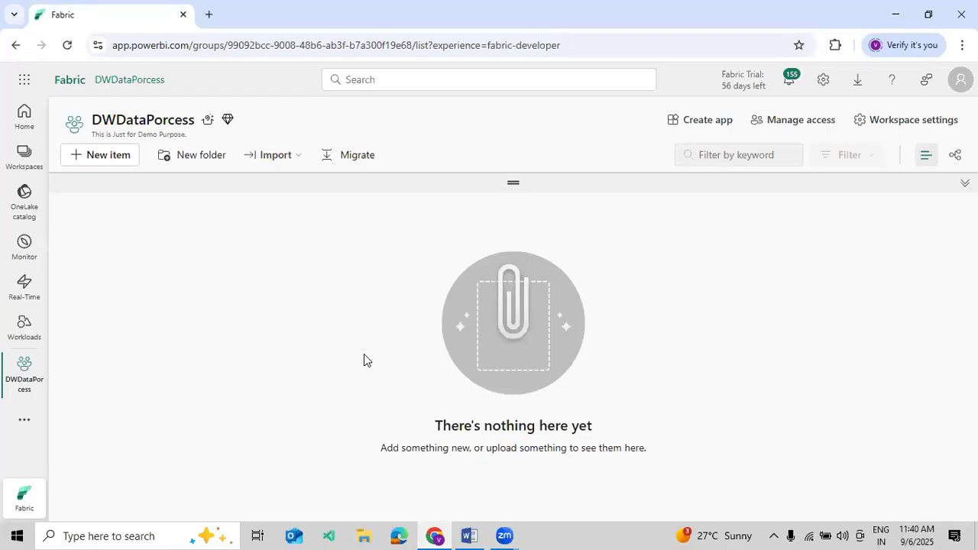
{"action": "left_click", "coordinate": [203, 163]}
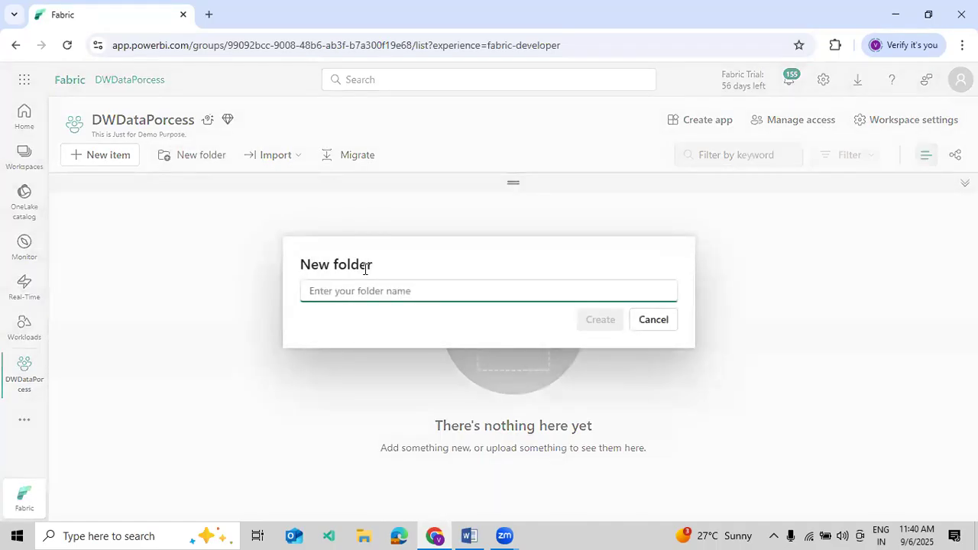
{"action": "type", "text": "Sales"}
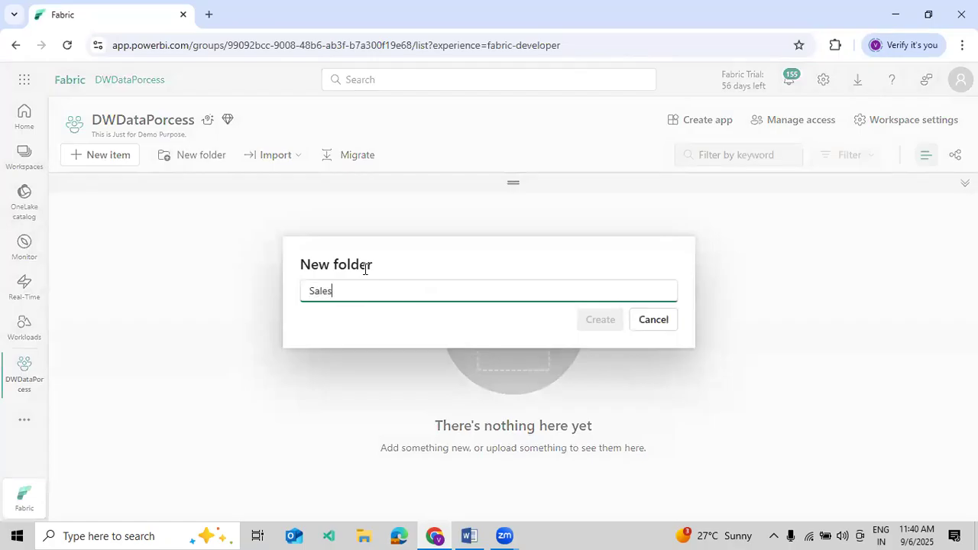
{"action": "left_click", "coordinate": [582, 320]}
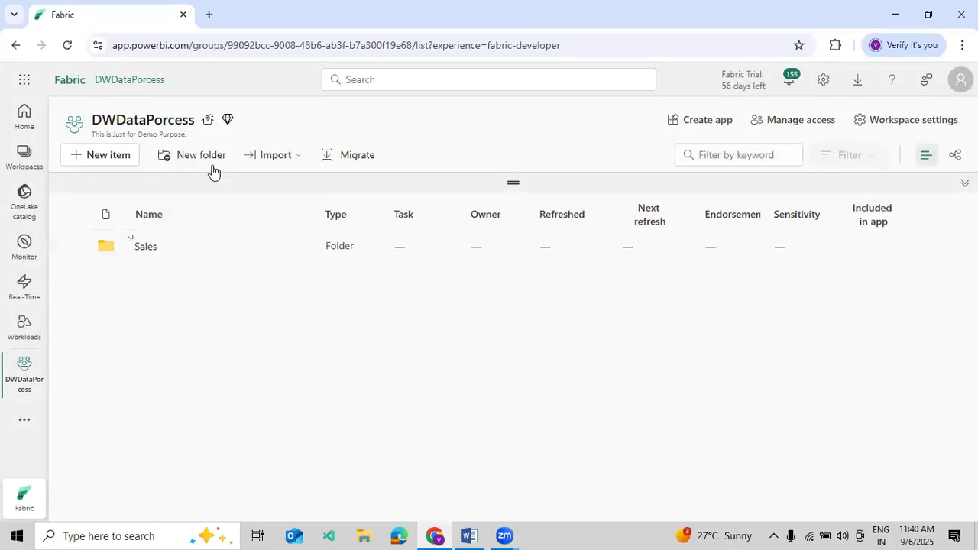
Create two more folders in the workspace, named Market and Fianance.
{"action": "left_click", "coordinate": [212, 168]}
{"action": "type", "text": "Market"}
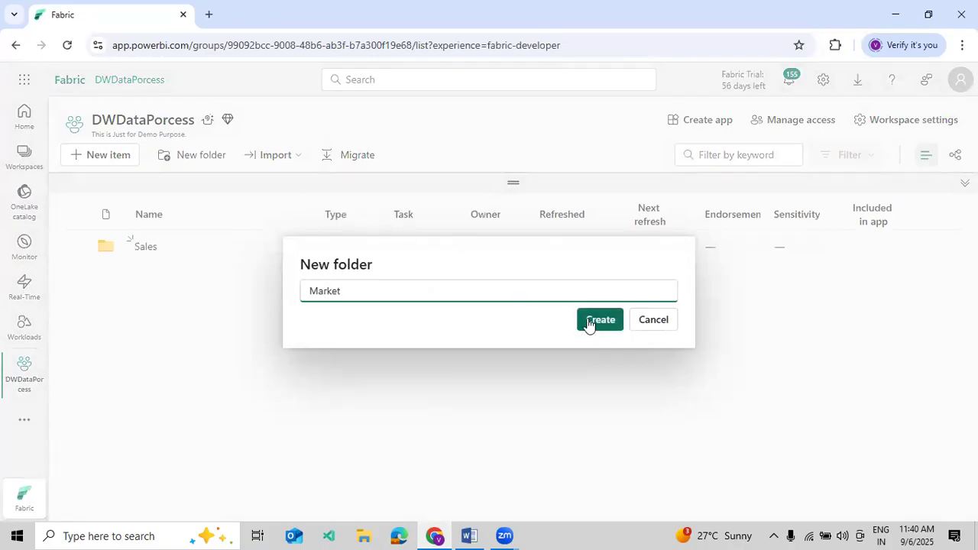
{"action": "left_click", "coordinate": [589, 325]}
{"action": "left_click", "coordinate": [201, 163]}
{"action": "type", "text": "F"}
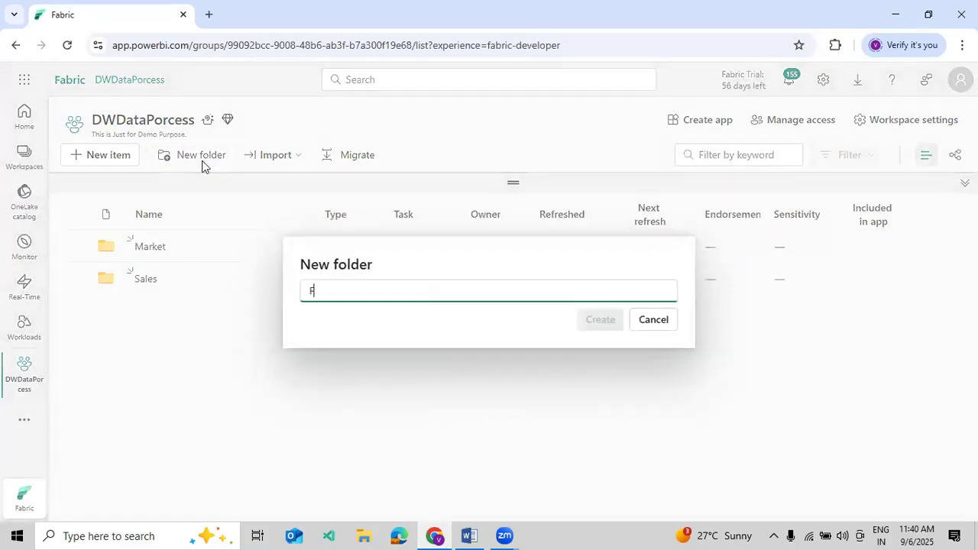
{"action": "type", "text": "ianance"}
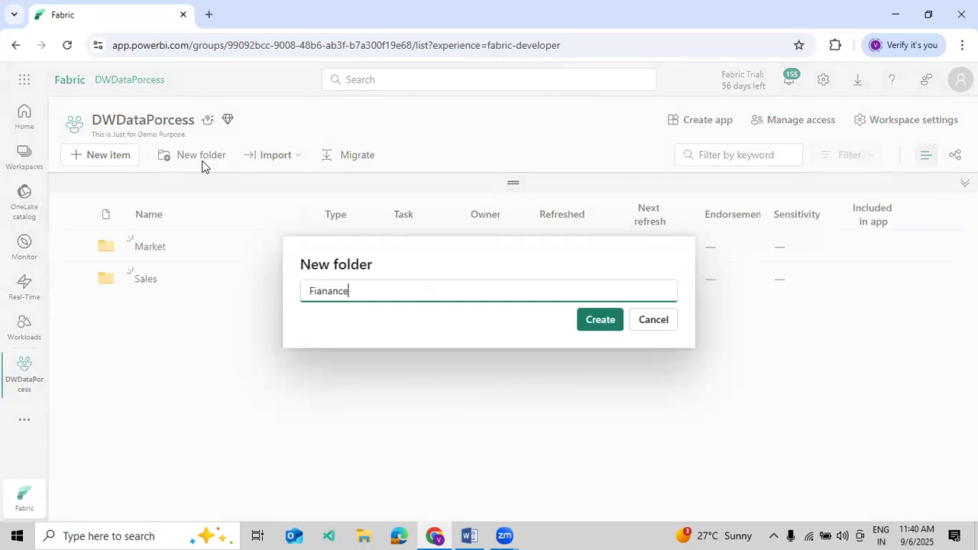
{"action": "left_click", "coordinate": [592, 323]}
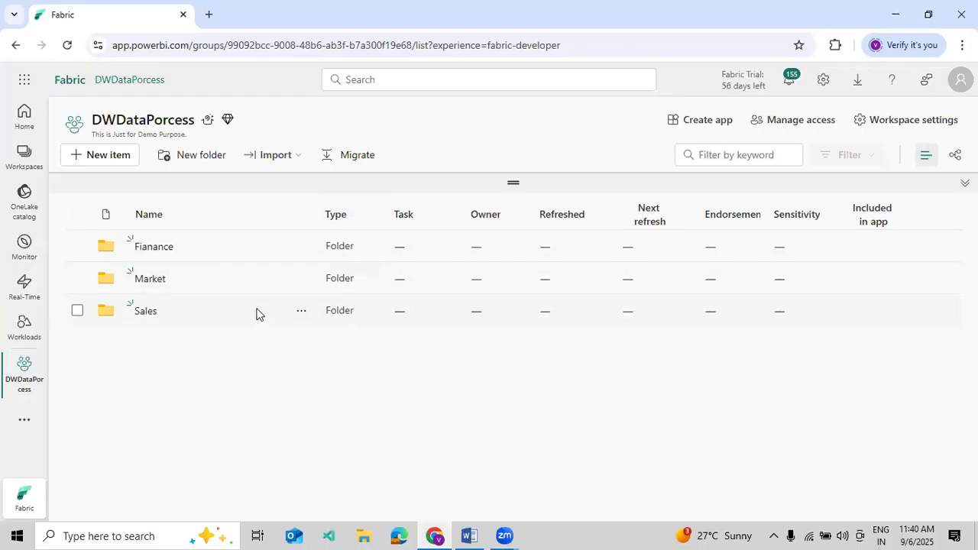
Rename the Sales folder as SalesDemo and delete it from the workspace.
{"action": "left_click", "coordinate": [301, 314]}
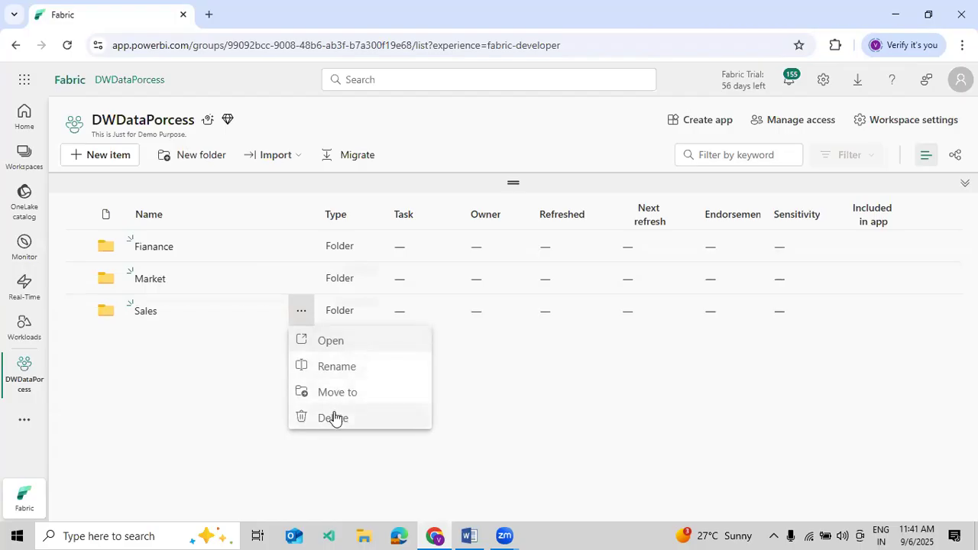
{"action": "left_click", "coordinate": [338, 366]}
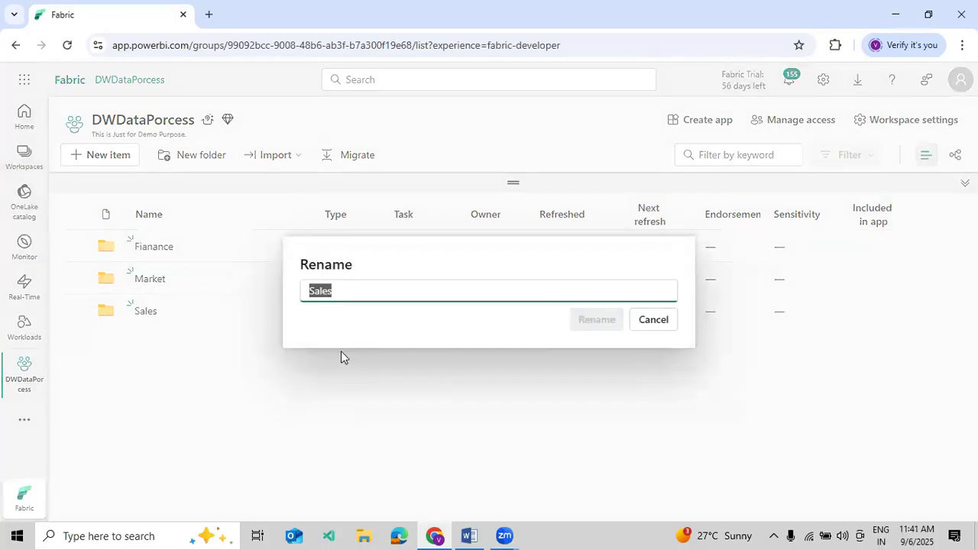
{"action": "key", "text": "End"}
{"action": "type", "text": "Demo"}
{"action": "left_click", "coordinate": [600, 322]}
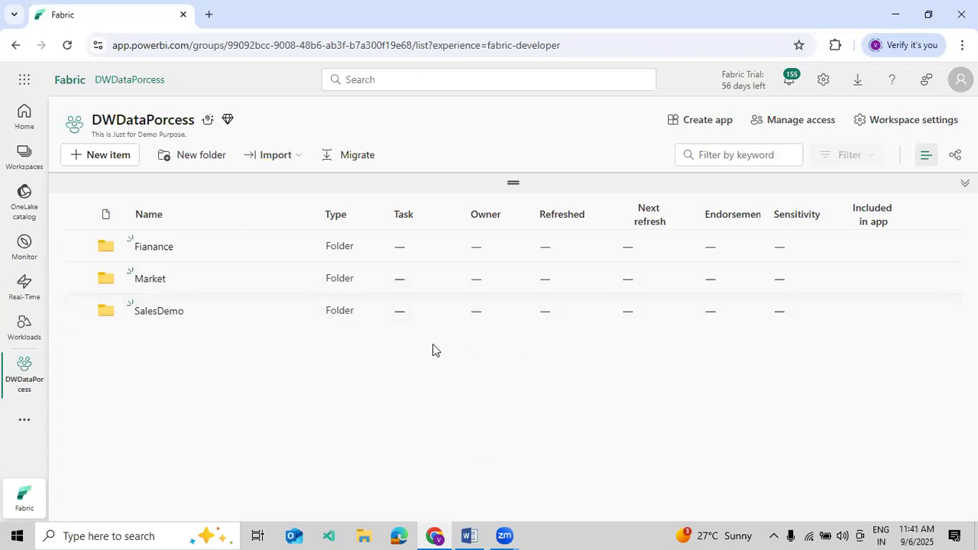
{"action": "left_click", "coordinate": [301, 313]}
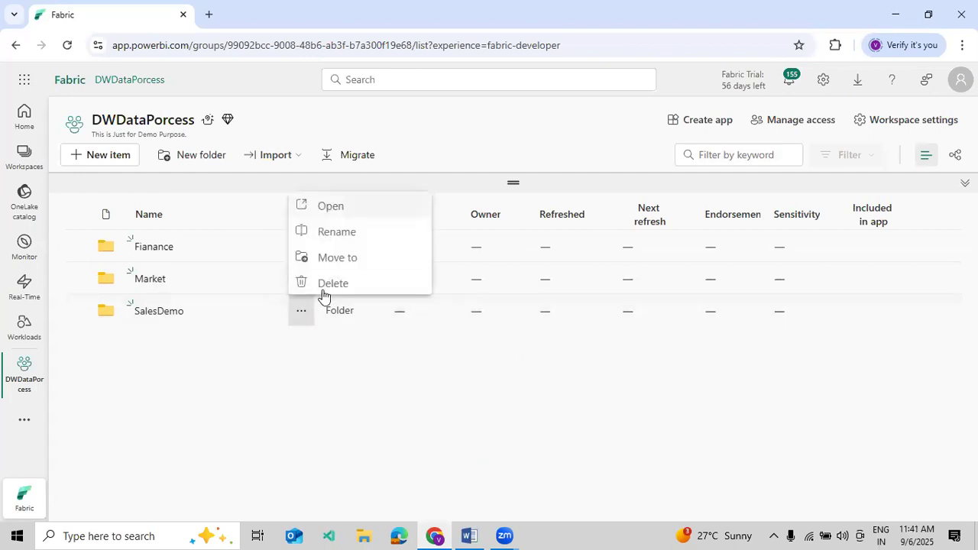
{"action": "left_click", "coordinate": [323, 288]}
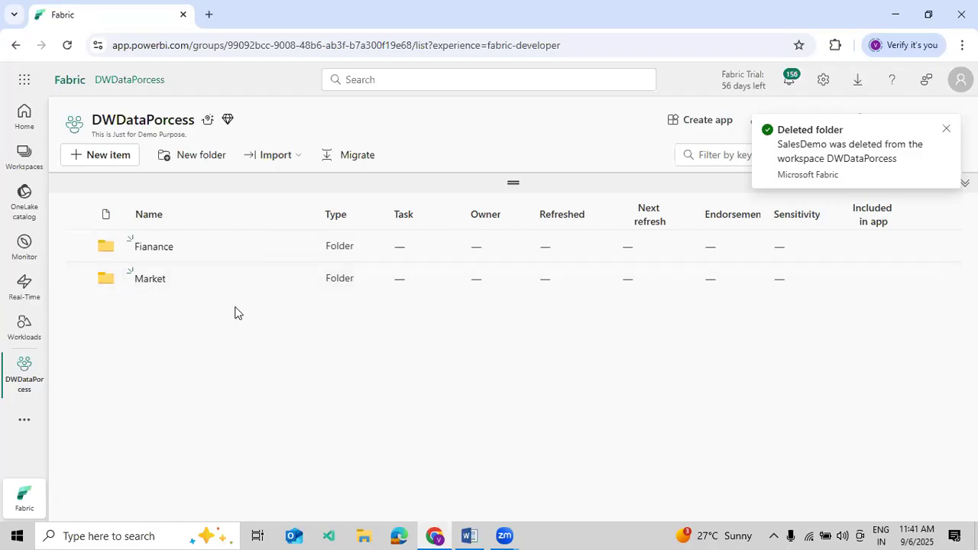
Move the Market folder into the Fianance folder.
{"action": "left_click", "coordinate": [293, 284]}
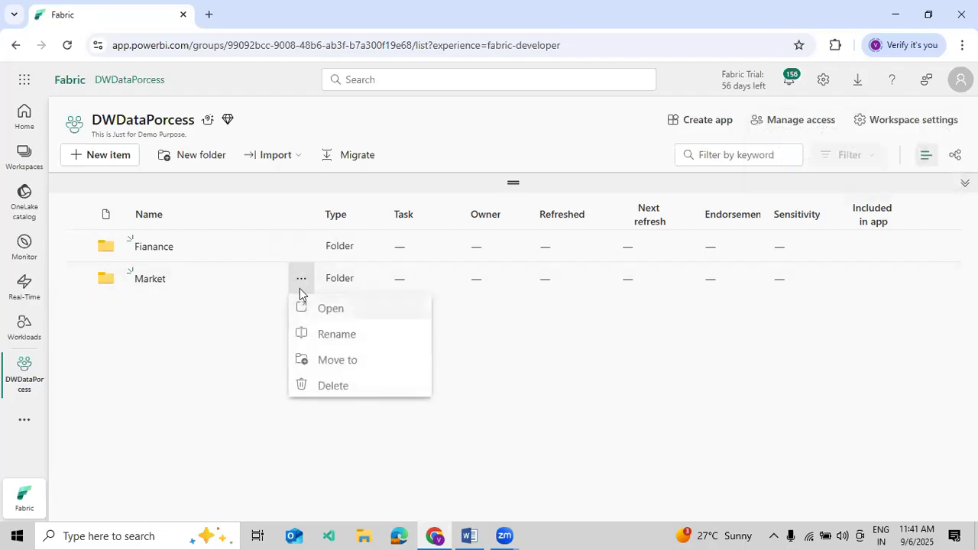
{"action": "left_click", "coordinate": [317, 356]}
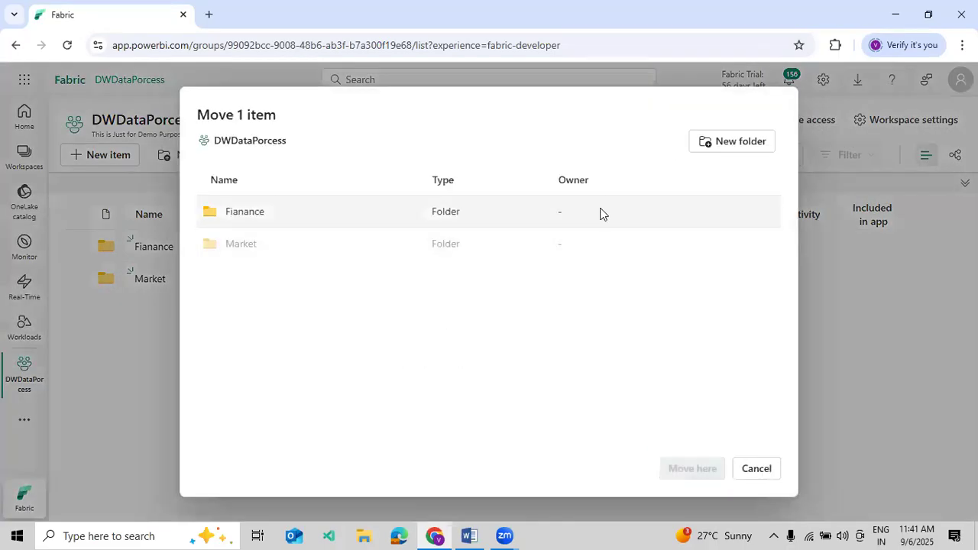
{"action": "left_click", "coordinate": [308, 214]}
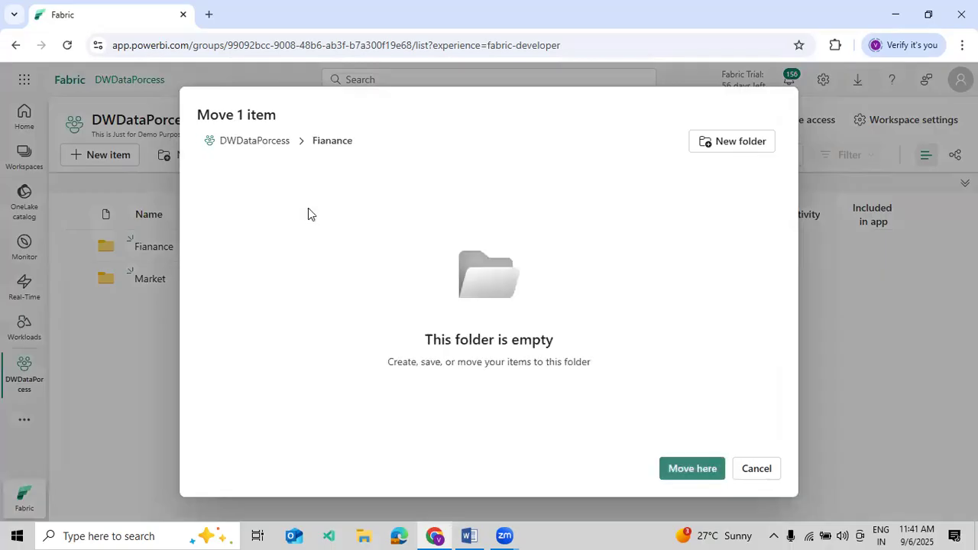
{"action": "left_click", "coordinate": [674, 475]}
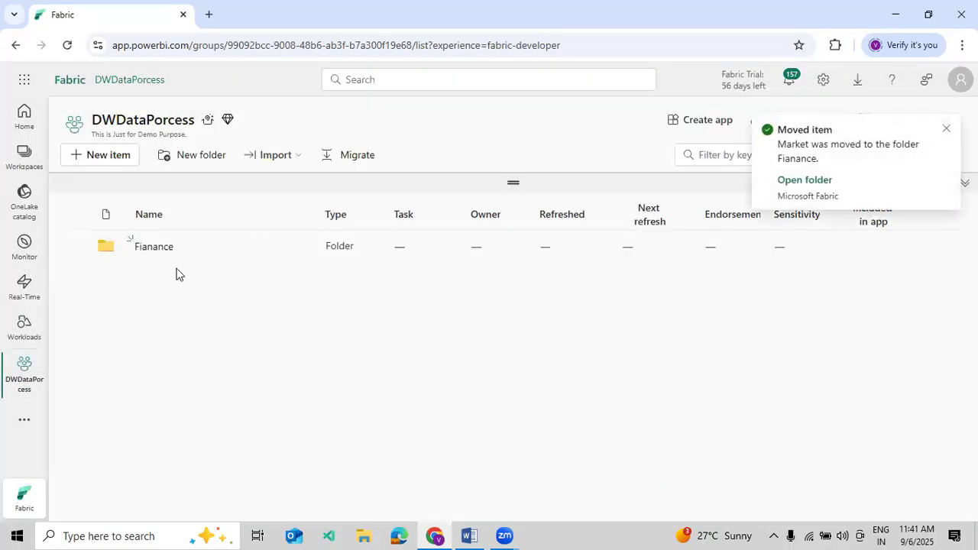
Open the Fianance folder and create a subfolder named DemInformation inside it.
{"action": "left_click", "coordinate": [161, 247]}
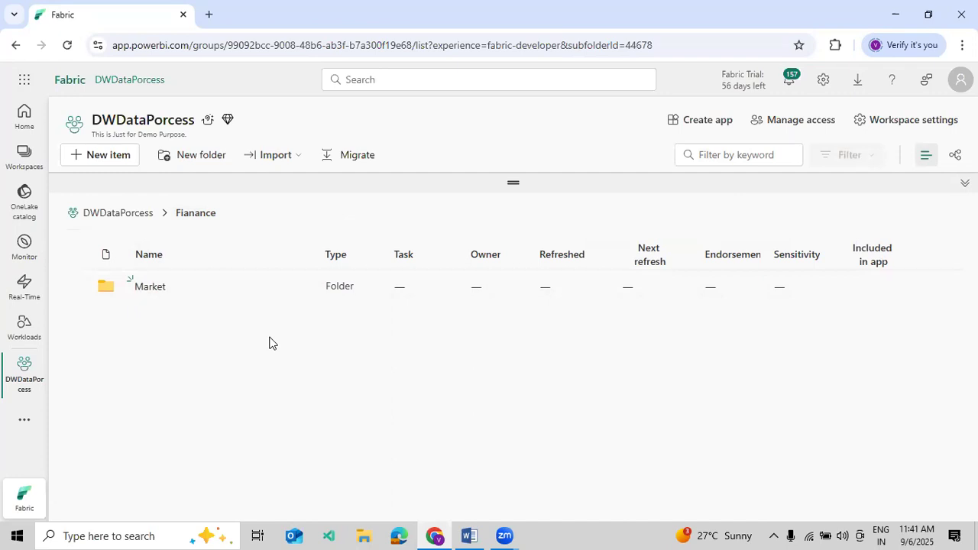
{"action": "left_click", "coordinate": [218, 158]}
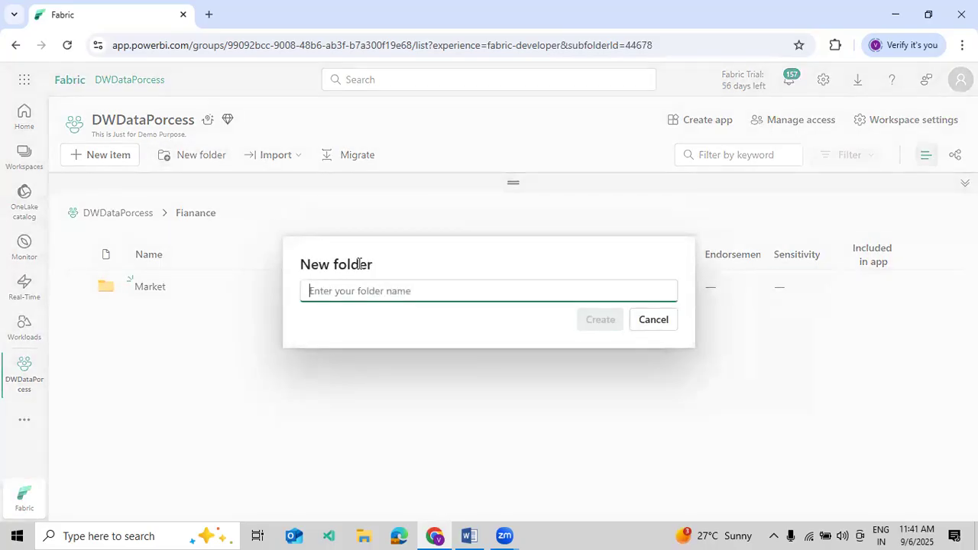
{"action": "type", "text": "DemInforma"}
{"action": "key", "text": "BackSpace"}
{"action": "key", "text": "BackSpace"}
{"action": "key", "text": "BackSpace"}
{"action": "type", "text": "rmation"}
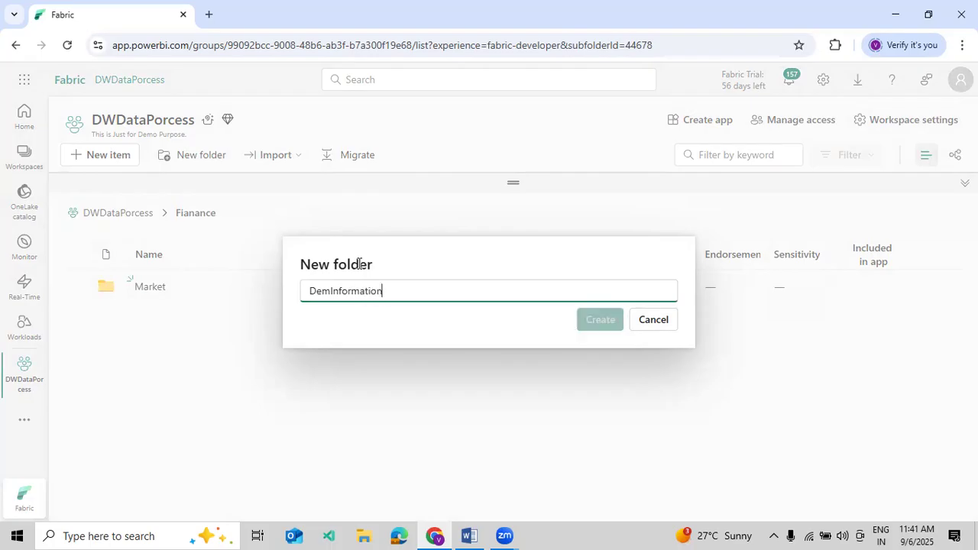
{"action": "left_click", "coordinate": [599, 319]}
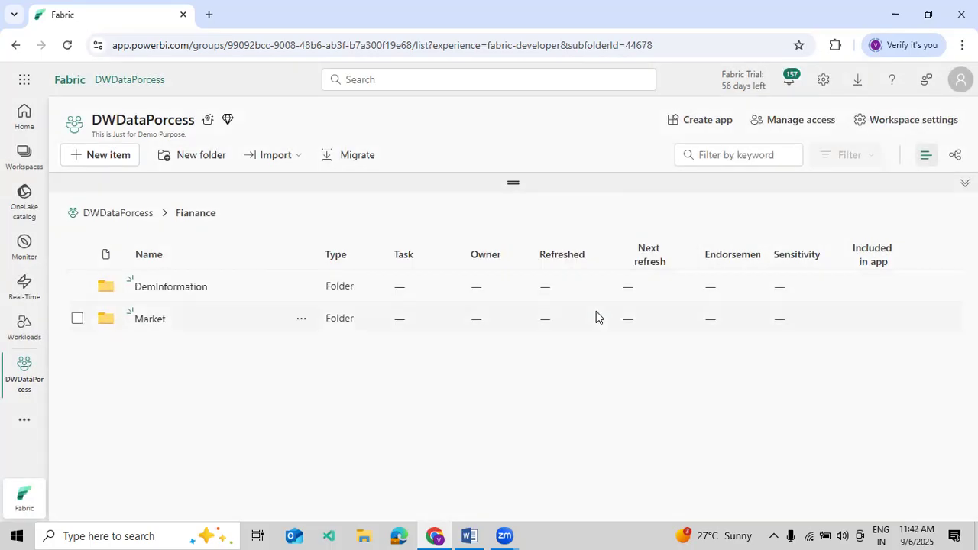
Return to the DWDataPorcess workspace root and browse all item types available for a new item.
{"action": "left_click", "coordinate": [126, 216]}
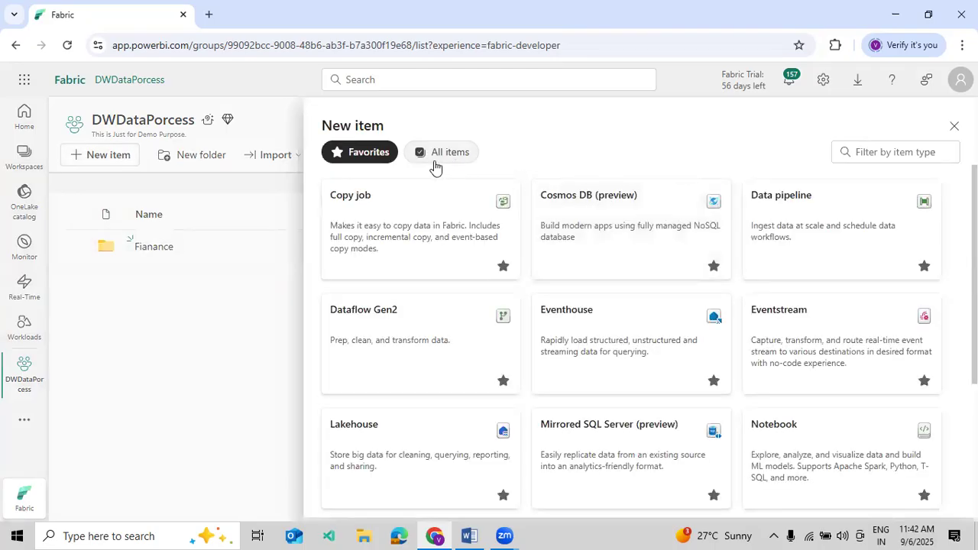
{"action": "left_click", "coordinate": [458, 155]}
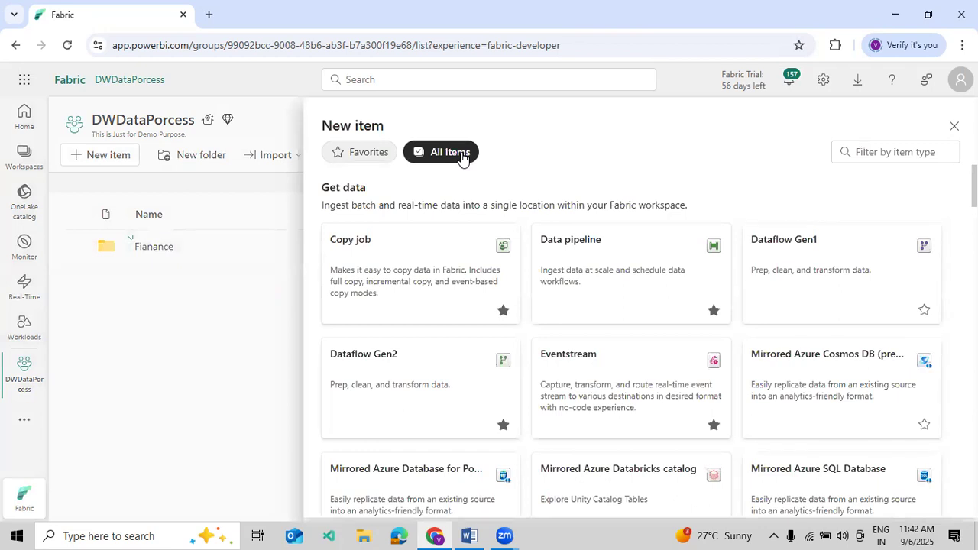
{"action": "scroll", "coordinate": [790, 237], "scroll_direction": "down", "scroll_amount": 10}
{"action": "scroll", "coordinate": [795, 251], "scroll_direction": "down", "scroll_amount": 15}
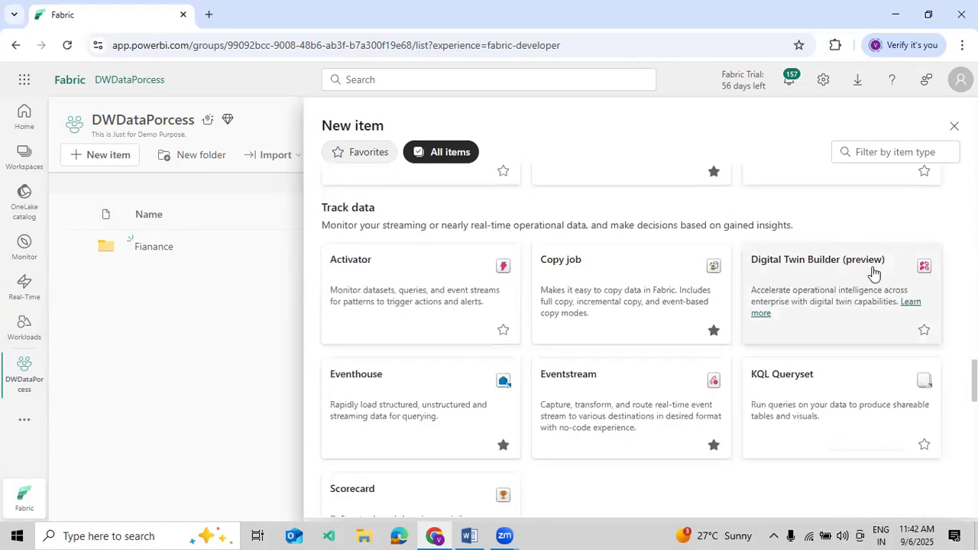
{"action": "scroll", "coordinate": [818, 302], "scroll_direction": "down", "scroll_amount": 3}
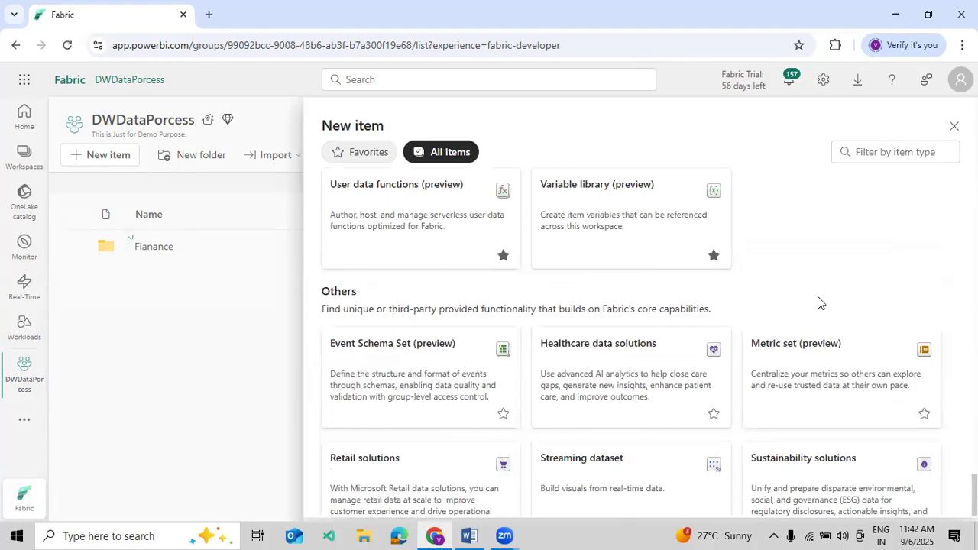
{"action": "scroll", "coordinate": [817, 302], "scroll_direction": "down", "scroll_amount": 1}
Filter the new item types by "Noteb" and clear the filter.
{"action": "left_click", "coordinate": [886, 150]}
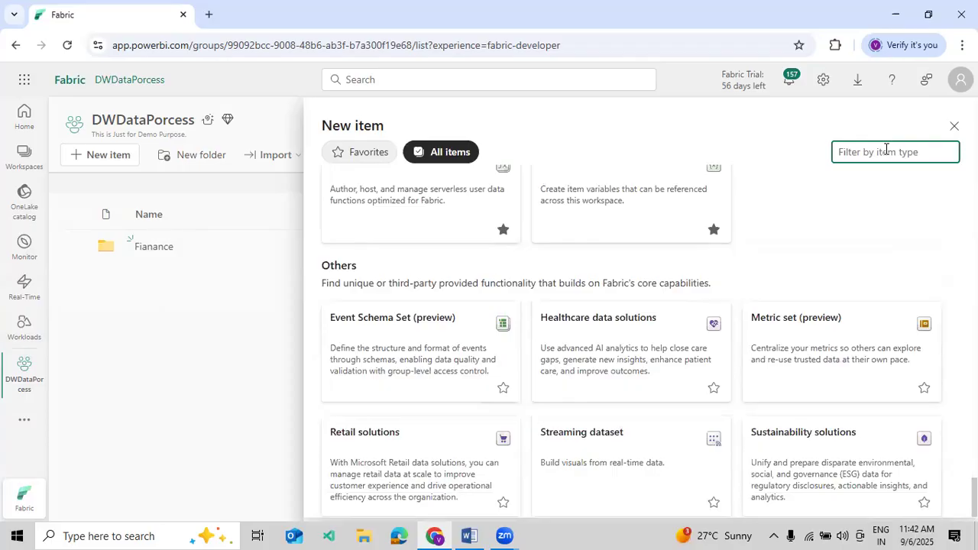
{"action": "type", "text": "Noteb"}
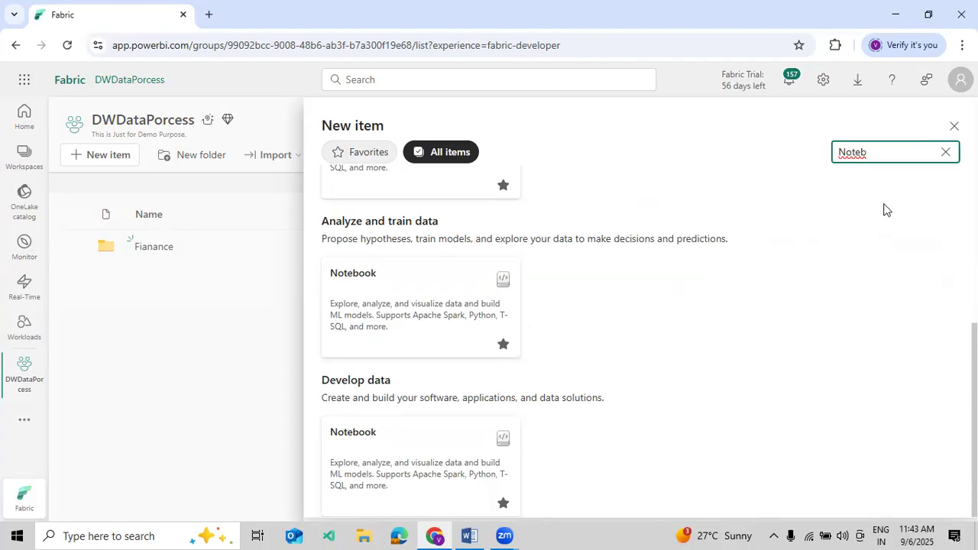
{"action": "left_click_drag", "start_coordinate": [882, 151], "coordinate": [817, 154]}
{"action": "left_click", "coordinate": [946, 151]}
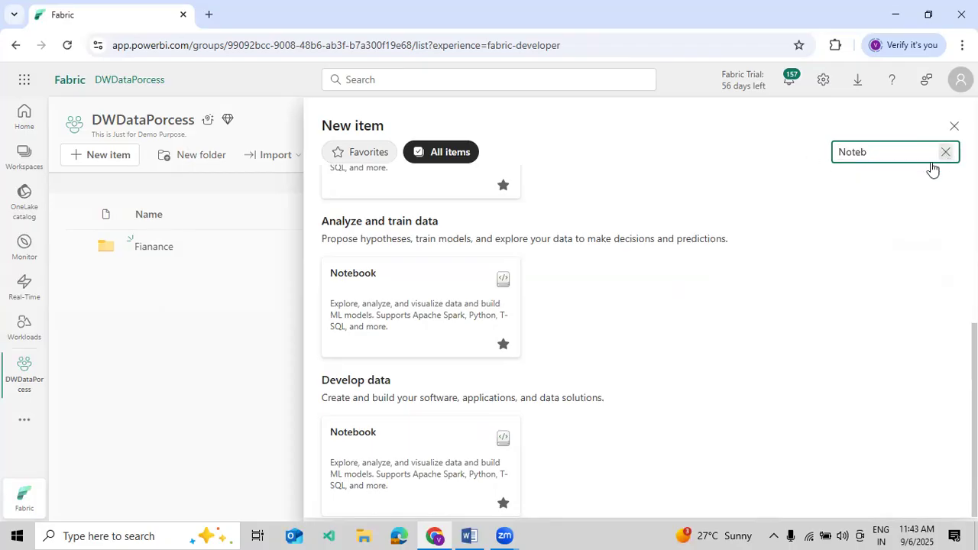
Add Dataflow Gen1 to the favorite item types and remove it from the favorites list.
{"action": "left_click", "coordinate": [360, 156]}
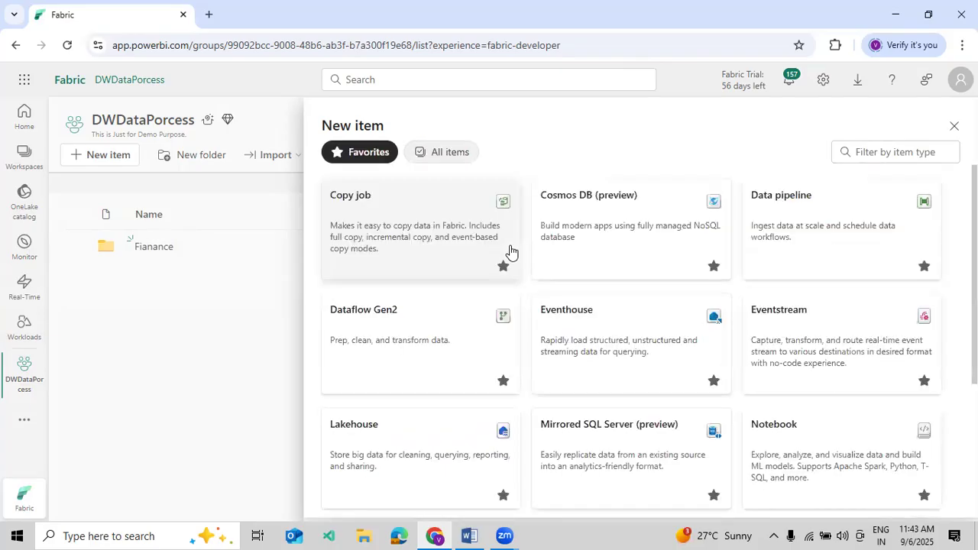
{"action": "left_click", "coordinate": [468, 155]}
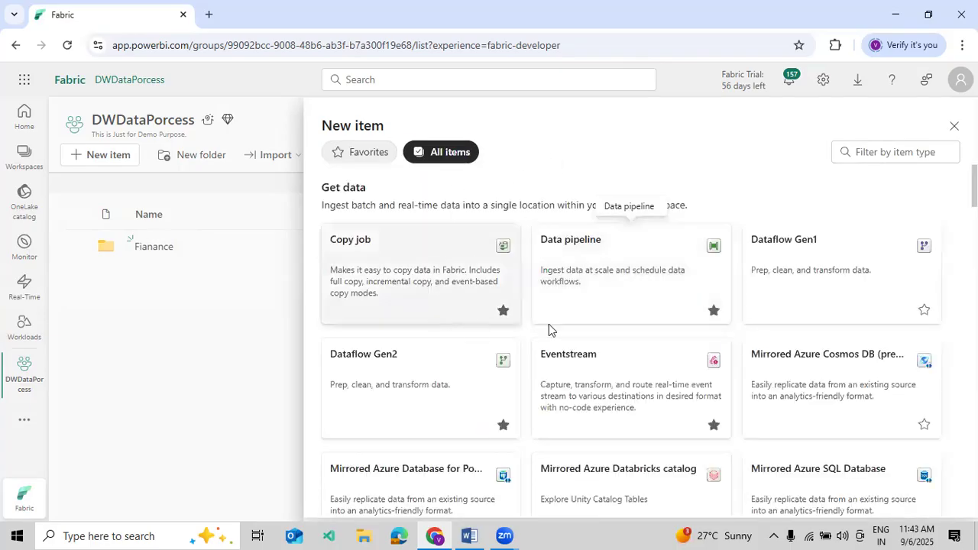
{"action": "left_click", "coordinate": [924, 311]}
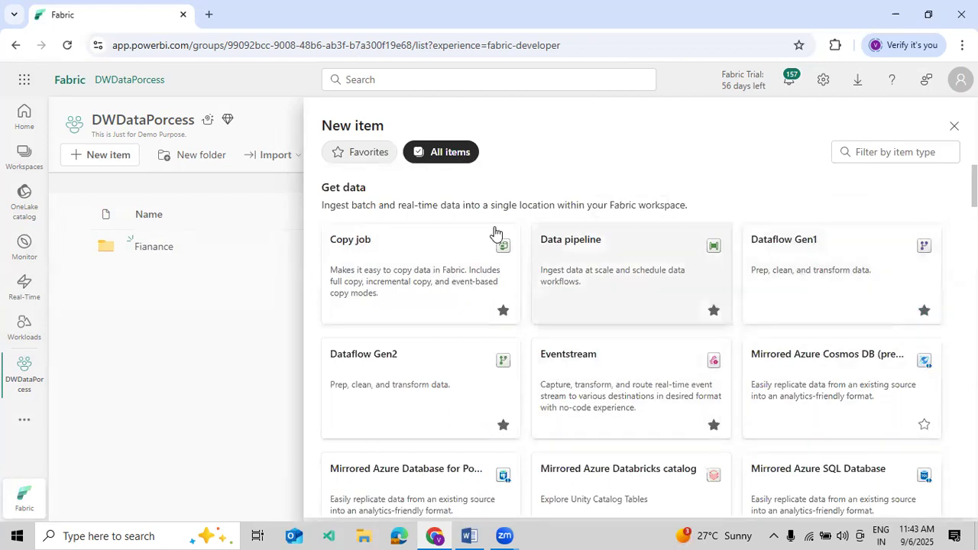
{"action": "left_click", "coordinate": [336, 154]}
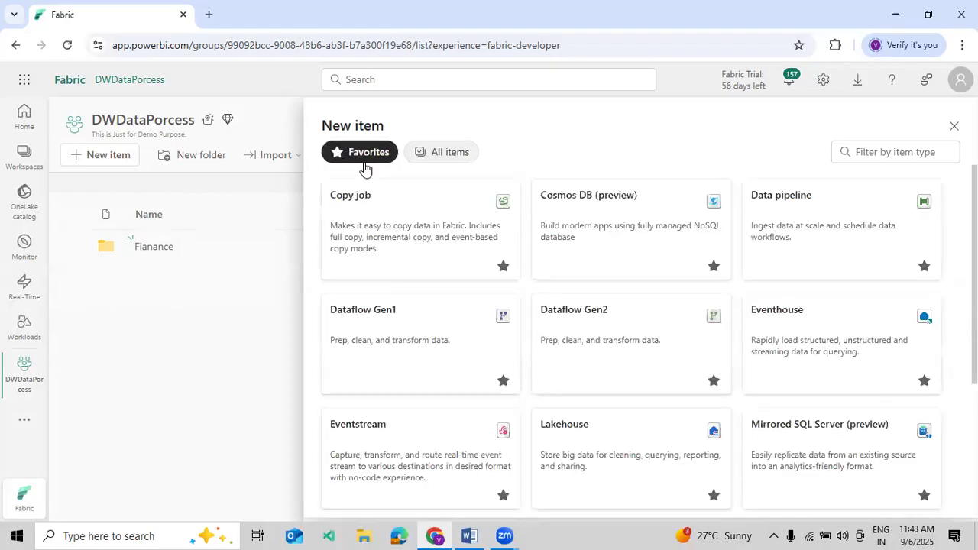
{"action": "left_click", "coordinate": [503, 383]}
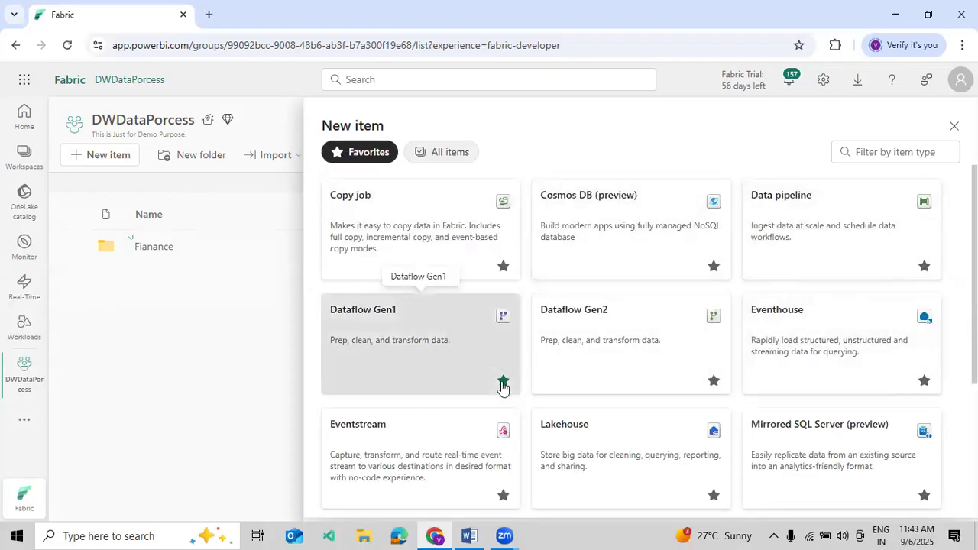
Mark Dataflow Gen1 as a favorite once more and unmark it, closing the new item selection.
{"action": "left_click", "coordinate": [432, 152]}
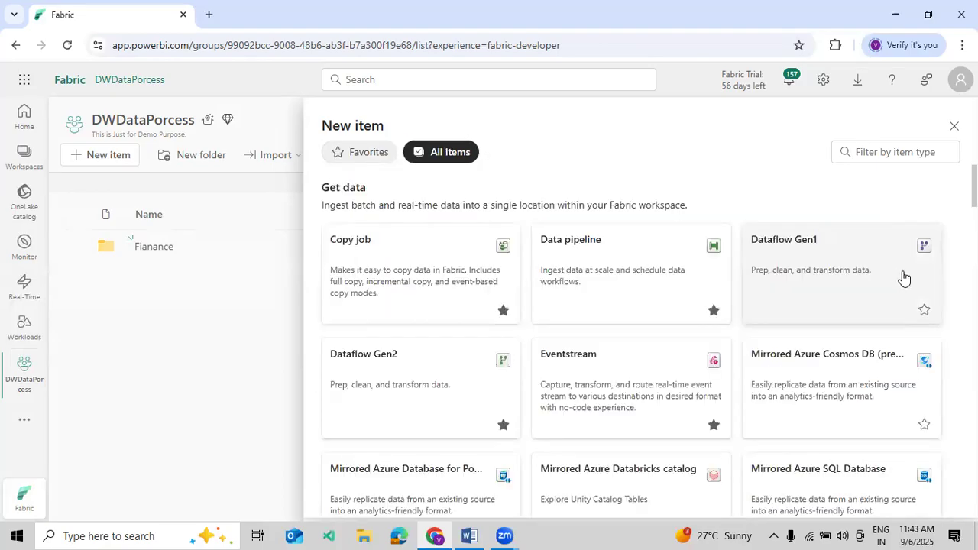
{"action": "left_click", "coordinate": [924, 311]}
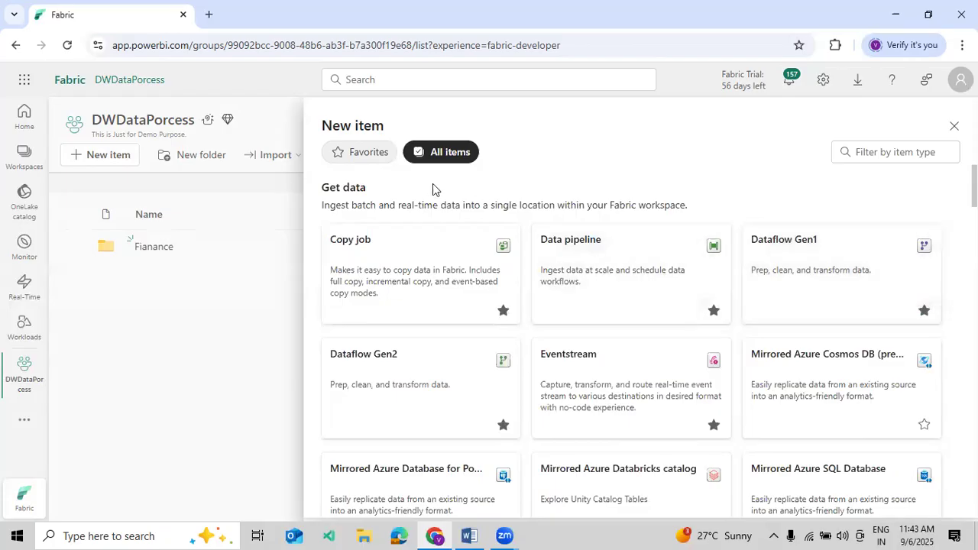
{"action": "left_click", "coordinate": [382, 157]}
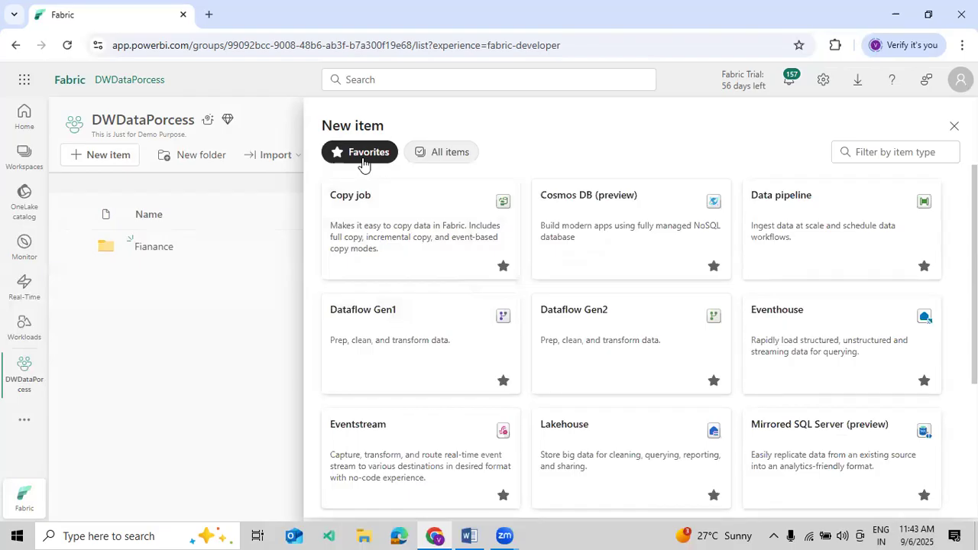
{"action": "left_click", "coordinate": [503, 381]}
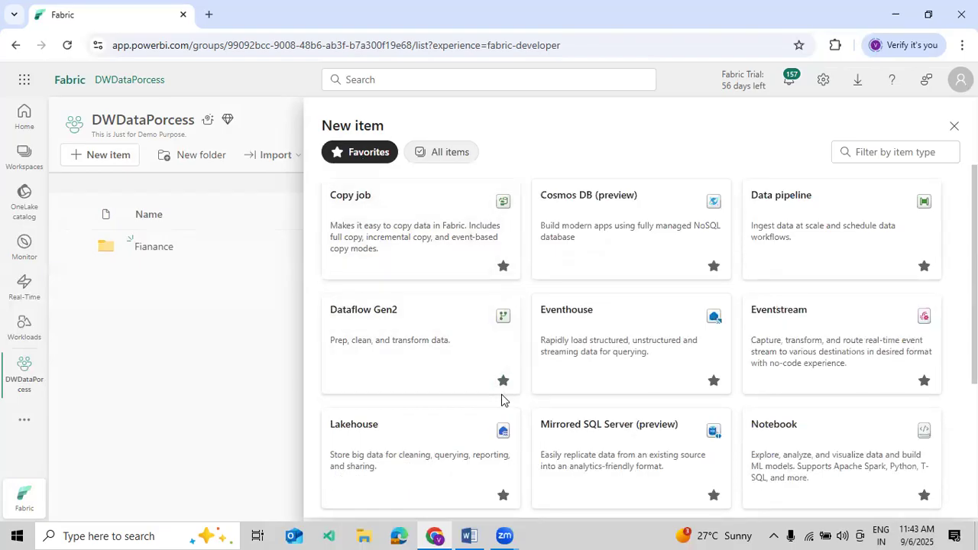
{"action": "left_click", "coordinate": [424, 151]}
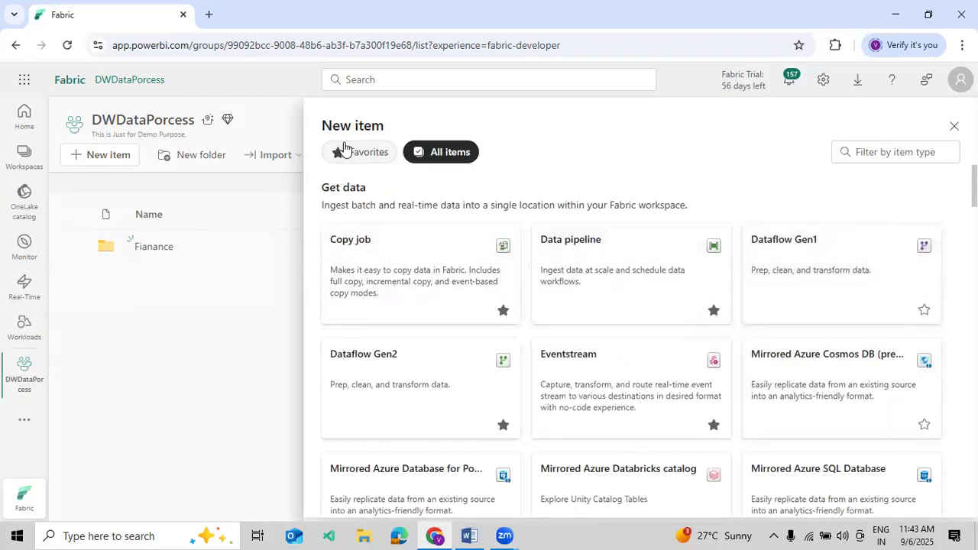
{"action": "left_click", "coordinate": [953, 128]}
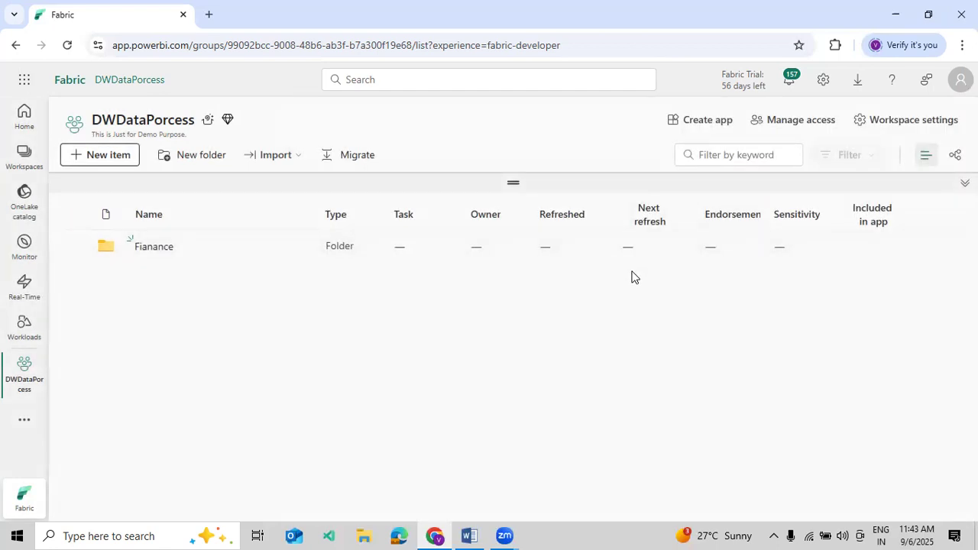
Switch to the Word running notes and remove the blank lines above the "What is Lakehouse?" heading.
{"action": "left_click", "coordinate": [469, 534]}
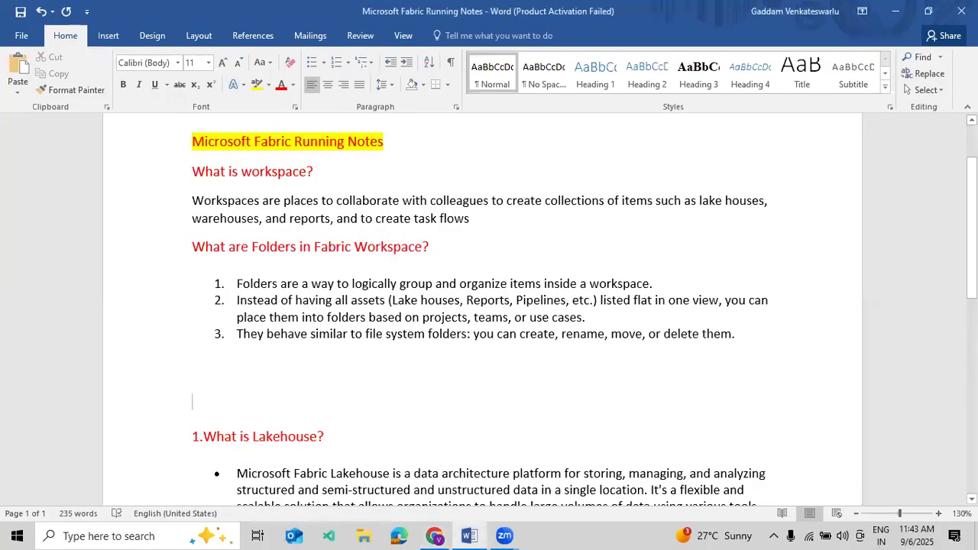
{"action": "key", "text": "BackSpace"}
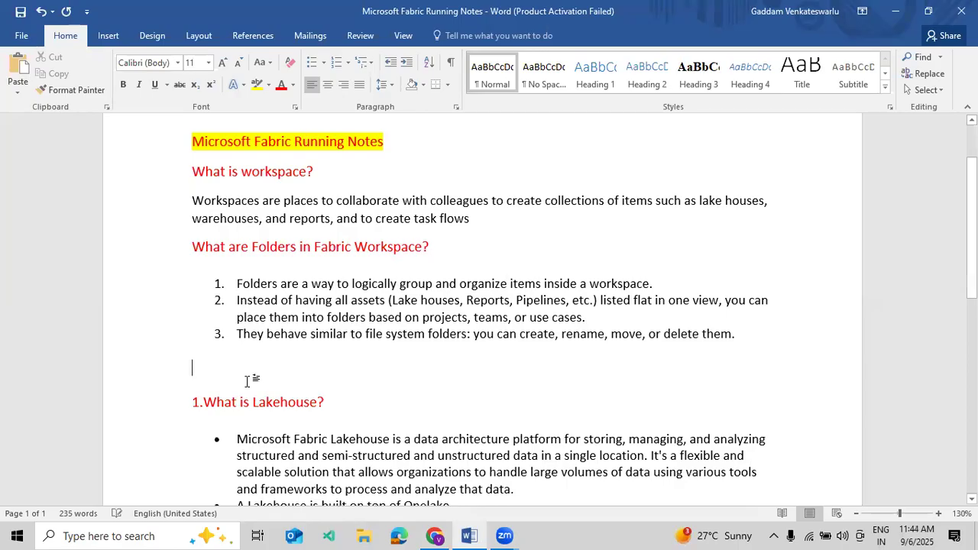
{"action": "key", "text": "BackSpace"}
{"action": "scroll", "coordinate": [311, 365], "scroll_direction": "down", "scroll_amount": 2}
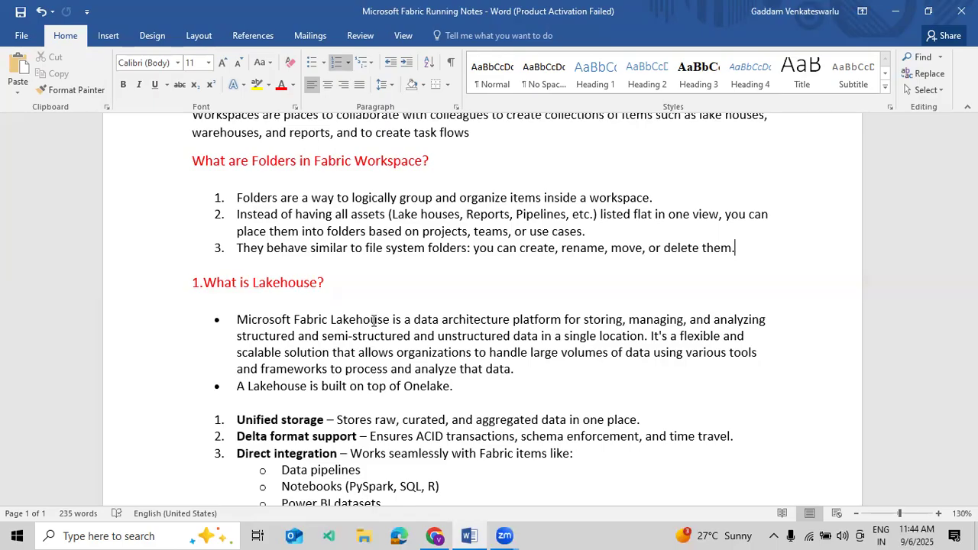
{"action": "scroll", "coordinate": [374, 321], "scroll_direction": "down", "scroll_amount": 2}
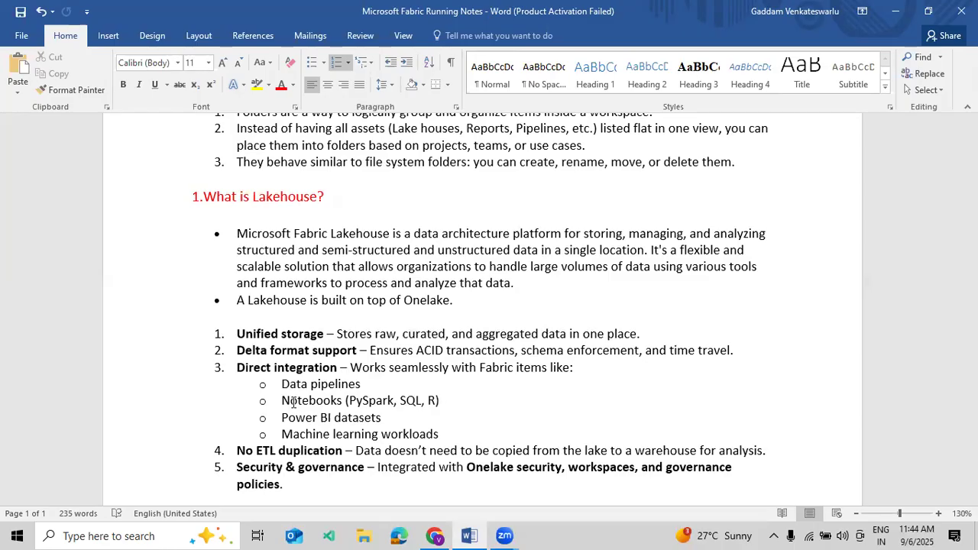
Review the numbered list of Lakehouse features, from unified storage to security and governance, in the running notes.
{"action": "scroll", "coordinate": [310, 404], "scroll_direction": "down", "scroll_amount": 2}
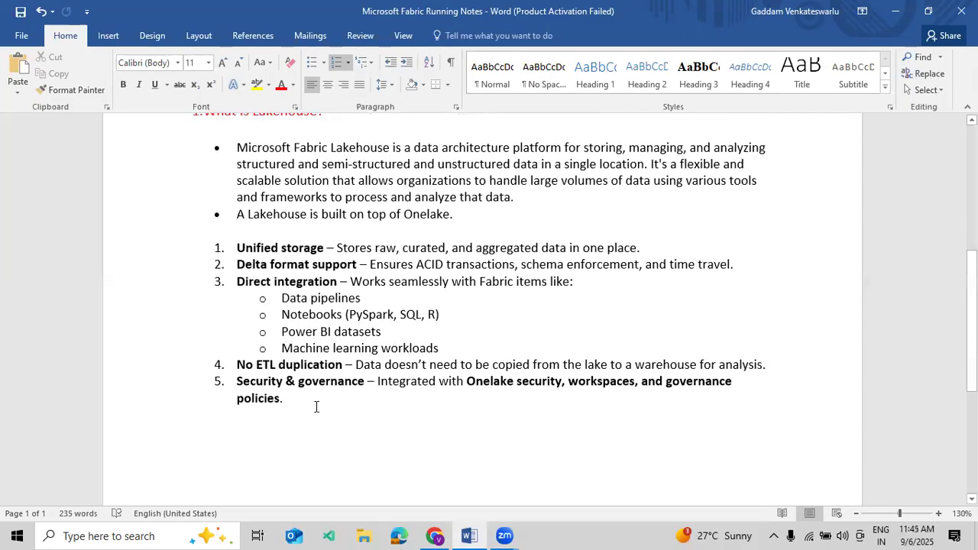
{"action": "left_click_drag", "start_coordinate": [309, 416], "coordinate": [204, 271]}
{"action": "left_click", "coordinate": [271, 268]}
Switch to the DWDataPorcess workspace in Chrome and bring up the favorite item types for a new item.
{"action": "left_click", "coordinate": [434, 535]}
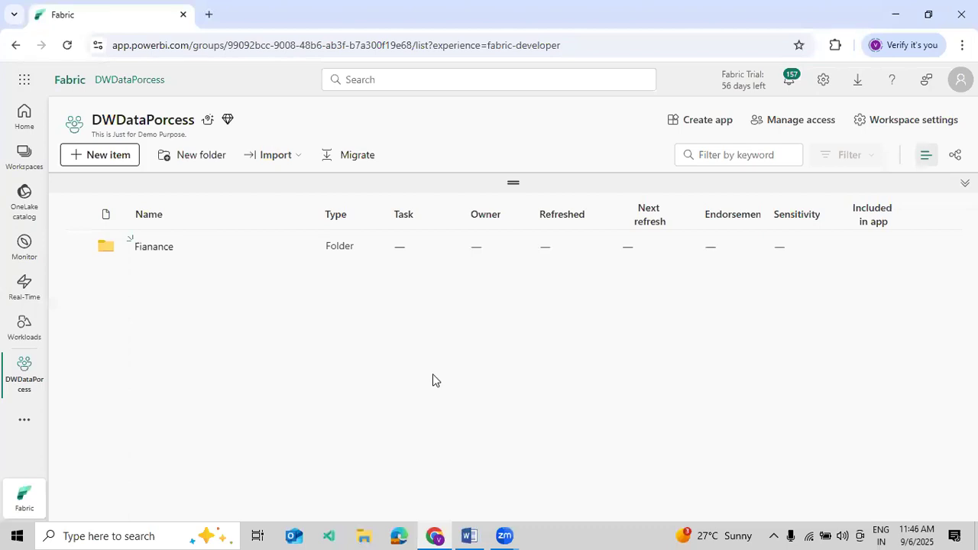
{"action": "left_click", "coordinate": [106, 161]}
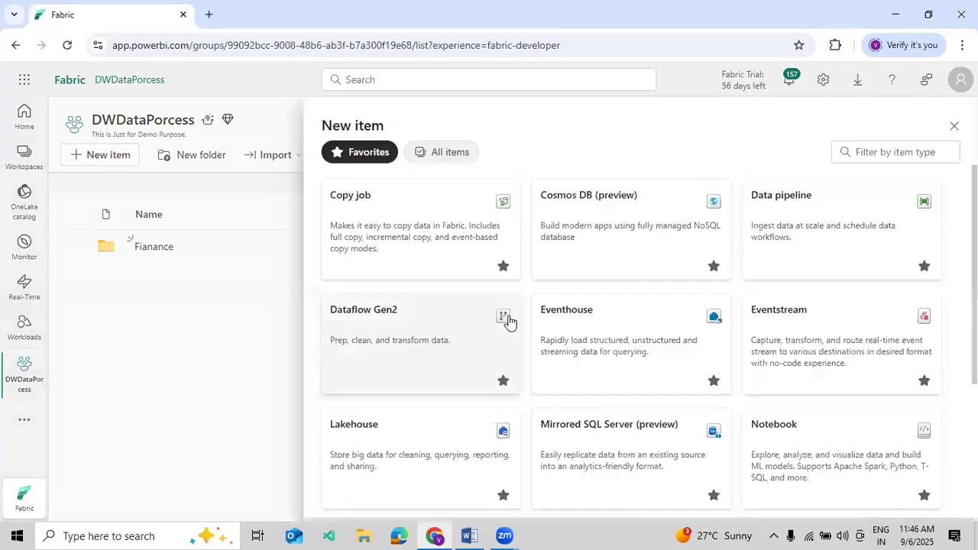
{"action": "scroll", "coordinate": [469, 363], "scroll_direction": "down", "scroll_amount": 2}
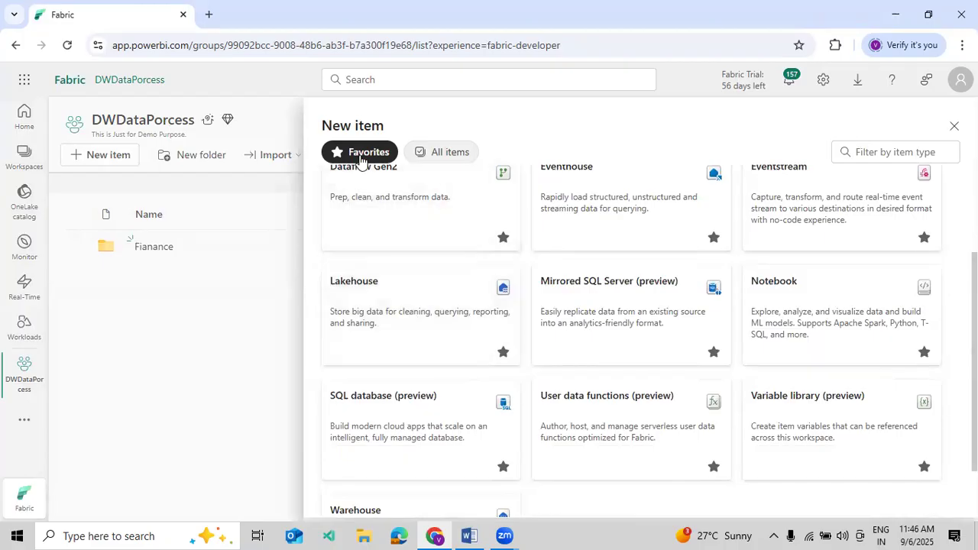
{"action": "left_click", "coordinate": [443, 151]}
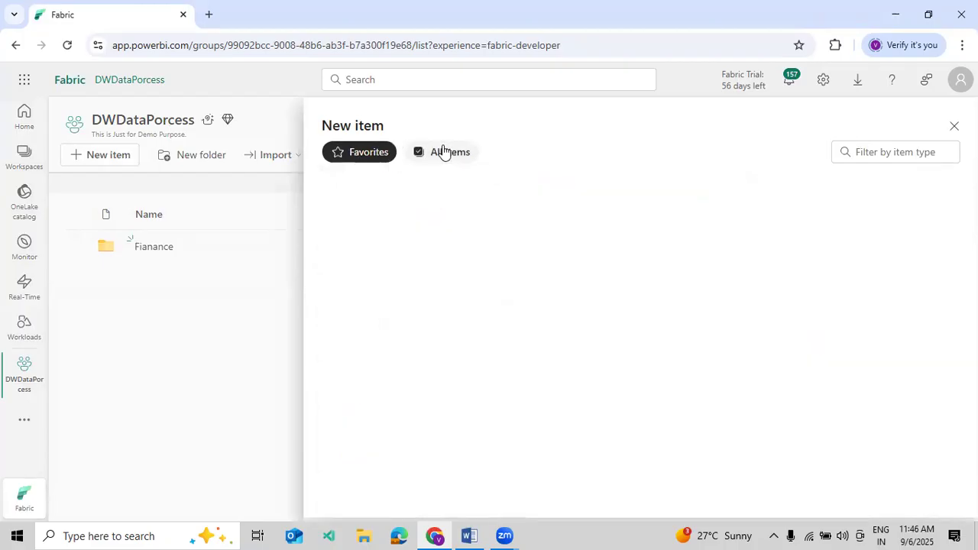
{"action": "left_click", "coordinate": [365, 153]}
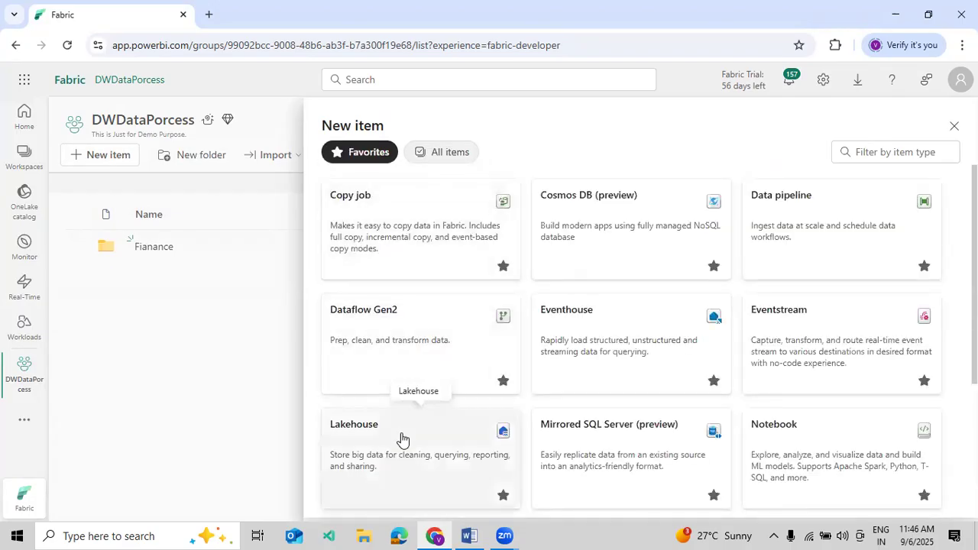
Create a lakehouse named TempLH with the Lakehouse schemas (Public Preview) option left off.
{"action": "left_click", "coordinate": [401, 433]}
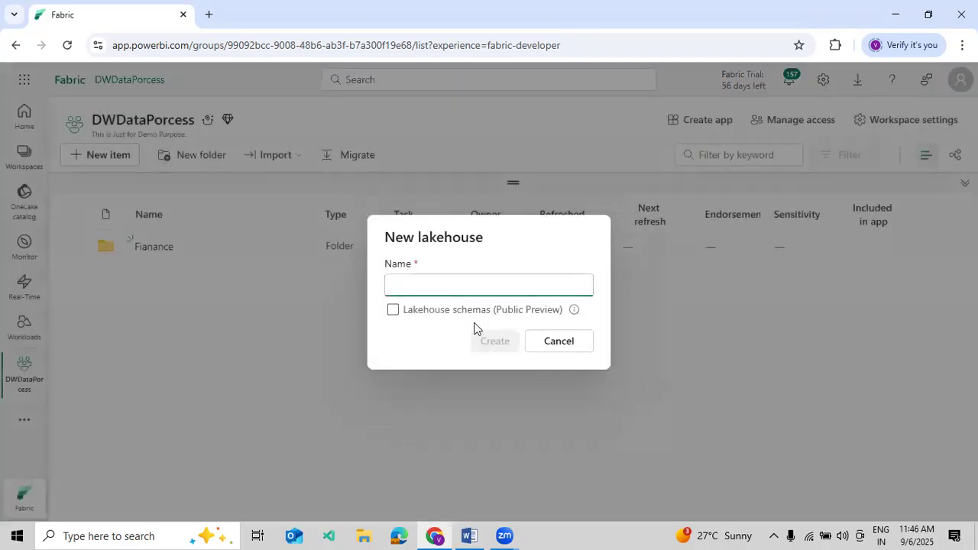
{"action": "left_click", "coordinate": [426, 318]}
{"action": "left_click", "coordinate": [425, 318]}
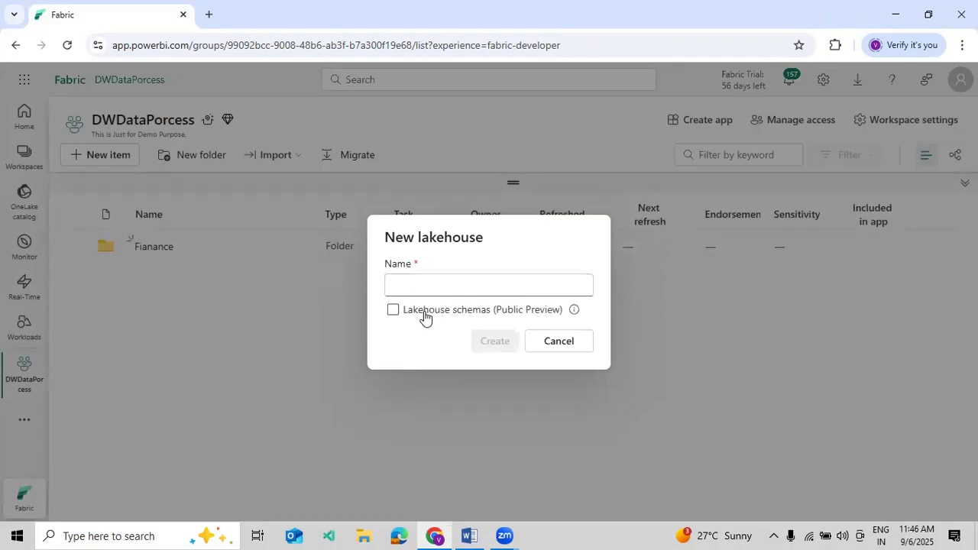
{"action": "left_click", "coordinate": [465, 282]}
{"action": "type", "text": "TempKK"}
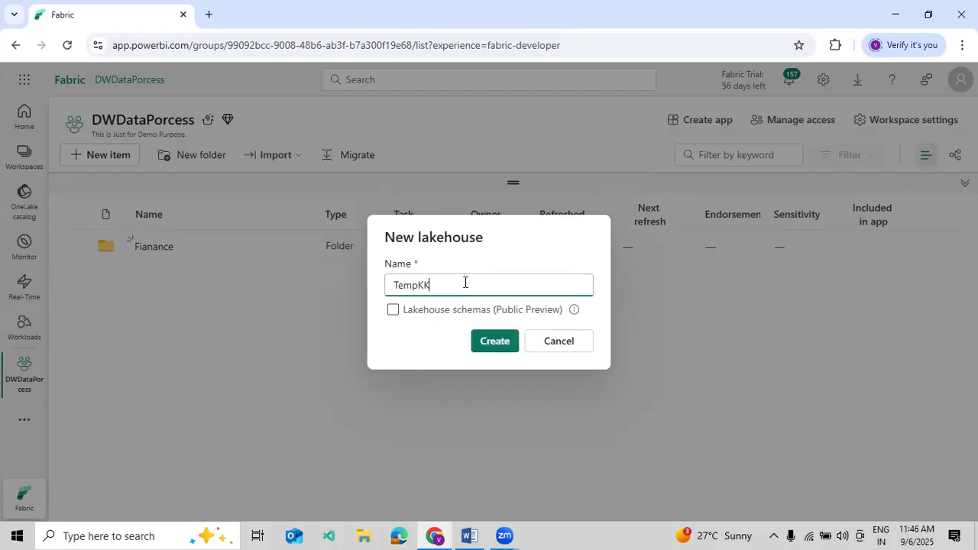
{"action": "key", "text": "BackSpace"}
{"action": "key", "text": "ctrl+a"}
{"action": "type", "text": "TempLH"}
{"action": "left_click", "coordinate": [424, 322]}
{"action": "left_click", "coordinate": [424, 322]}
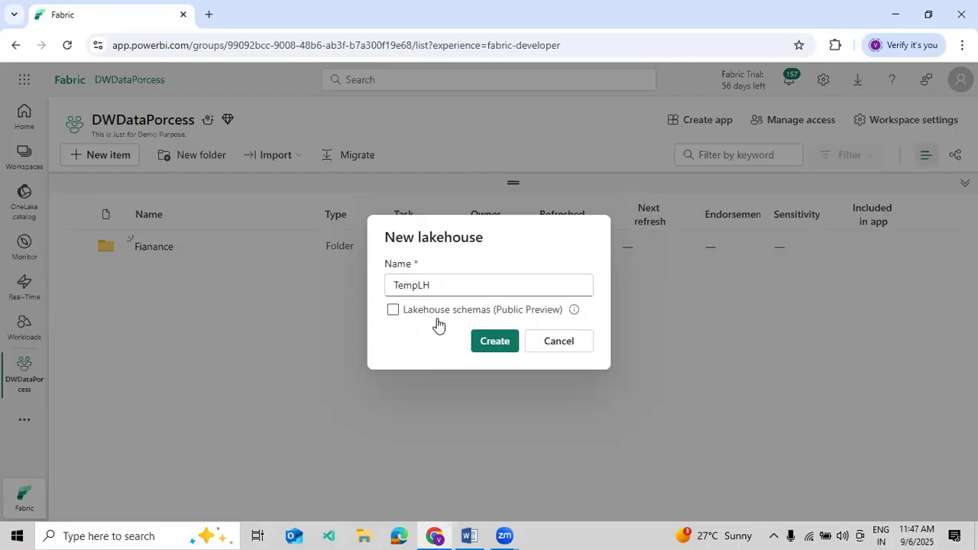
{"action": "left_click", "coordinate": [493, 345]}
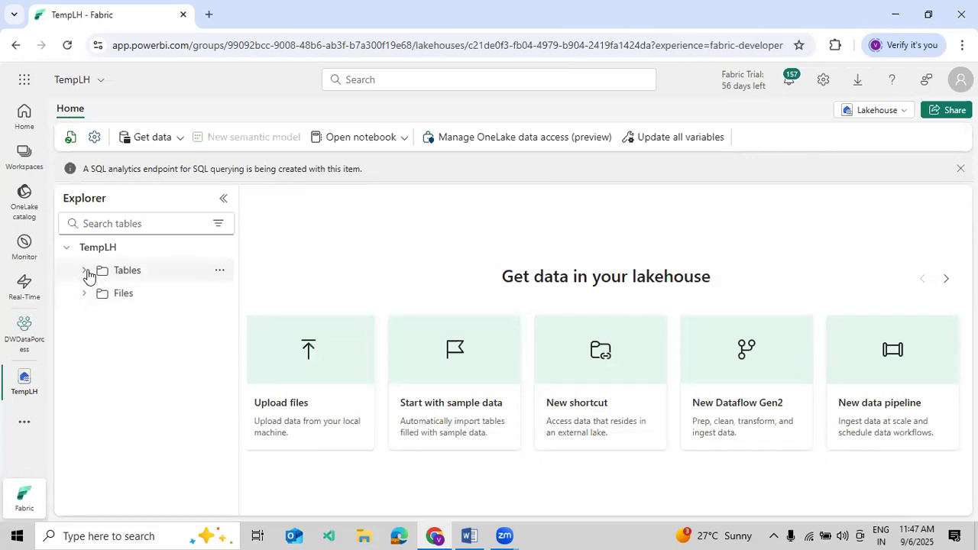
Expand the Files and Tables nodes of TempLH and return to the DWDataPorcess workspace.
{"action": "left_click", "coordinate": [86, 294]}
{"action": "left_click", "coordinate": [86, 273]}
{"action": "left_click", "coordinate": [24, 159]}
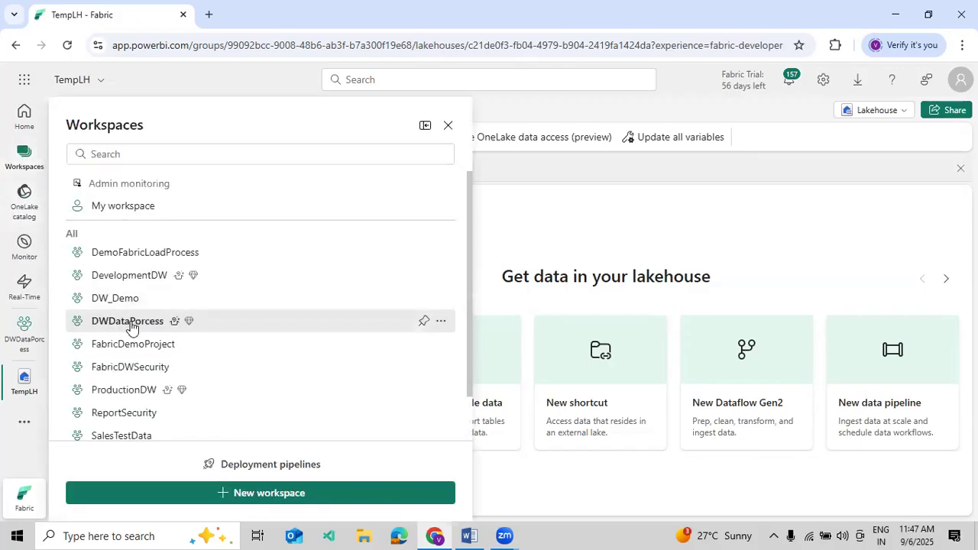
{"action": "left_click", "coordinate": [129, 322]}
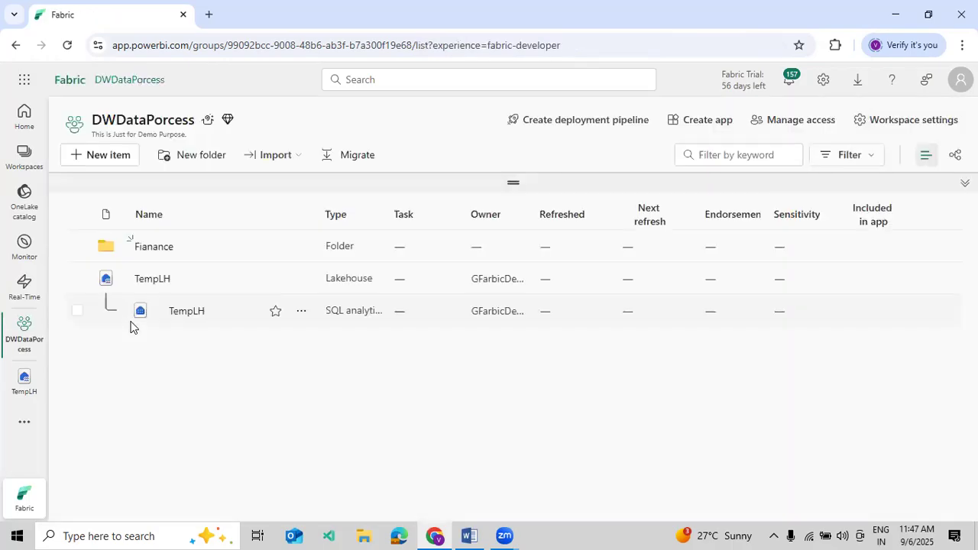
Create a second lakehouse named DemoLH with Lakehouse schemas (Public Preview) enabled.
{"action": "left_click", "coordinate": [113, 161]}
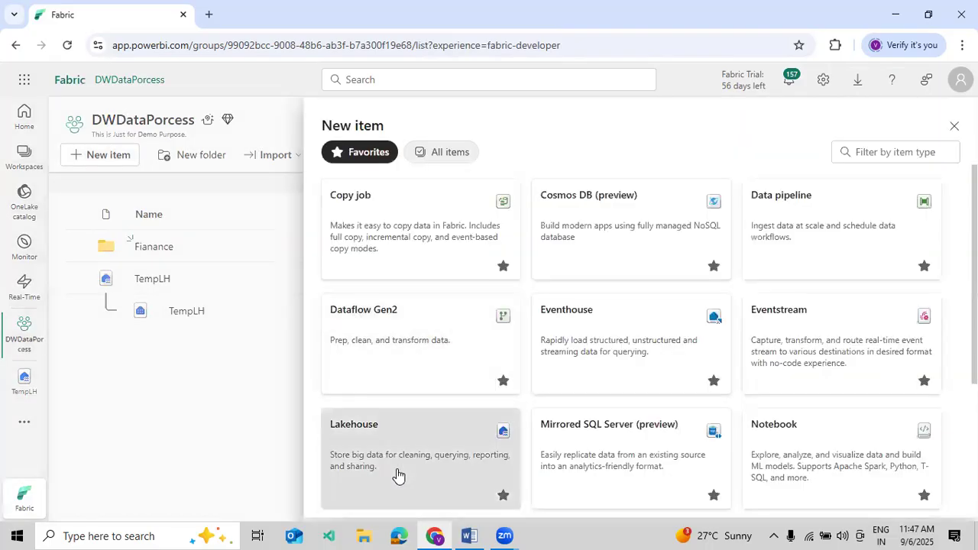
{"action": "left_click", "coordinate": [397, 476]}
{"action": "left_click", "coordinate": [394, 311]}
{"action": "left_click", "coordinate": [416, 280]}
{"action": "type", "text": "DemoLH"}
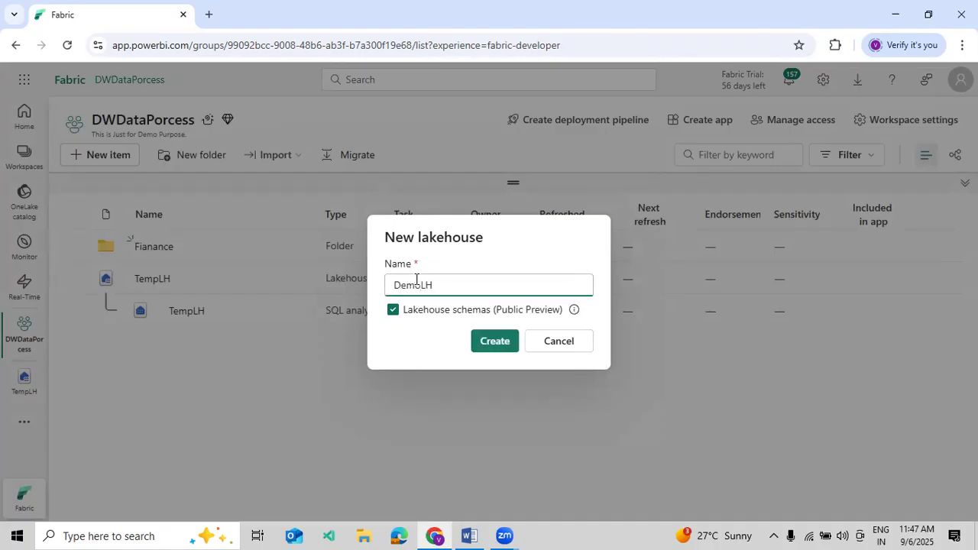
{"action": "left_click", "coordinate": [498, 340]}
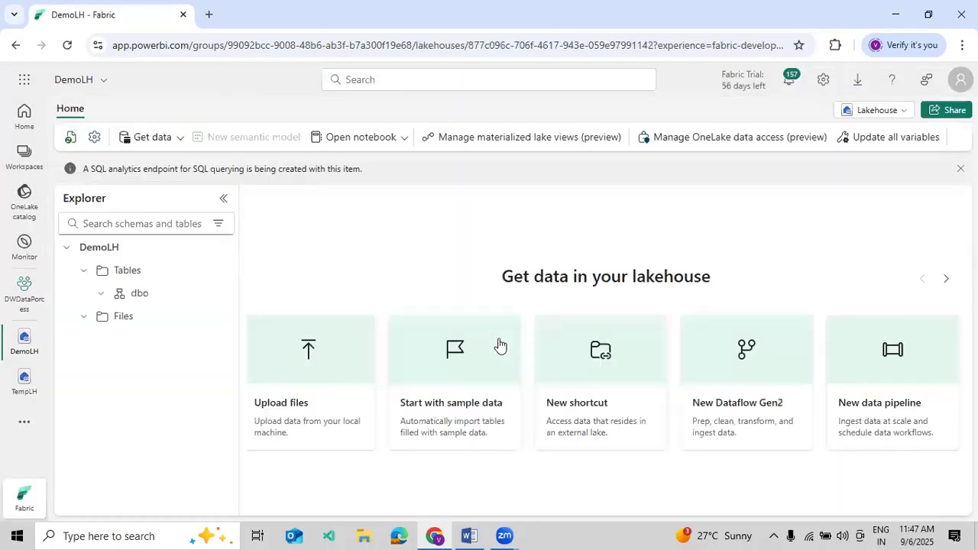
Compare the Tables and Files structure of DemoLH with that of TempLH, ending back in DemoLH.
{"action": "left_click", "coordinate": [84, 272]}
{"action": "left_click", "coordinate": [85, 273]}
{"action": "left_click", "coordinate": [961, 168]}
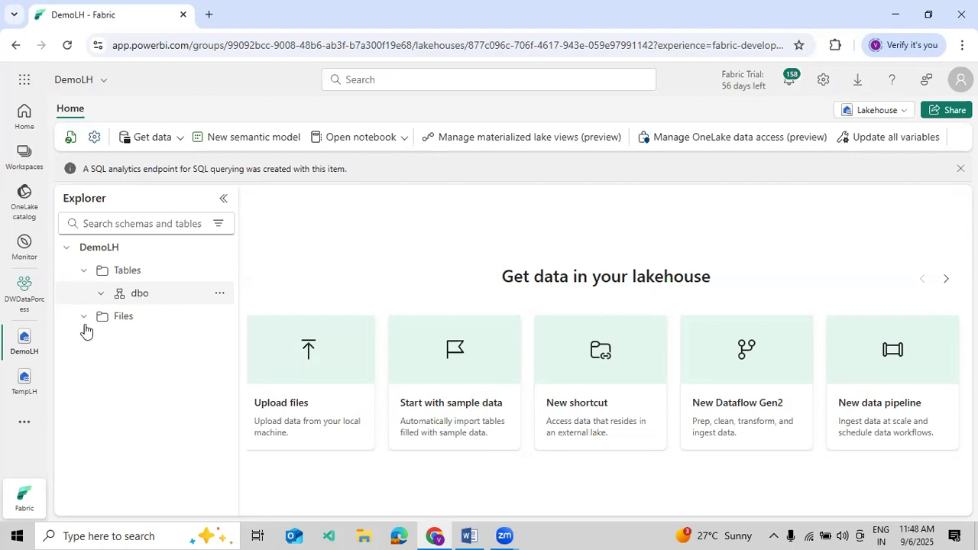
{"action": "left_click", "coordinate": [23, 378]}
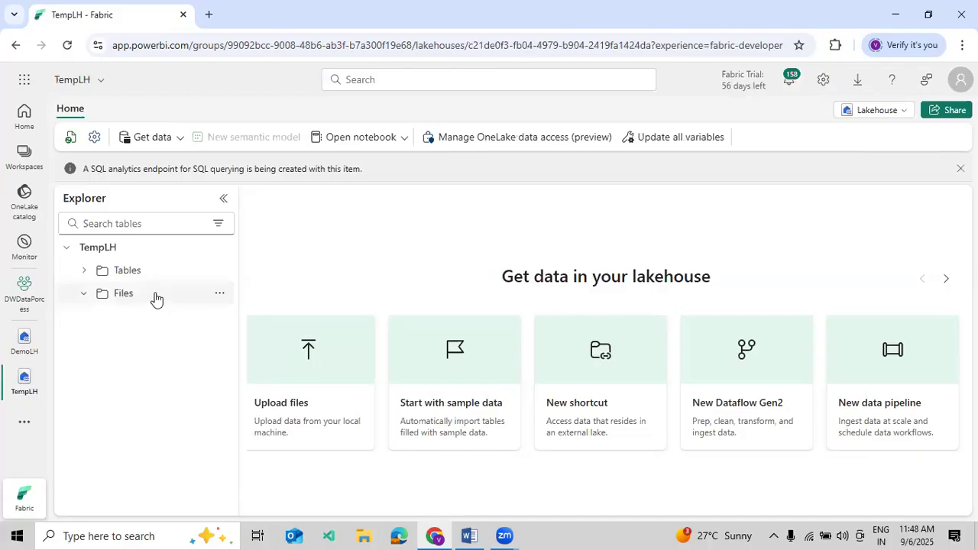
{"action": "left_click", "coordinate": [82, 269]}
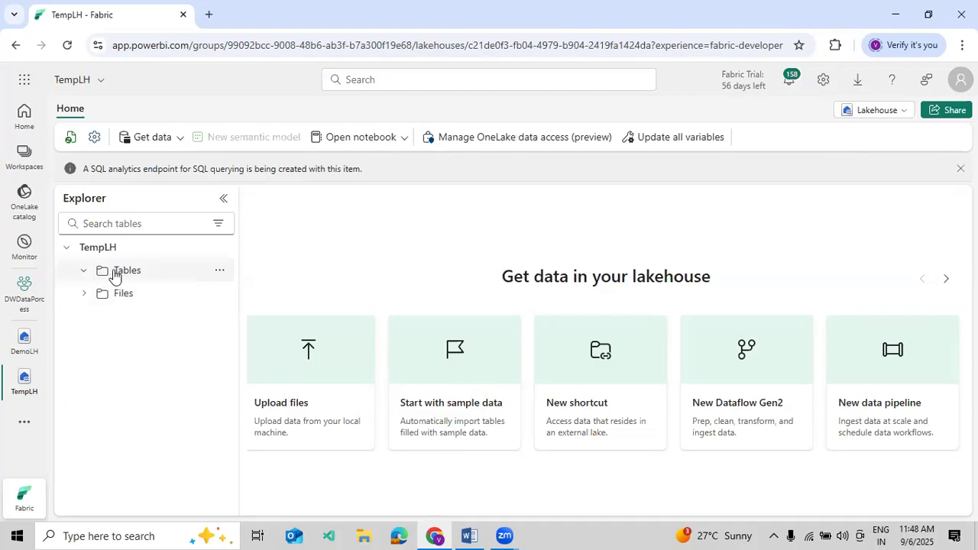
{"action": "left_click", "coordinate": [21, 348]}
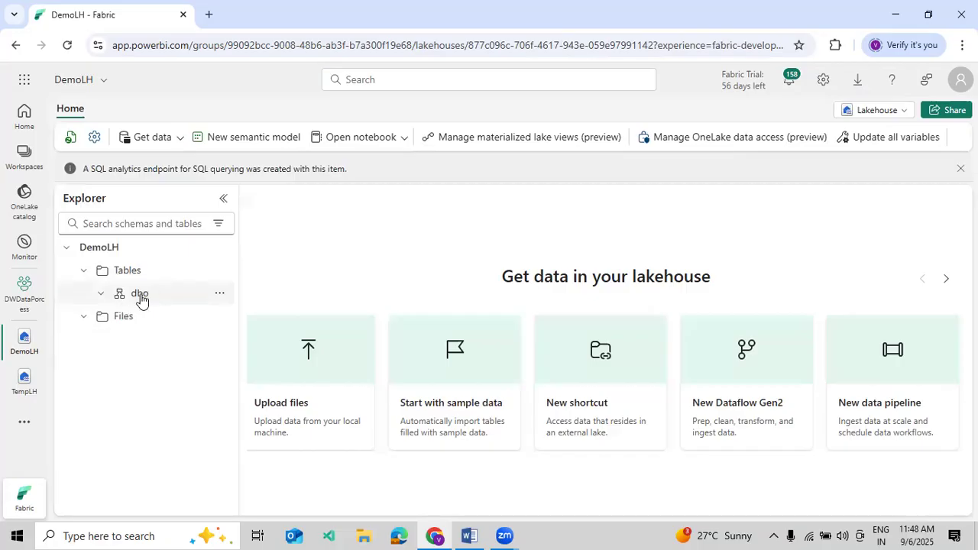
{"action": "left_click", "coordinate": [85, 317]}
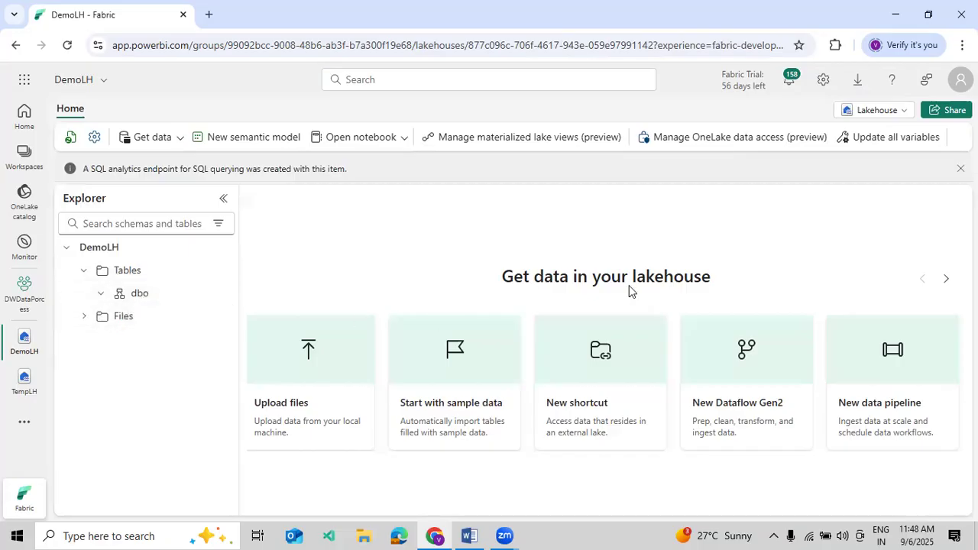
Dismiss the information banners in DemoLH and display the contents of its Files folder with Tables collapsed.
{"action": "left_click", "coordinate": [960, 168]}
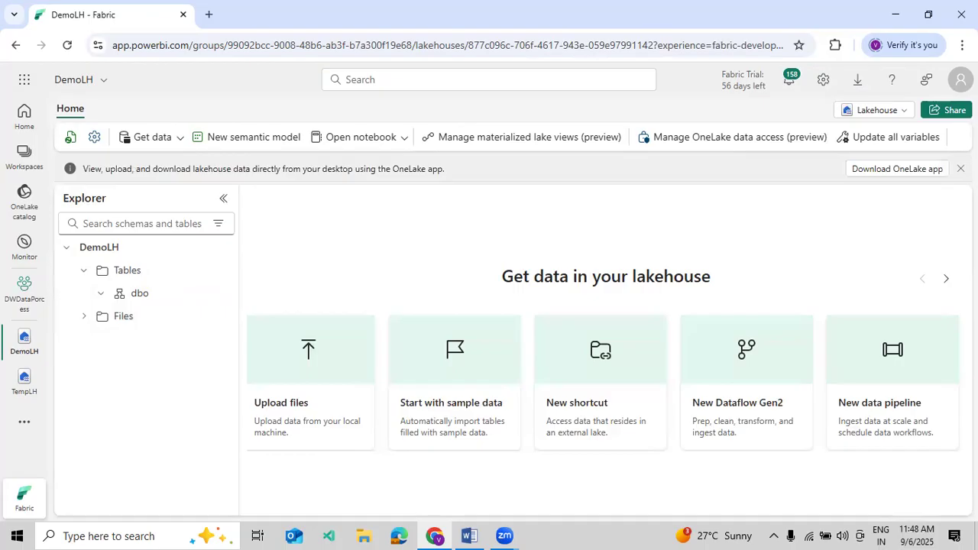
{"action": "left_click", "coordinate": [960, 168]}
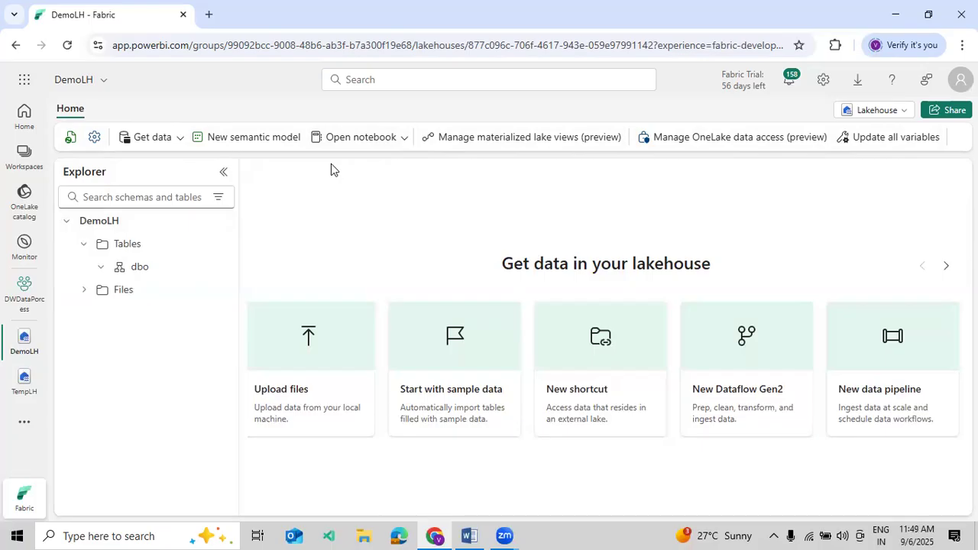
{"action": "left_click", "coordinate": [122, 298]}
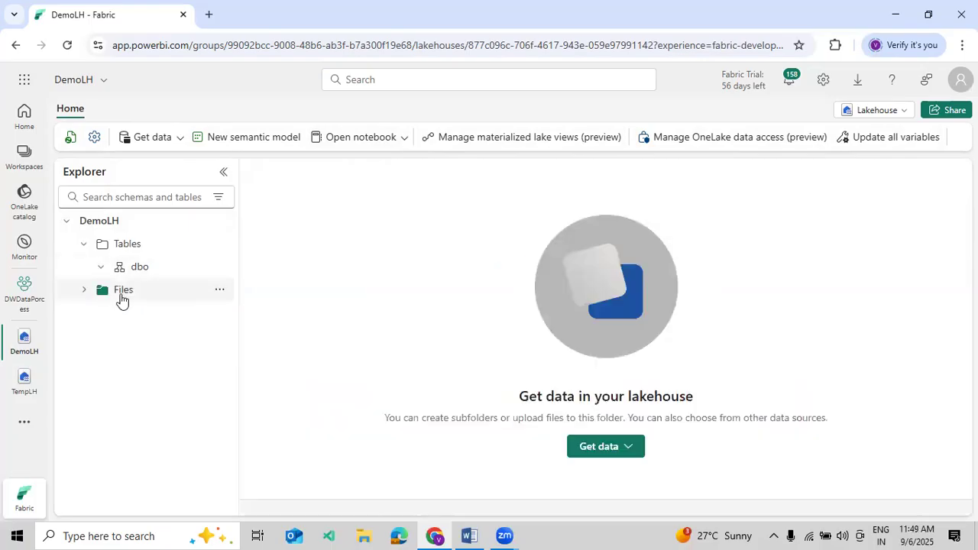
{"action": "left_click", "coordinate": [85, 245]}
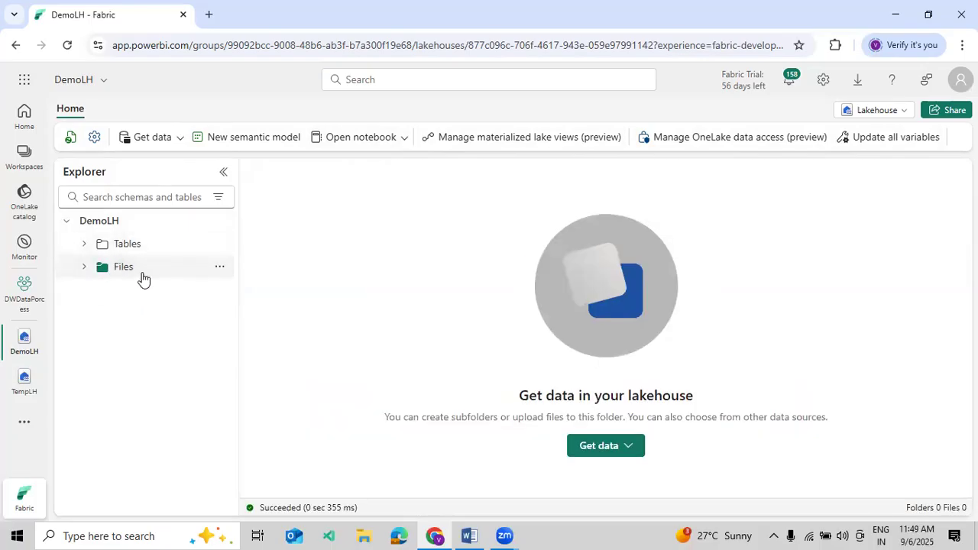
Create a subfolder named Salesdata under the Files folder of DemoLH.
{"action": "left_click", "coordinate": [219, 269]}
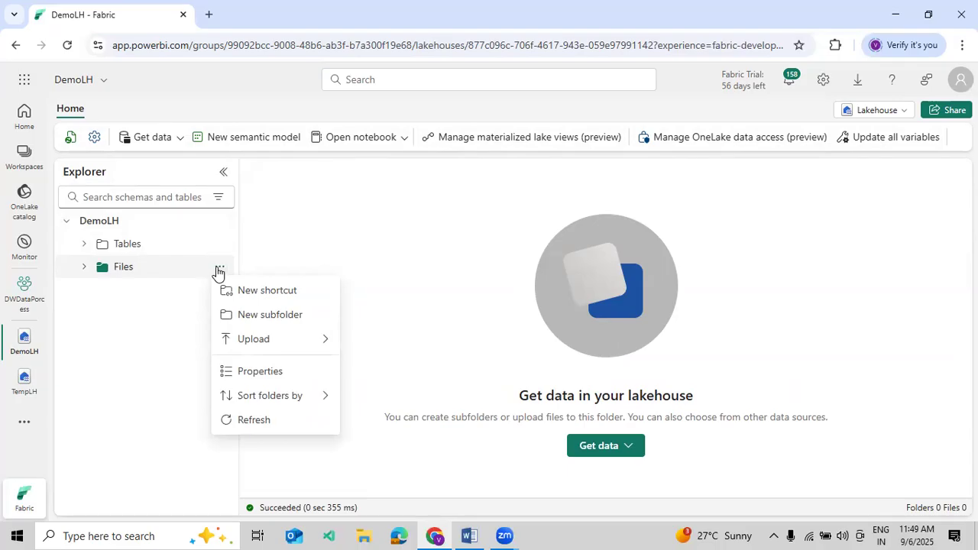
{"action": "left_click", "coordinate": [232, 312]}
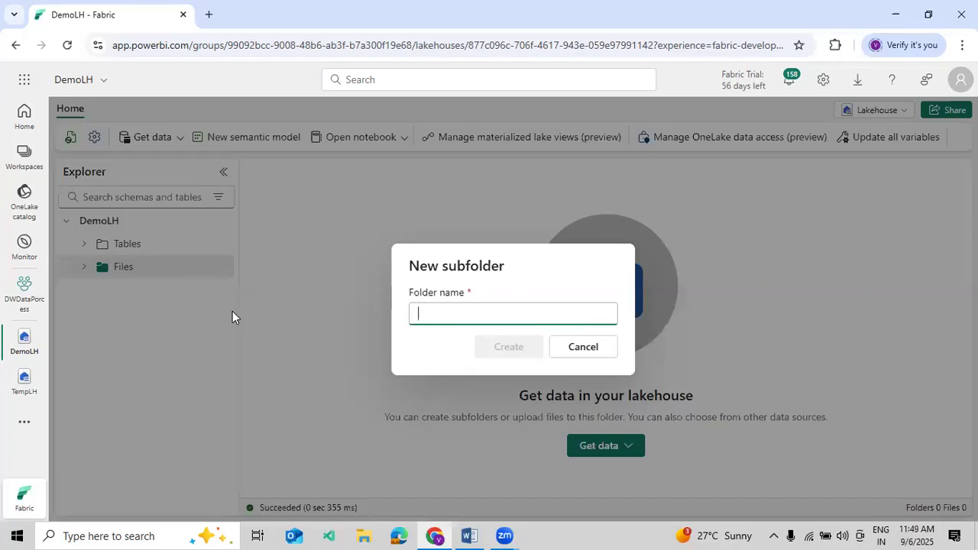
{"action": "type", "text": "S"}
{"action": "key", "text": "BackSpace"}
{"action": "type", "text": "Sales"}
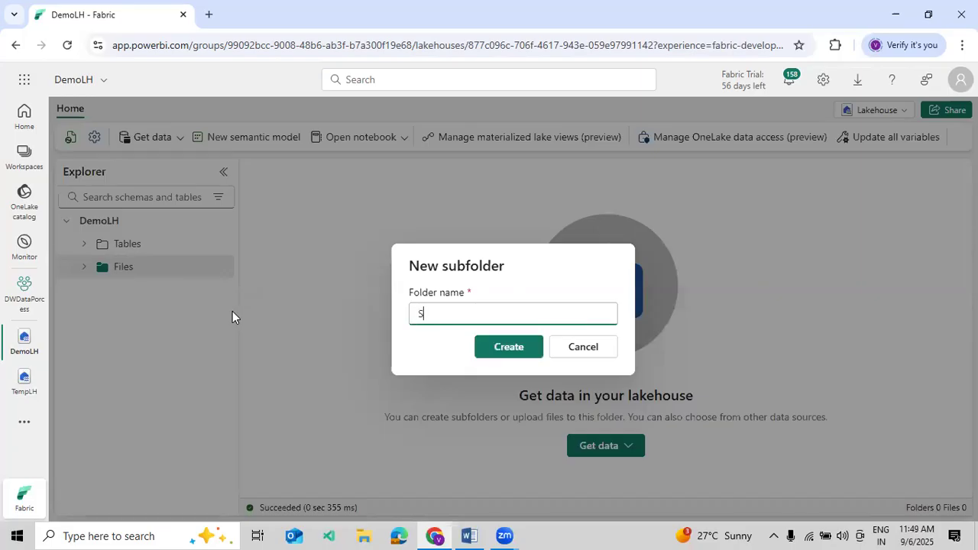
{"action": "type", "text": "data"}
{"action": "left_click", "coordinate": [489, 349]}
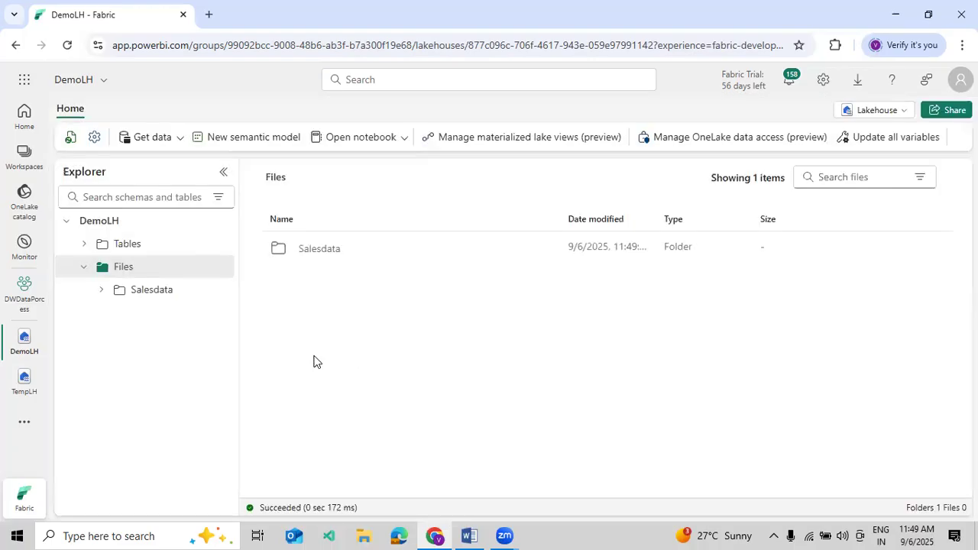
Add another subfolder named MarketData under Files.
{"action": "left_click", "coordinate": [218, 268]}
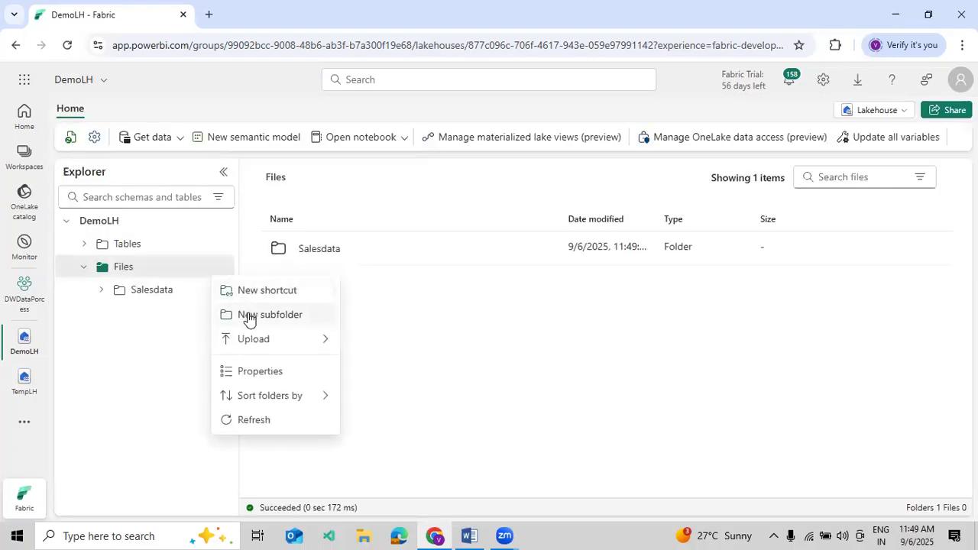
{"action": "left_click", "coordinate": [247, 313]}
{"action": "type", "text": "Marke"}
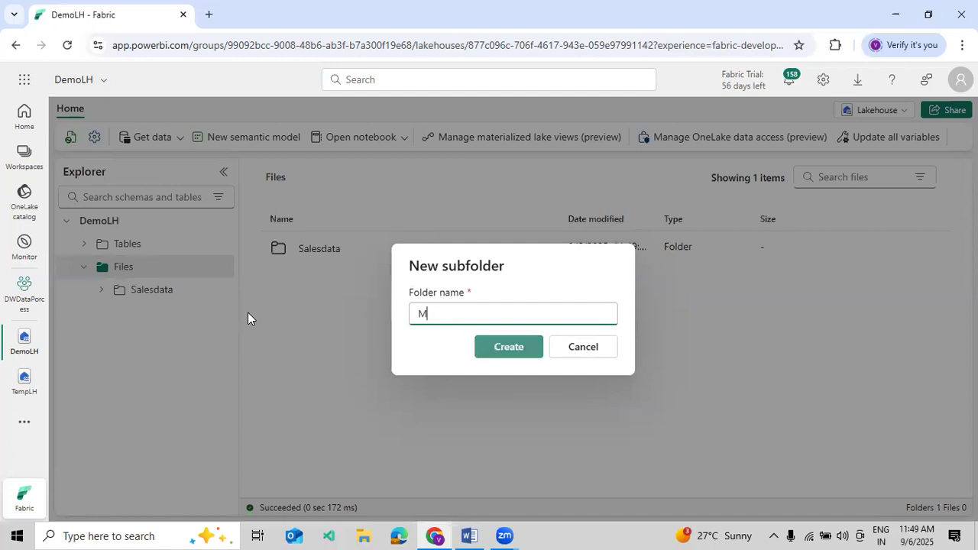
{"action": "type", "text": "tData"}
{"action": "left_click", "coordinate": [490, 349]}
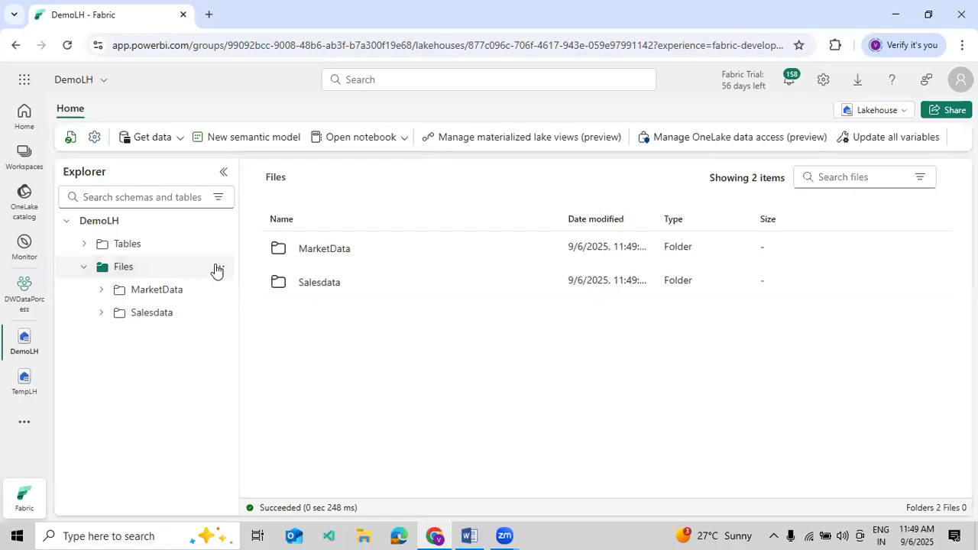
Add a third subfolder named FiananceData under Files.
{"action": "left_click", "coordinate": [226, 266]}
{"action": "left_click", "coordinate": [252, 318]}
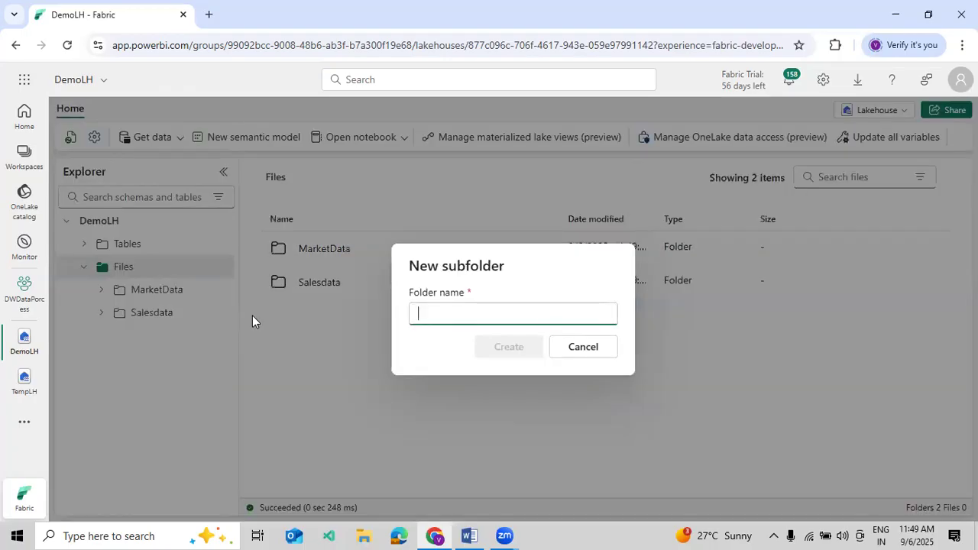
{"action": "type", "text": "FiananceData"}
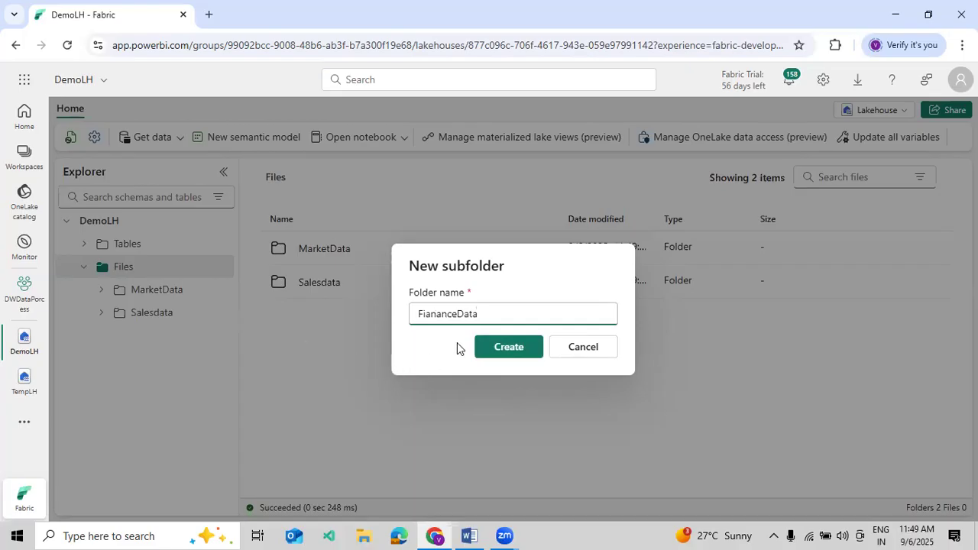
{"action": "left_click", "coordinate": [496, 345]}
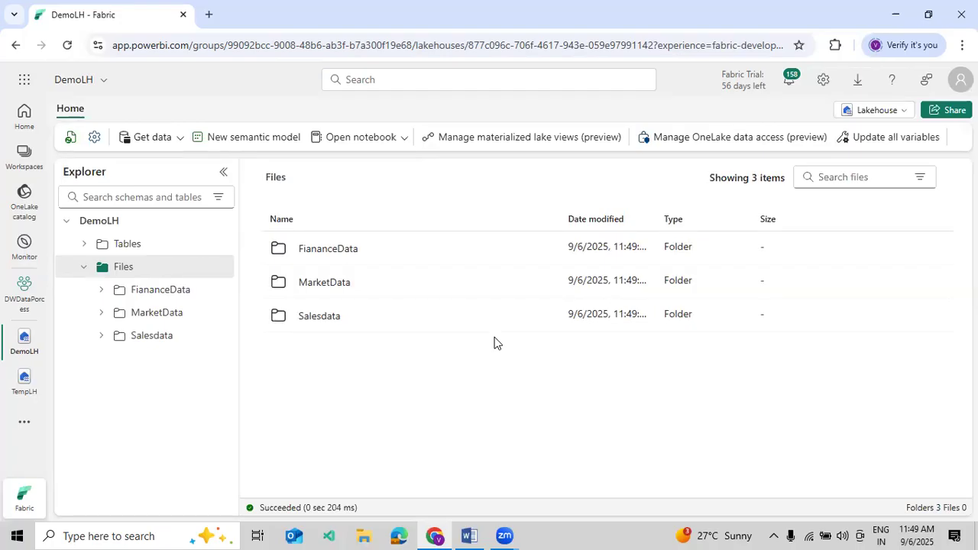
Create a subfolder named 2025-03-12 inside the Salesdata folder of DemoLH.
{"action": "left_click", "coordinate": [167, 338]}
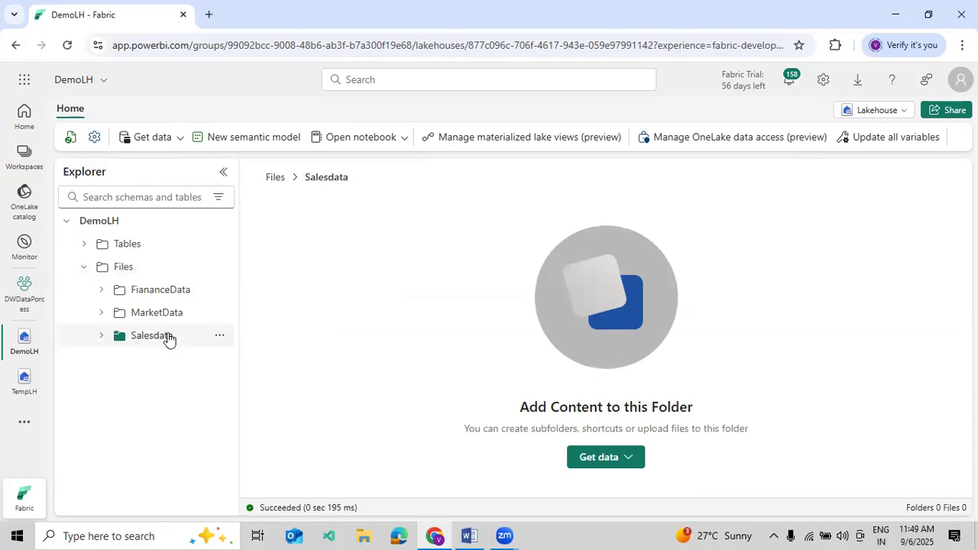
{"action": "left_click", "coordinate": [220, 337]}
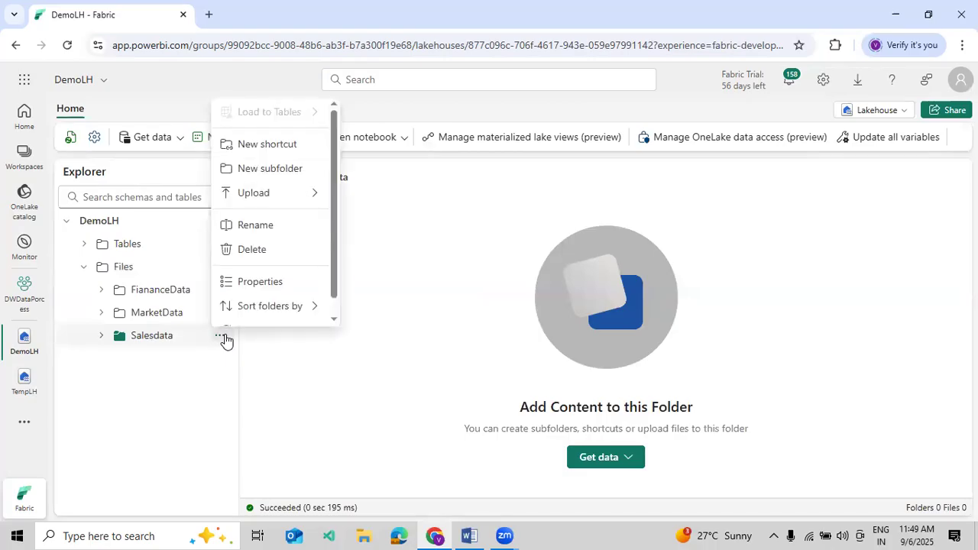
{"action": "left_click", "coordinate": [281, 169]}
{"action": "type", "text": "2025-03-"}
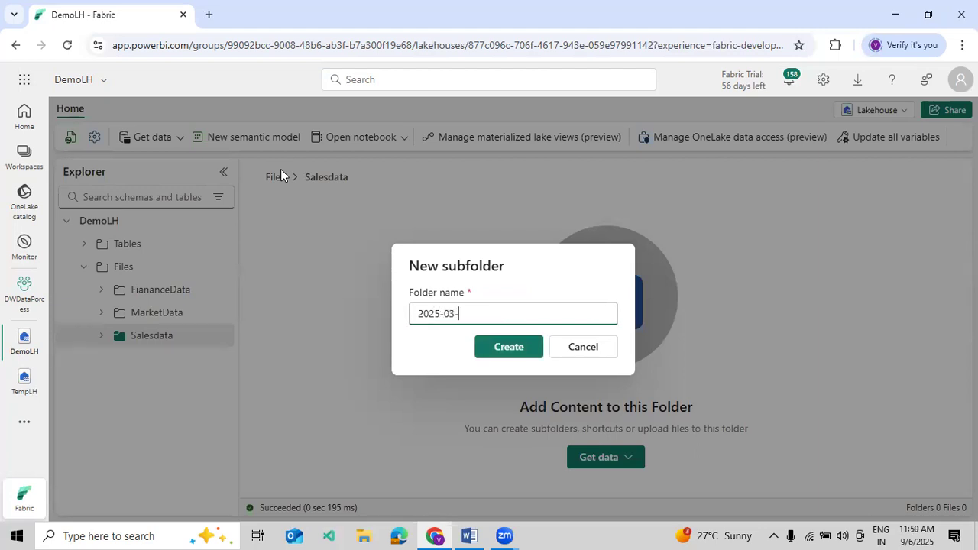
{"action": "type", "text": "12"}
{"action": "left_click", "coordinate": [506, 344]}
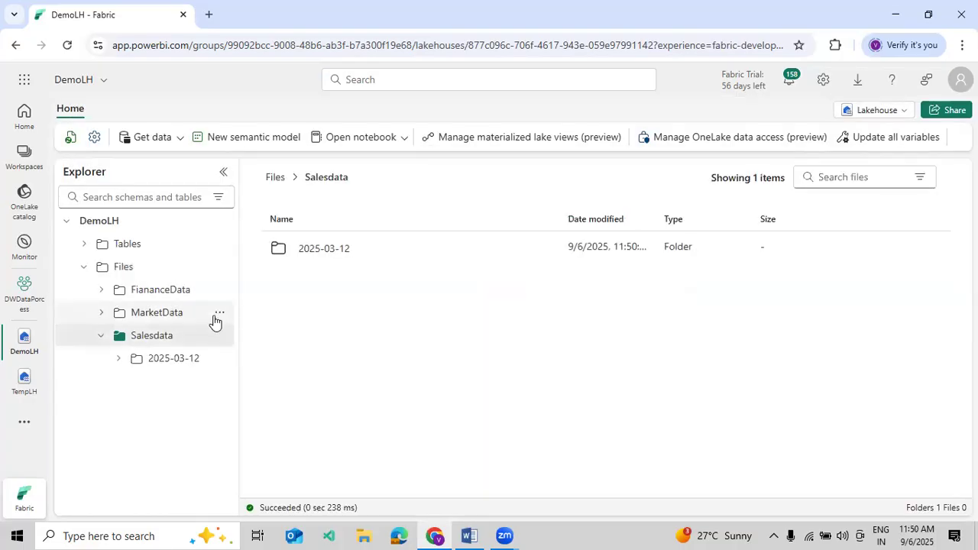
Add a subfolder named 2024-03-12 inside the MarketData folder.
{"action": "left_click", "coordinate": [217, 315]}
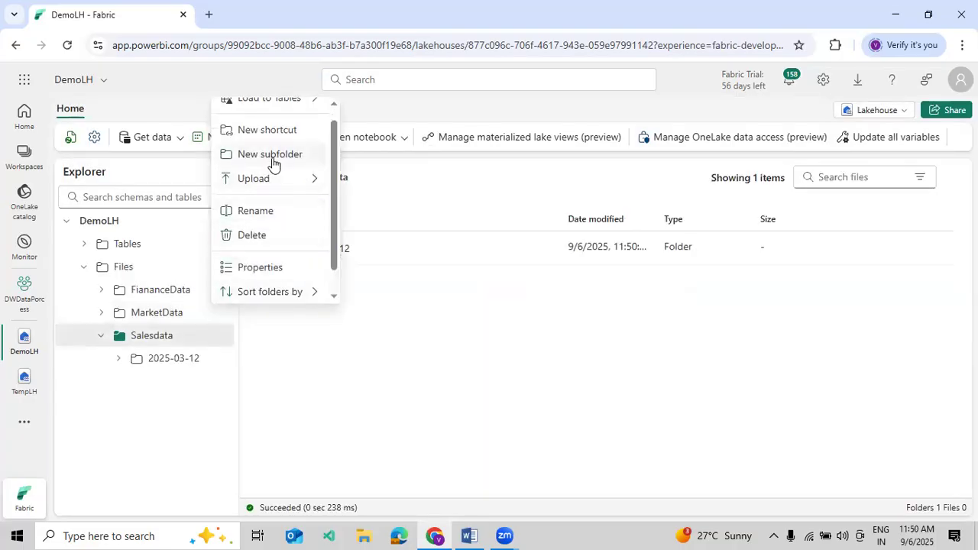
{"action": "left_click", "coordinate": [268, 154]}
{"action": "type", "text": "2024-03-12"}
{"action": "left_click", "coordinate": [500, 350]}
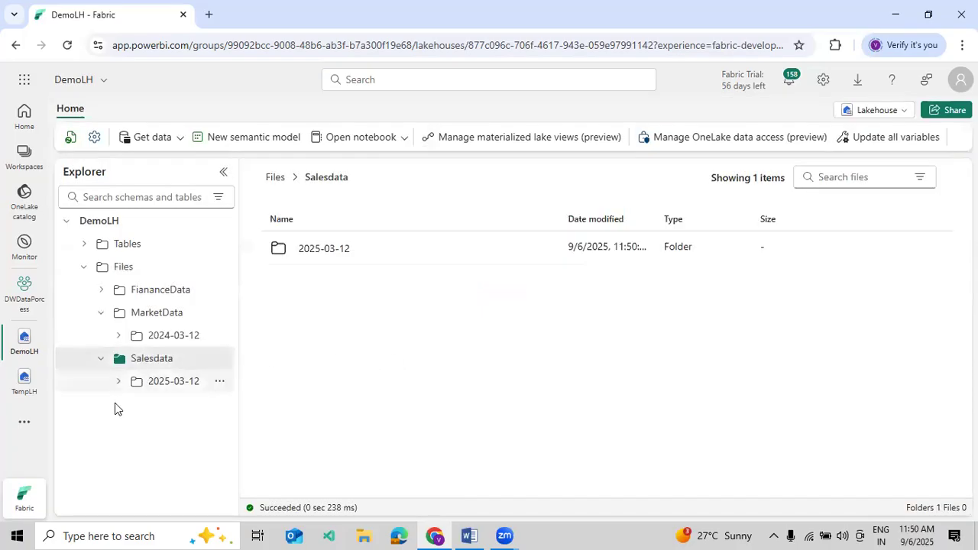
Add a second dated subfolder named 2023-09-12 inside the Salesdata folder.
{"action": "left_click", "coordinate": [170, 383]}
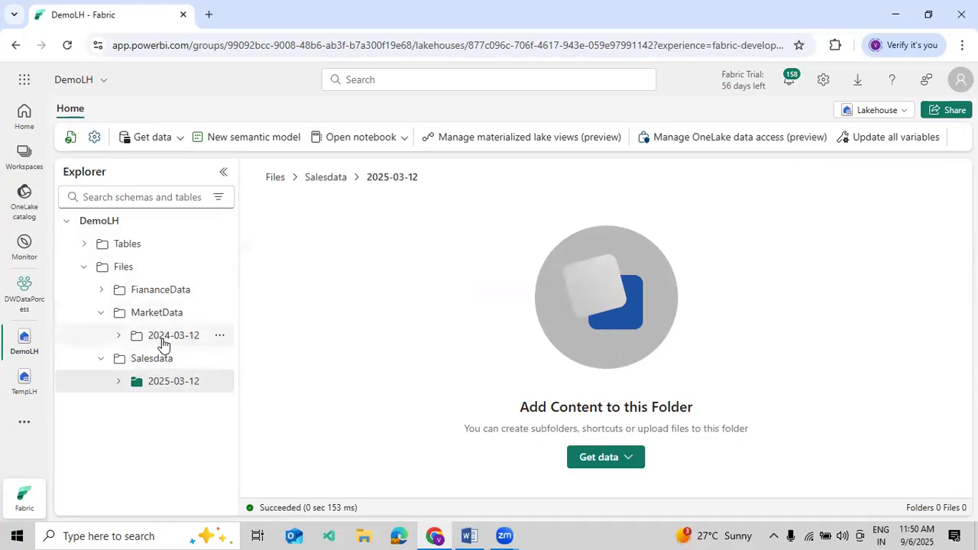
{"action": "left_click", "coordinate": [221, 360]}
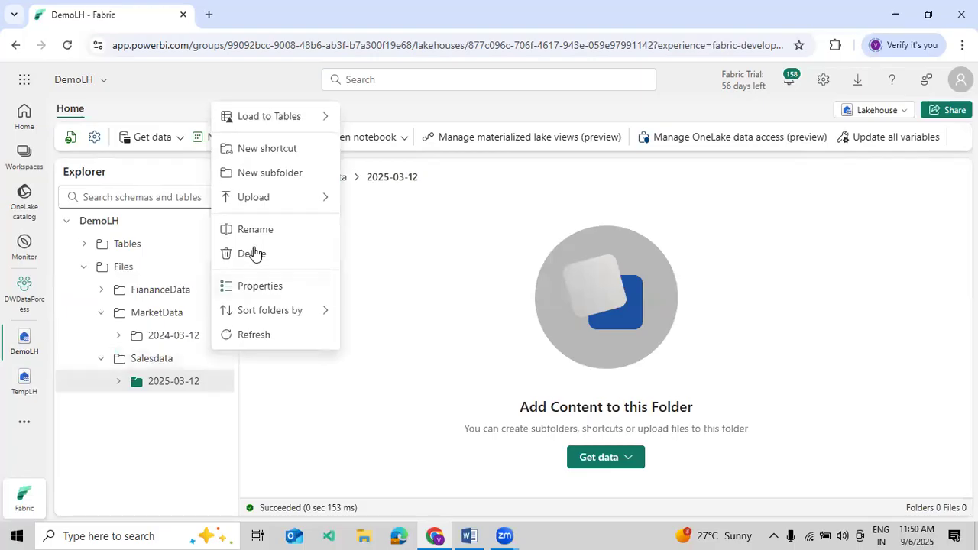
{"action": "left_click", "coordinate": [271, 172]}
{"action": "type", "text": "2023-09-12"}
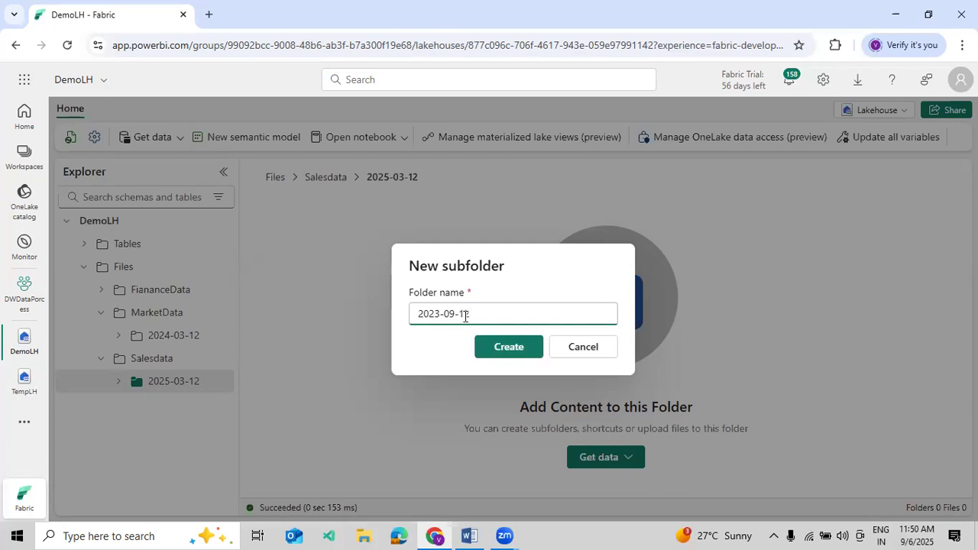
{"action": "left_click", "coordinate": [499, 349]}
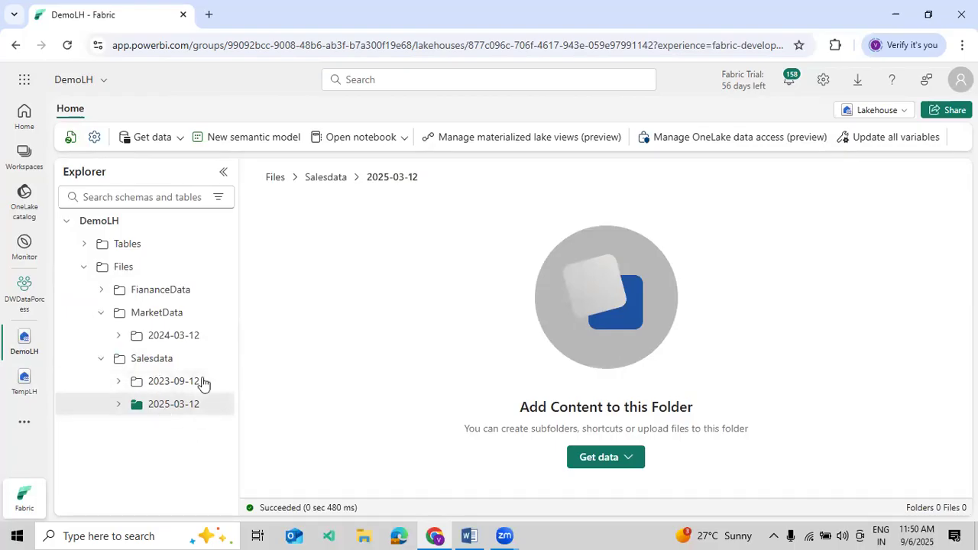
Display the contents of Salesdata and rename its 2025-03-12 subfolder to 2025.
{"action": "left_click", "coordinate": [315, 178]}
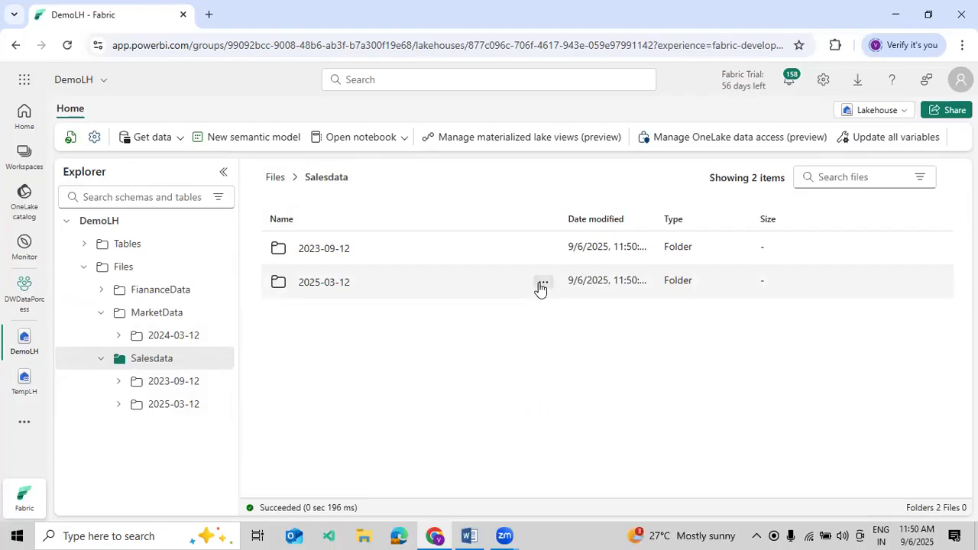
{"action": "left_click", "coordinate": [541, 286]}
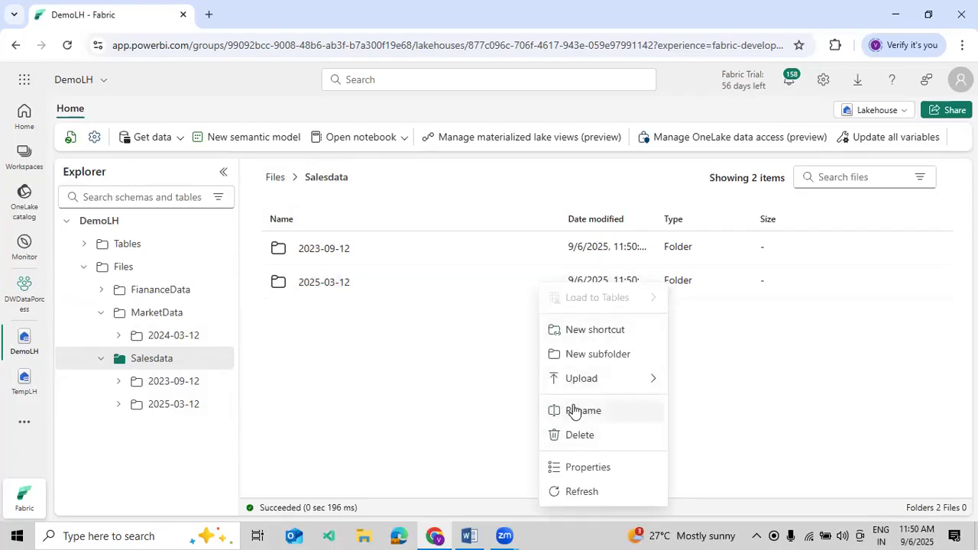
{"action": "left_click", "coordinate": [573, 411]}
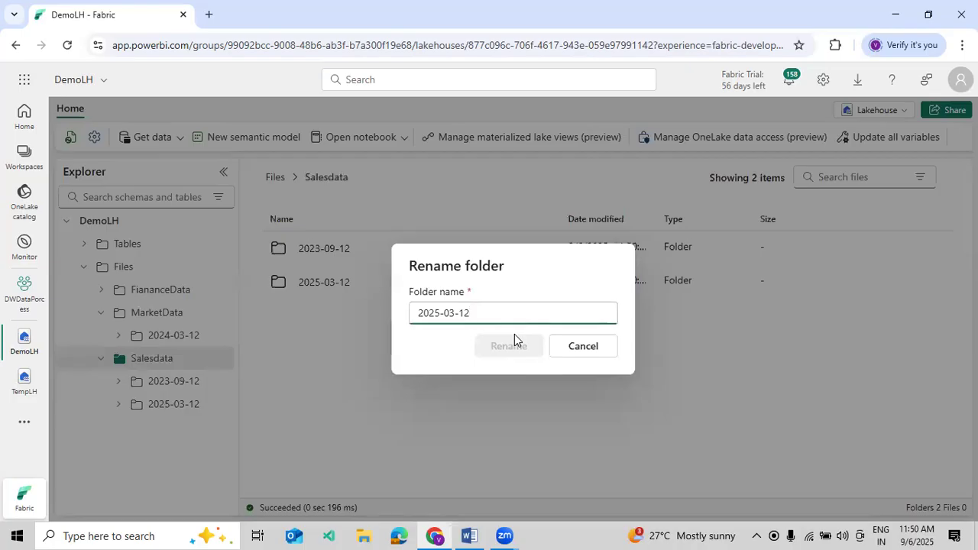
{"action": "key", "text": "BackSpace"}
{"action": "key", "text": "BackSpace"}
{"action": "key", "text": "BackSpace"}
{"action": "key", "text": "BackSpace"}
{"action": "key", "text": "BackSpace"}
{"action": "key", "text": "BackSpace"}
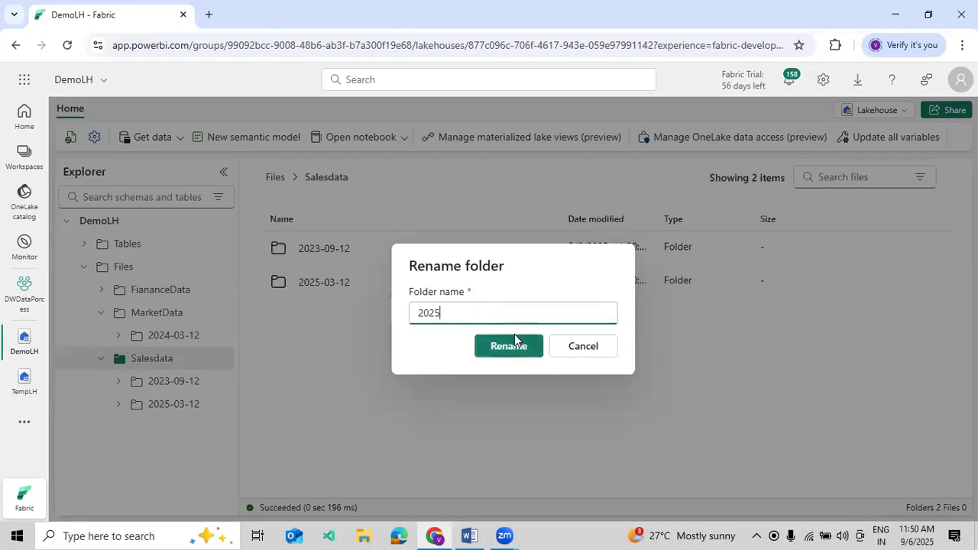
{"action": "left_click", "coordinate": [514, 336]}
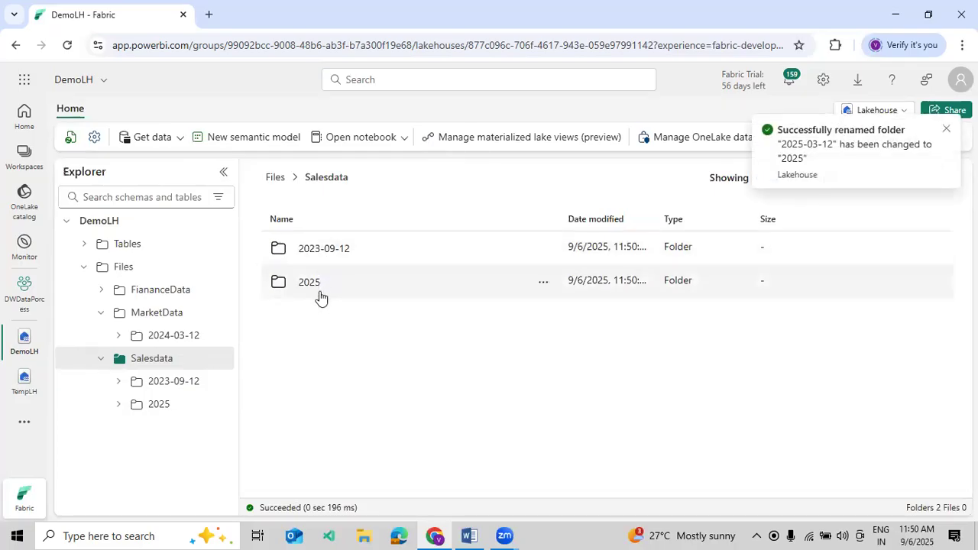
Permanently delete the 2025 subfolder from Salesdata.
{"action": "left_click", "coordinate": [543, 281]}
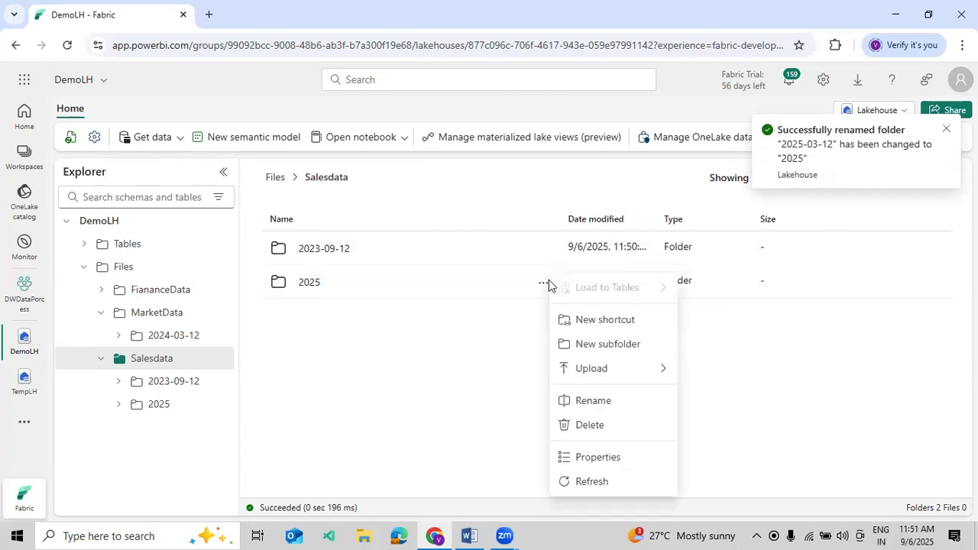
{"action": "left_click", "coordinate": [582, 430]}
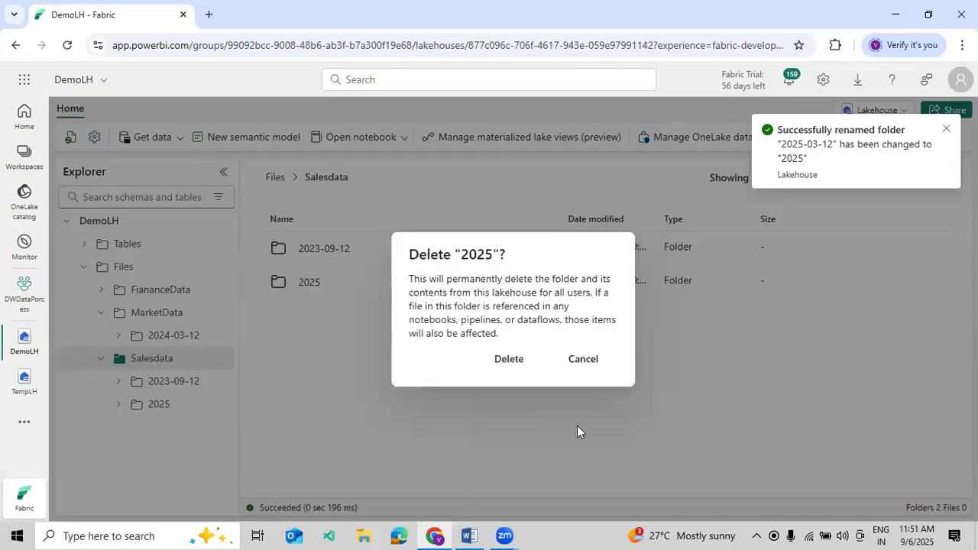
{"action": "left_click", "coordinate": [509, 359]}
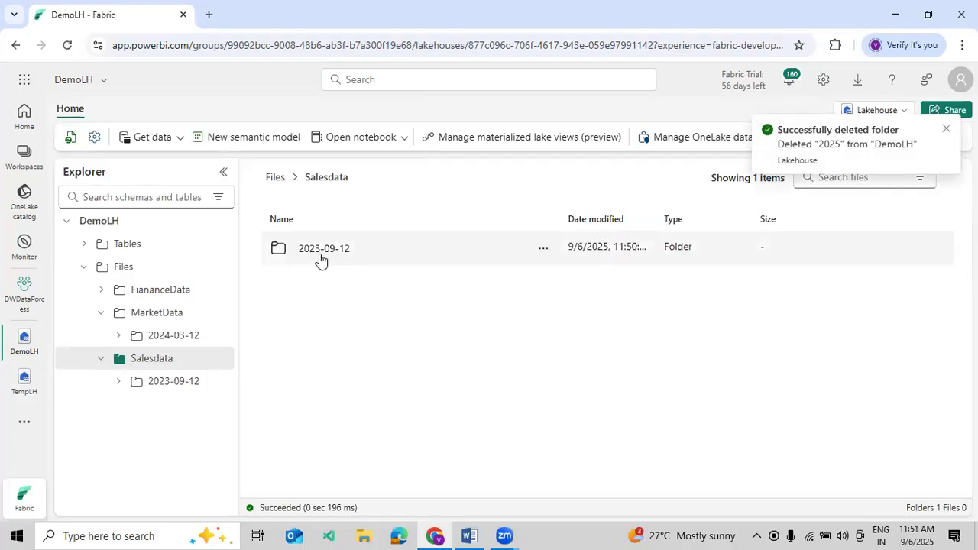
Move the 2023-09-12 folder from Salesdata into MarketData's 2024-03-12 folder, refresh MarketData and expand 2024-03-12.
{"action": "left_click_drag", "start_coordinate": [369, 254], "coordinate": [219, 339]}
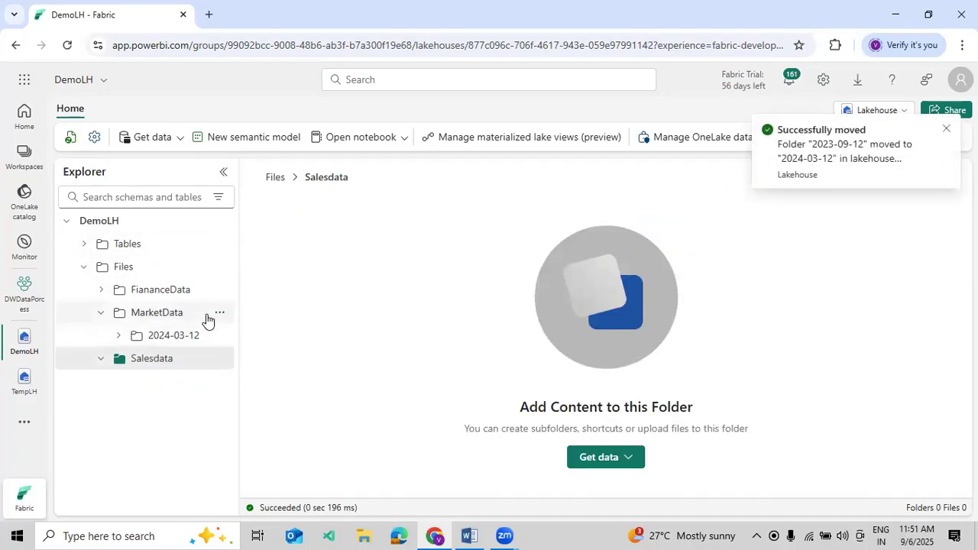
{"action": "left_click", "coordinate": [220, 314]}
{"action": "scroll", "coordinate": [251, 262], "scroll_direction": "down", "scroll_amount": 1}
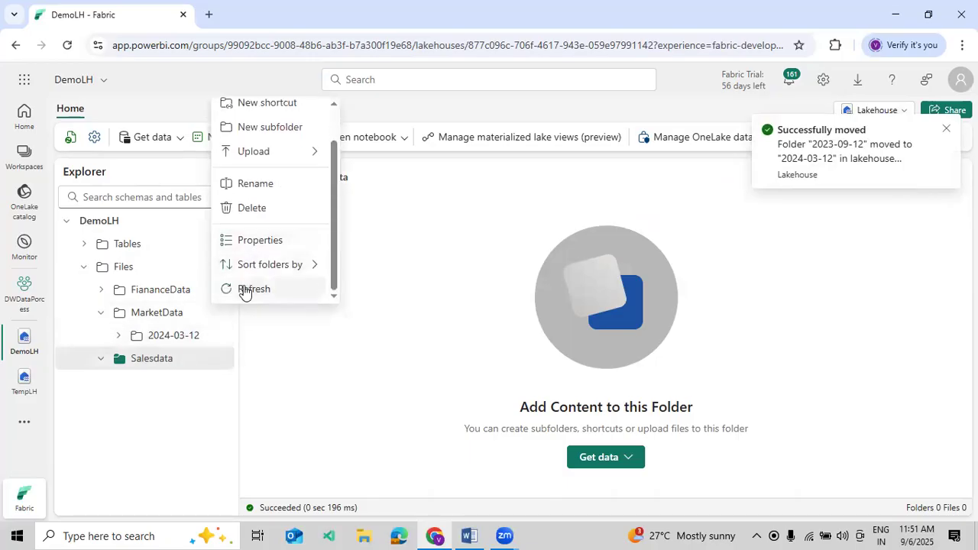
{"action": "left_click", "coordinate": [252, 288]}
{"action": "left_click", "coordinate": [118, 335]}
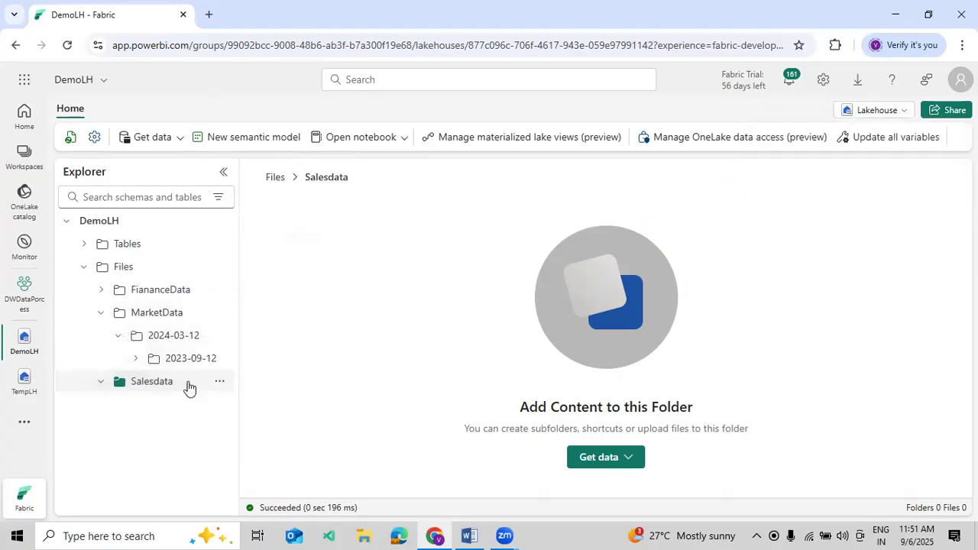
Move 2023-09-12 up to MarketData, relocate both date folders into FiananceData and display that folder's contents.
{"action": "left_click_drag", "start_coordinate": [183, 359], "coordinate": [169, 320]}
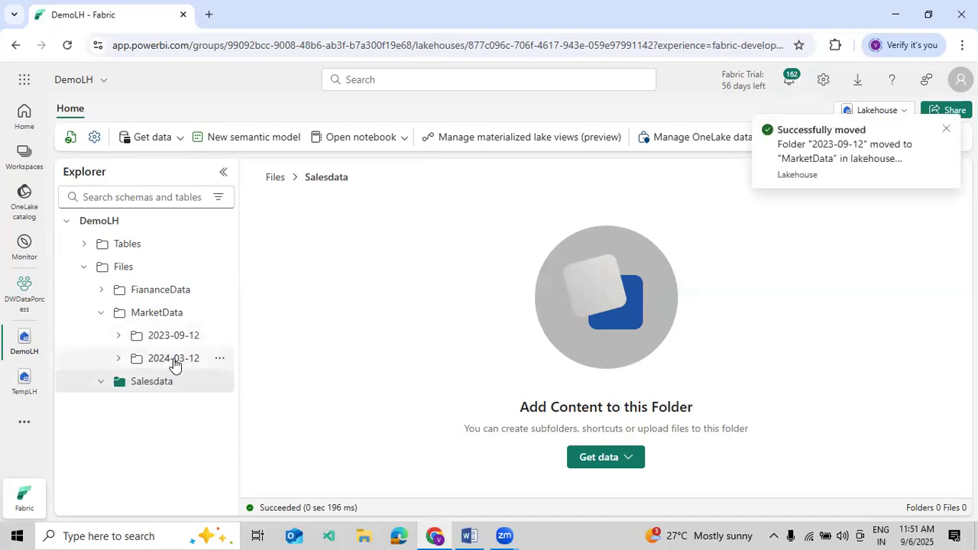
{"action": "left_click_drag", "start_coordinate": [174, 362], "coordinate": [161, 295]}
{"action": "left_click_drag", "start_coordinate": [164, 338], "coordinate": [158, 297]}
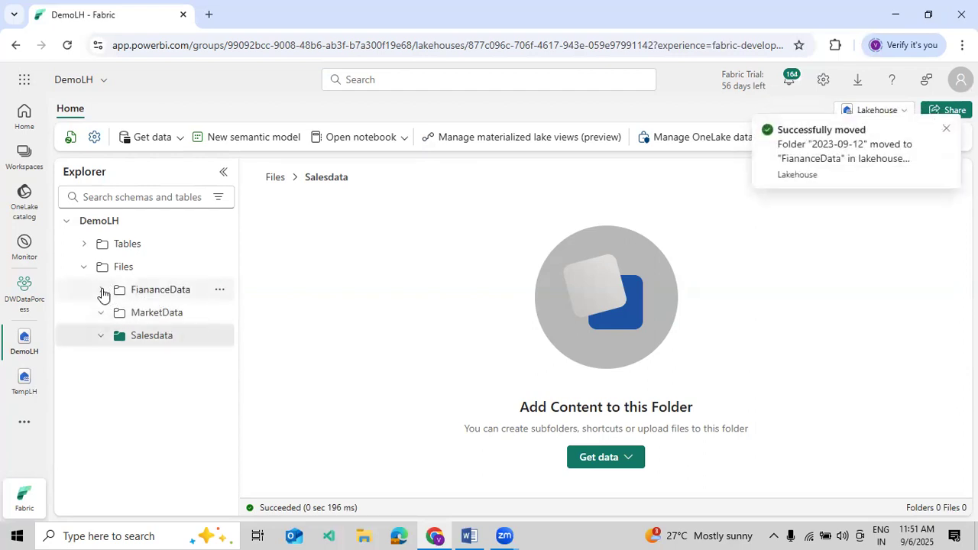
{"action": "left_click", "coordinate": [102, 295]}
{"action": "left_click", "coordinate": [183, 293]}
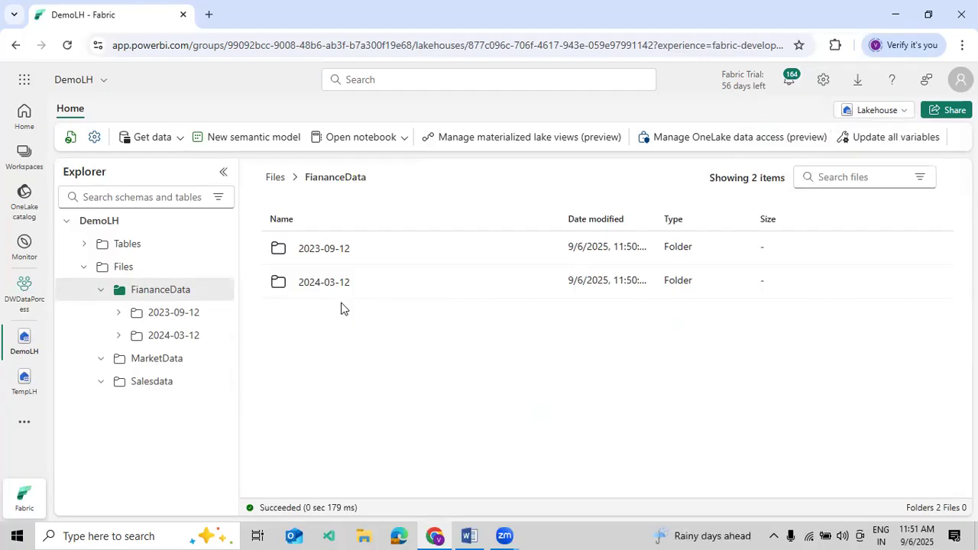
Delete the 2024-03-12 and 2023-09-12 subfolders from FiananceData.
{"action": "right_click", "coordinate": [543, 281]}
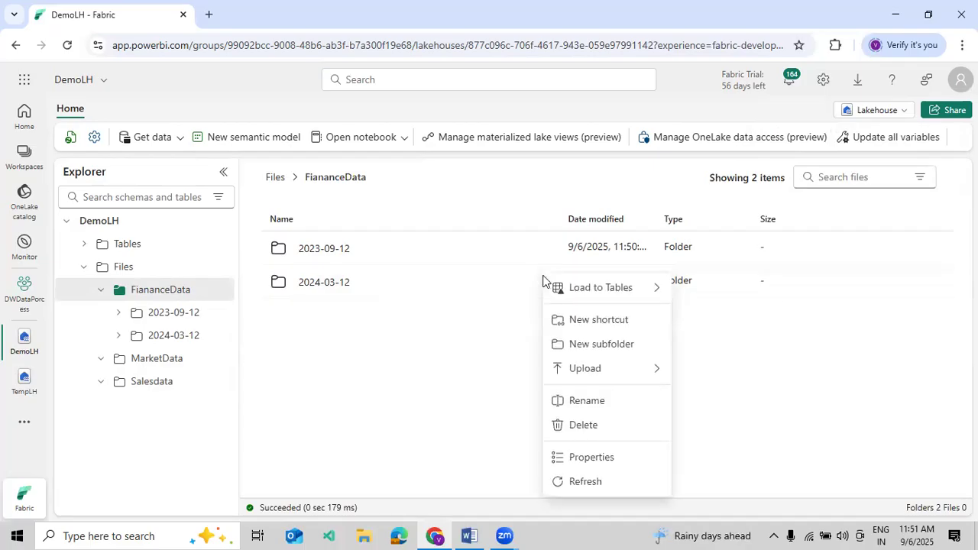
{"action": "left_click", "coordinate": [573, 430]}
{"action": "left_click", "coordinate": [506, 359]}
{"action": "left_click", "coordinate": [543, 248]}
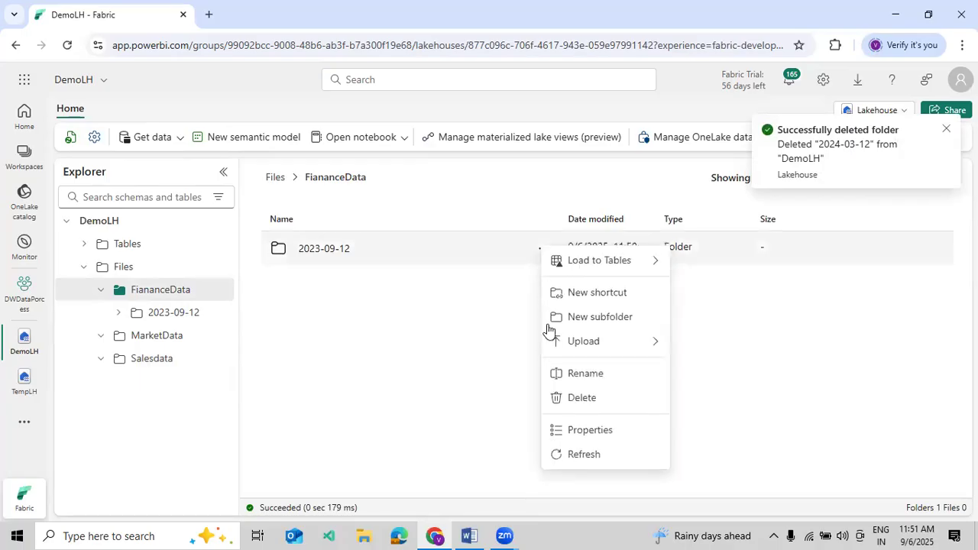
{"action": "left_click", "coordinate": [557, 399]}
{"action": "left_click", "coordinate": [479, 365]}
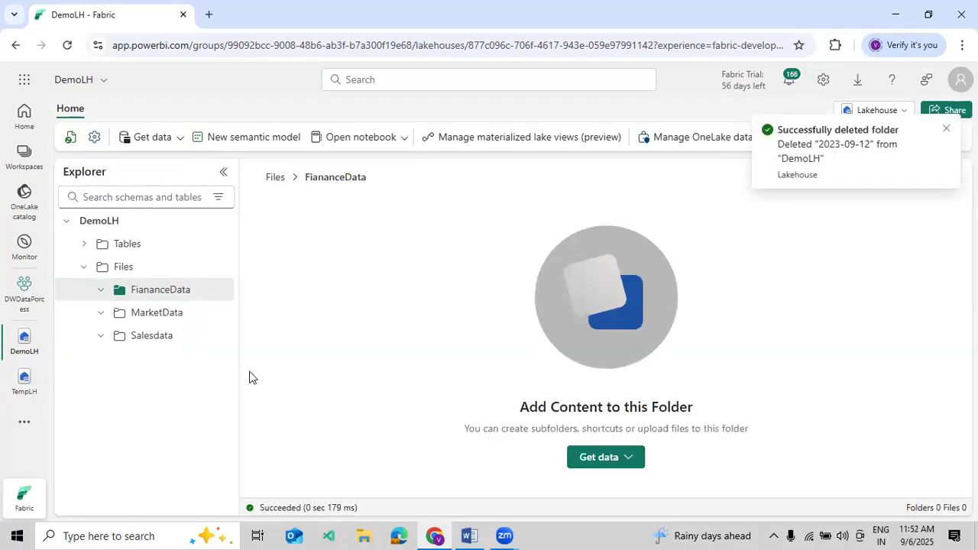
Upload the Emp and Emp_Market CSV files from the local CSV Data folder into Salesdata and close the upload pane.
{"action": "left_click", "coordinate": [164, 345]}
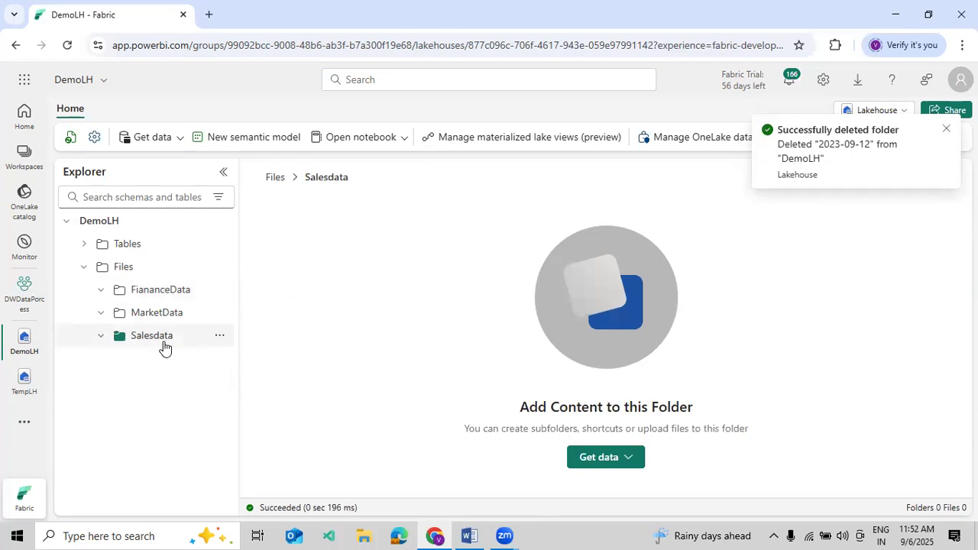
{"action": "left_click", "coordinate": [221, 337]}
{"action": "mouse_move", "coordinate": [301, 201]}
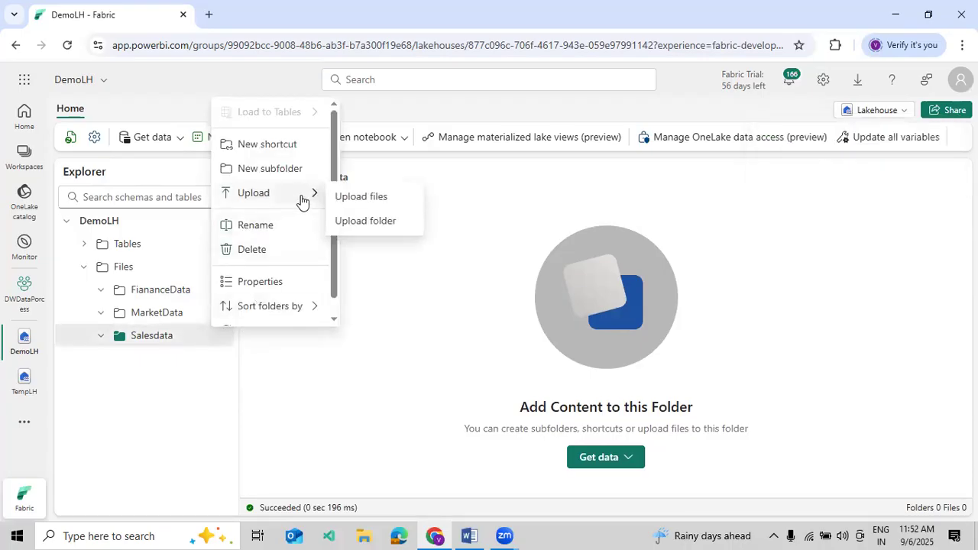
{"action": "left_click", "coordinate": [365, 197]}
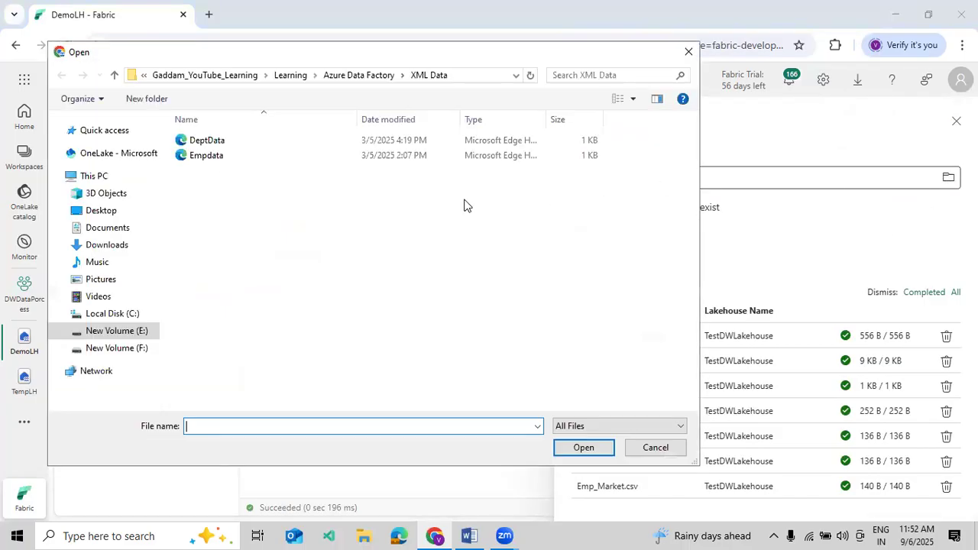
{"action": "left_click", "coordinate": [357, 75]}
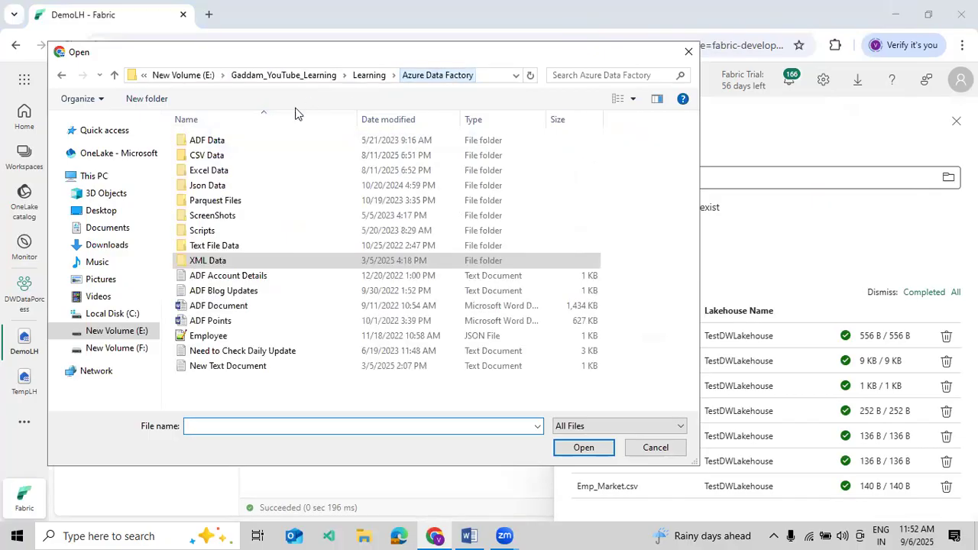
{"action": "double_click", "coordinate": [216, 157]}
{"action": "left_click", "coordinate": [222, 261]}
{"action": "left_click", "coordinate": [224, 294], "text": "ctrl"}
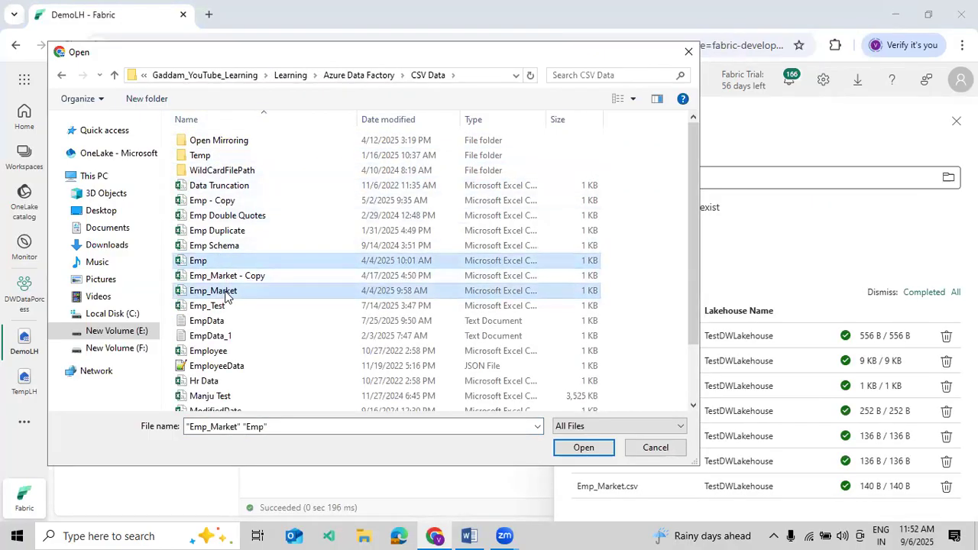
{"action": "key", "text": "Return"}
{"action": "left_click", "coordinate": [596, 242]}
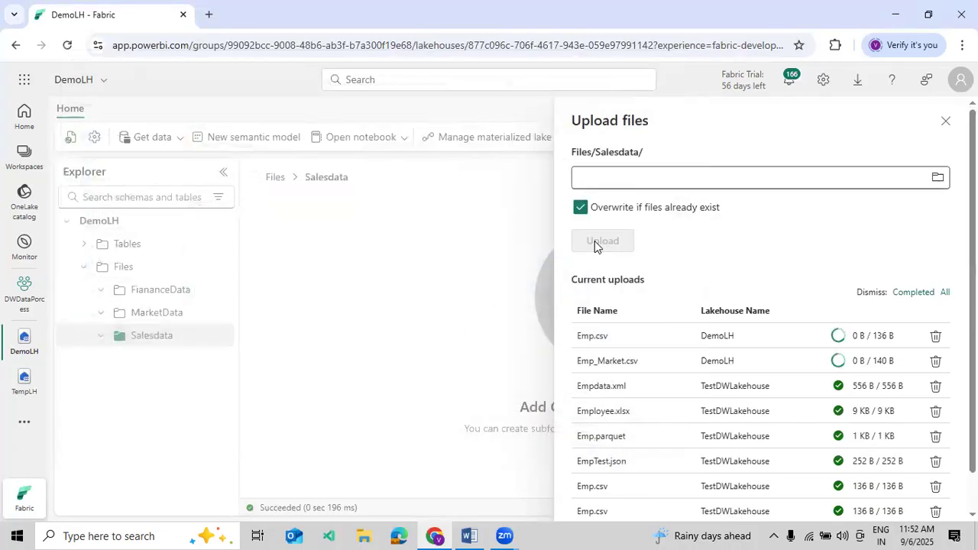
{"action": "left_click", "coordinate": [945, 122]}
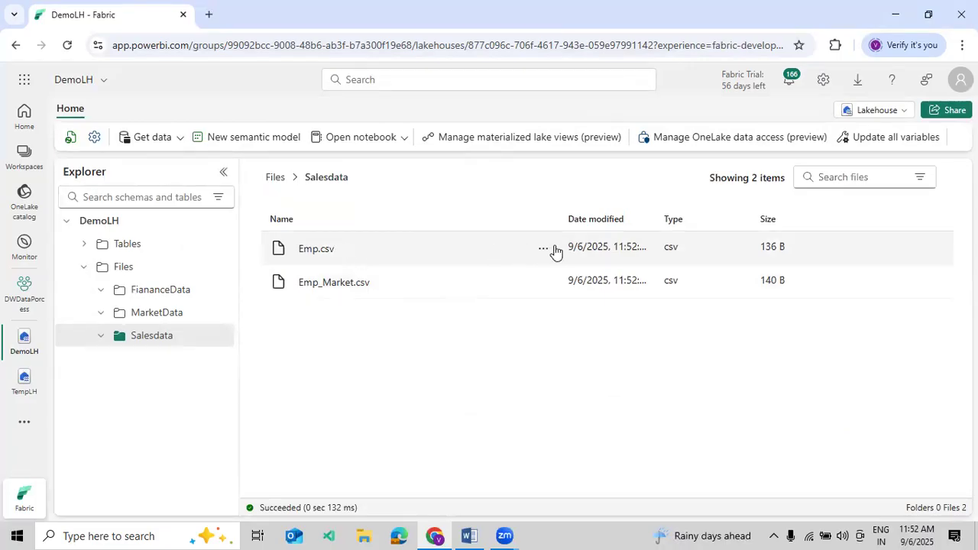
Preview Emp.csv in Salesdata, examine its header columns and data rows, and return to the Salesdata folder.
{"action": "left_click", "coordinate": [543, 248]}
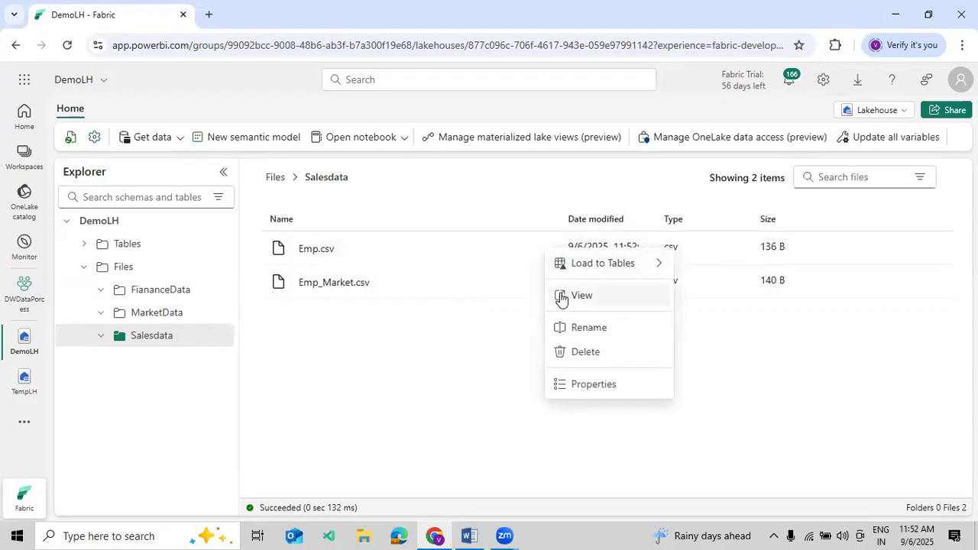
{"action": "left_click", "coordinate": [339, 250]}
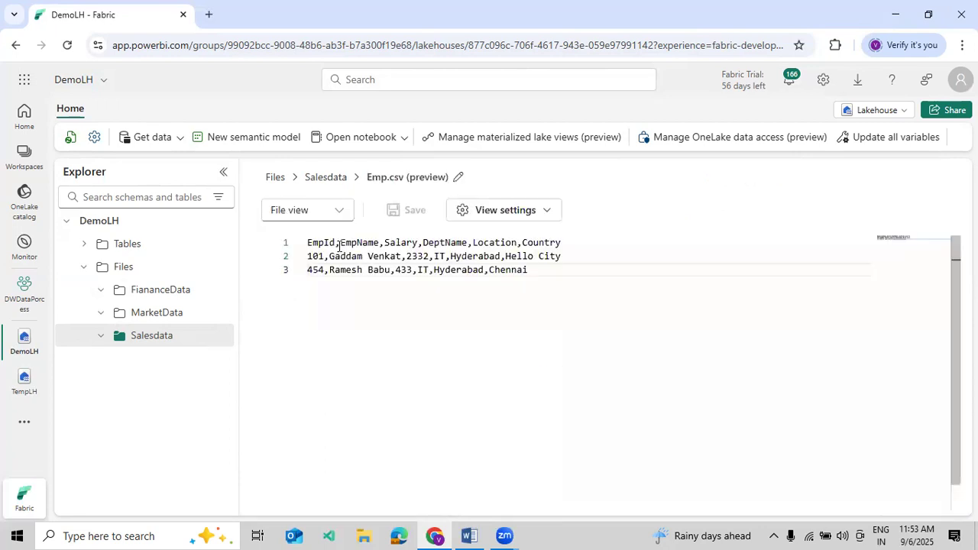
{"action": "left_click_drag", "start_coordinate": [312, 241], "coordinate": [324, 241]}
{"action": "left_click", "coordinate": [349, 241]}
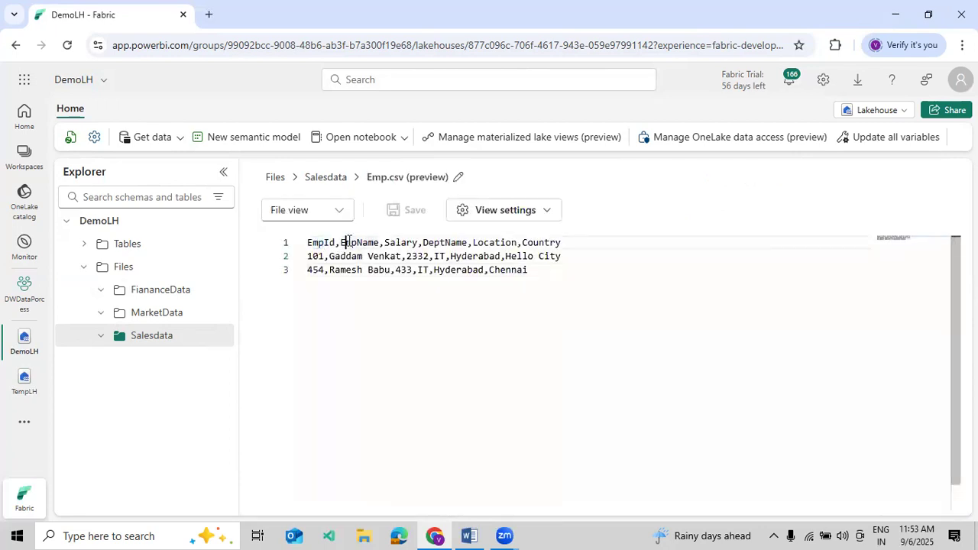
{"action": "left_click", "coordinate": [395, 240]}
{"action": "left_click", "coordinate": [441, 243]}
{"action": "left_click", "coordinate": [484, 242]}
{"action": "left_click", "coordinate": [528, 243]}
{"action": "left_click_drag", "start_coordinate": [564, 243], "coordinate": [298, 248]}
{"action": "left_click_drag", "start_coordinate": [531, 271], "coordinate": [308, 255]}
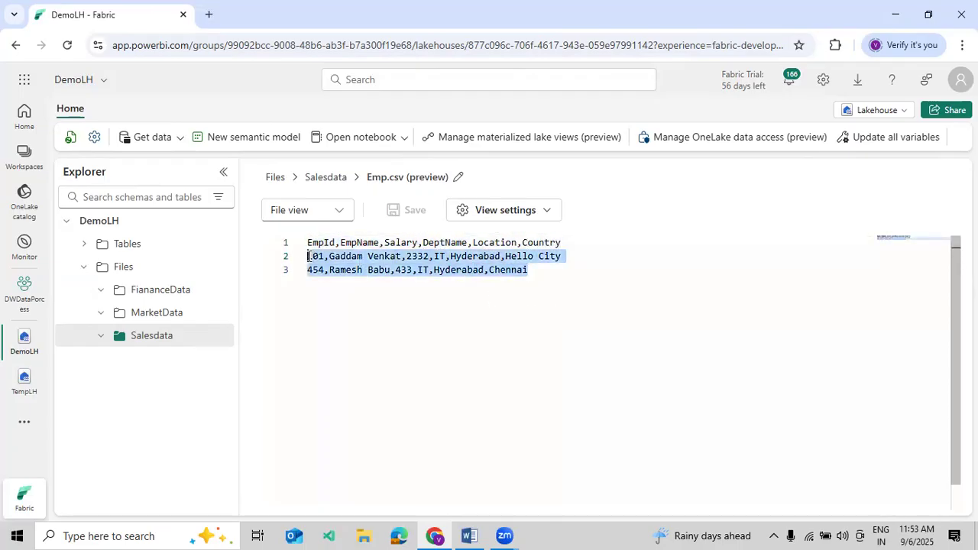
{"action": "left_click", "coordinate": [391, 269]}
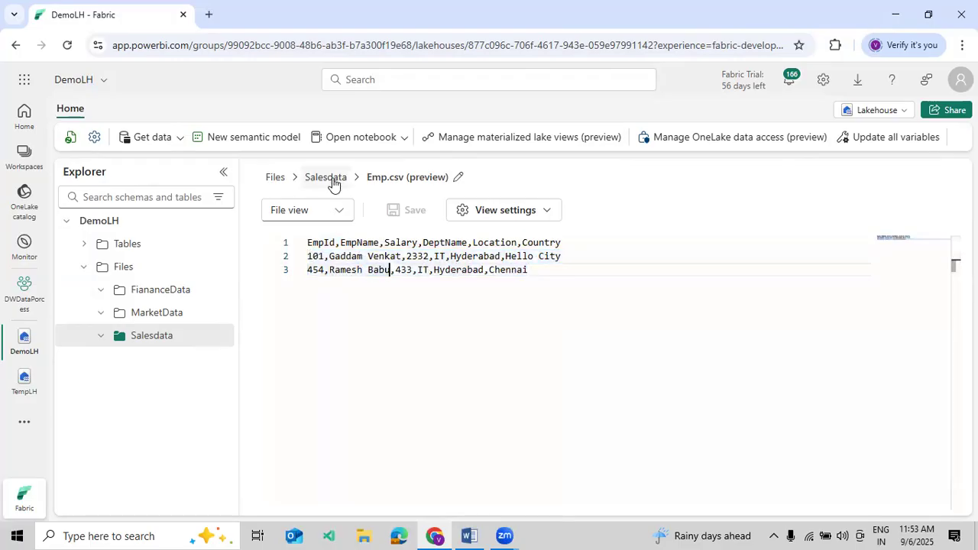
{"action": "left_click", "coordinate": [334, 182]}
Rename Emp.csv in the Salesdata folder as EmpInformation.csv.
{"action": "left_click", "coordinate": [547, 249]}
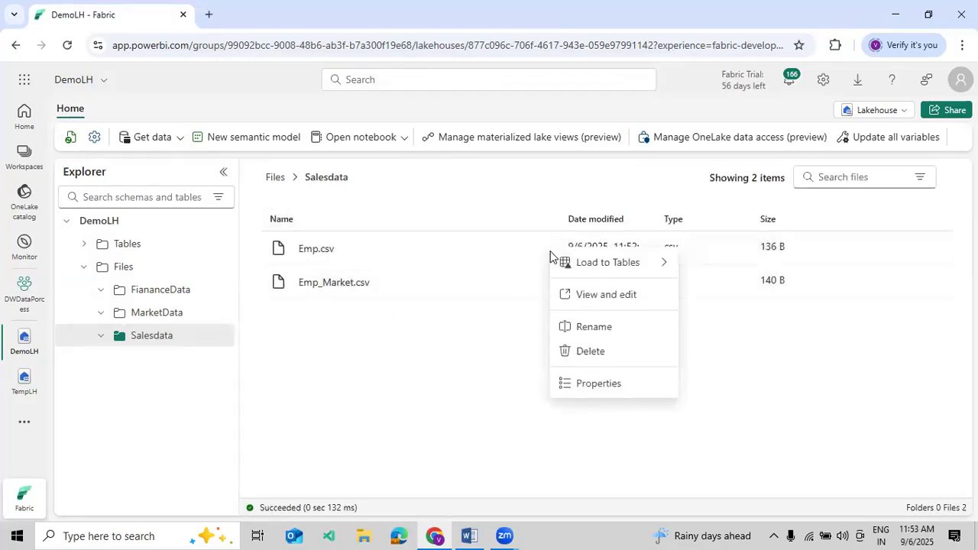
{"action": "left_click", "coordinate": [578, 330]}
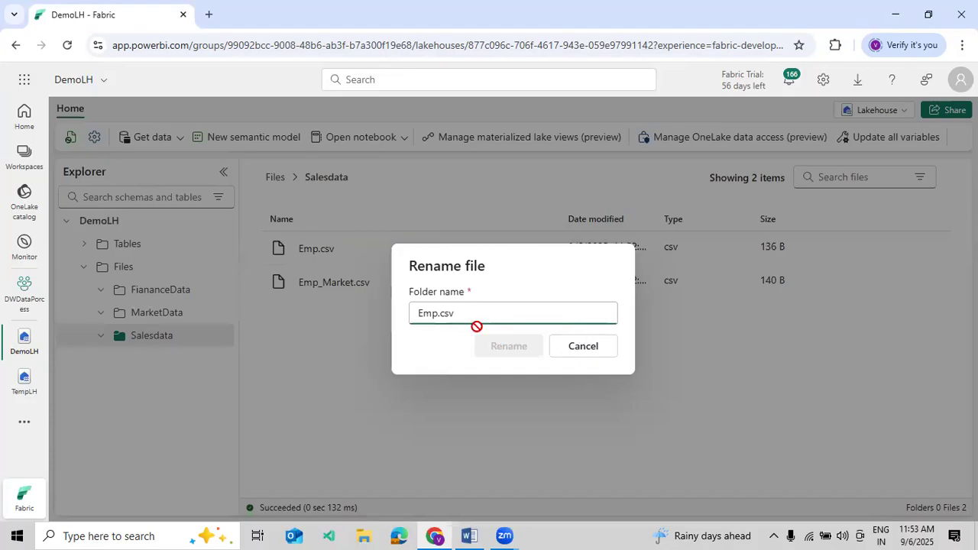
{"action": "left_click", "coordinate": [440, 312]}
{"action": "type", "text": "Information"}
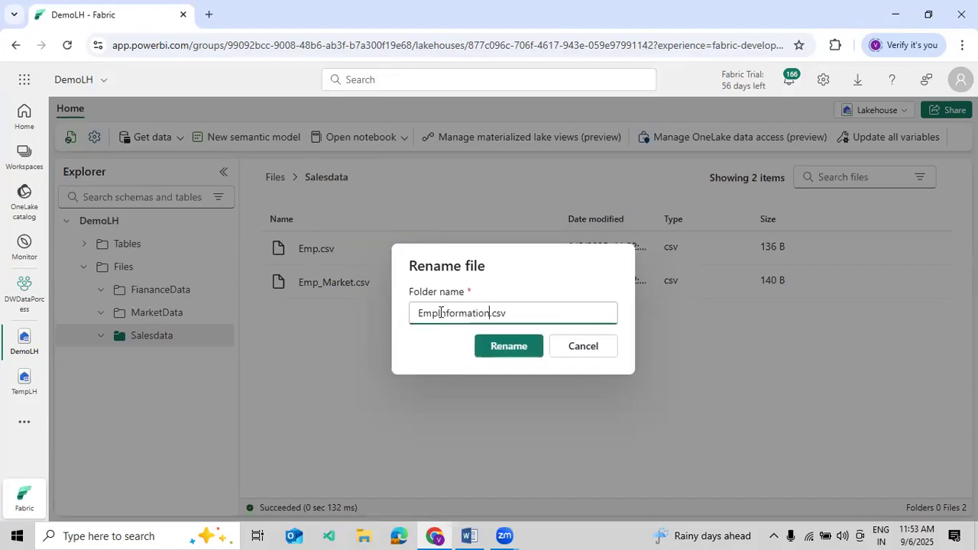
{"action": "left_click", "coordinate": [527, 353]}
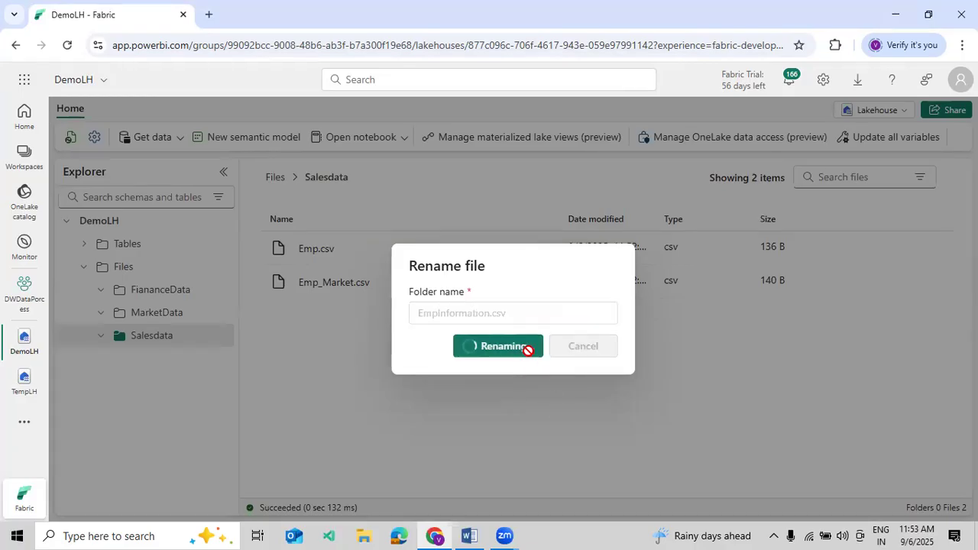
Delete EmpInformation.csv from the Salesdata folder and dismiss the notification.
{"action": "left_click", "coordinate": [546, 248]}
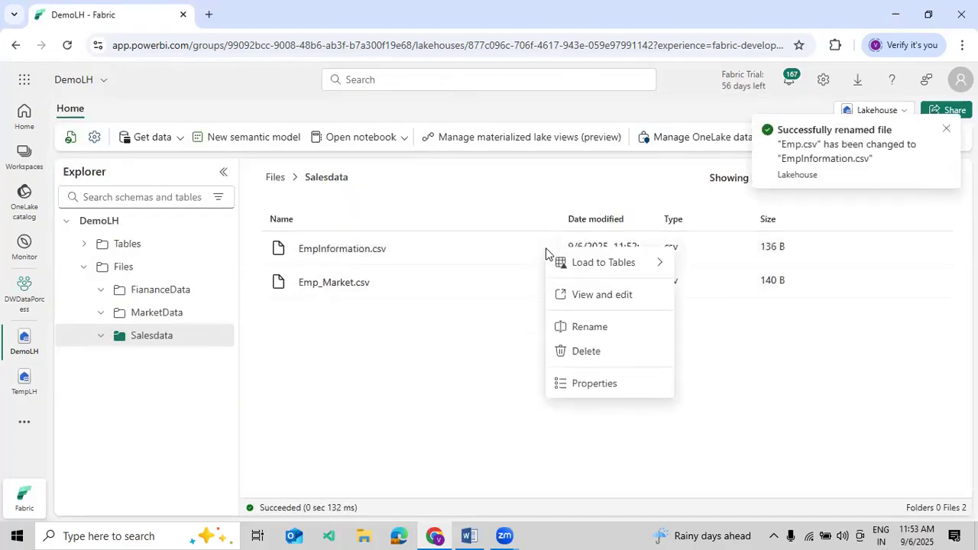
{"action": "left_click", "coordinate": [582, 353]}
{"action": "left_click", "coordinate": [507, 350]}
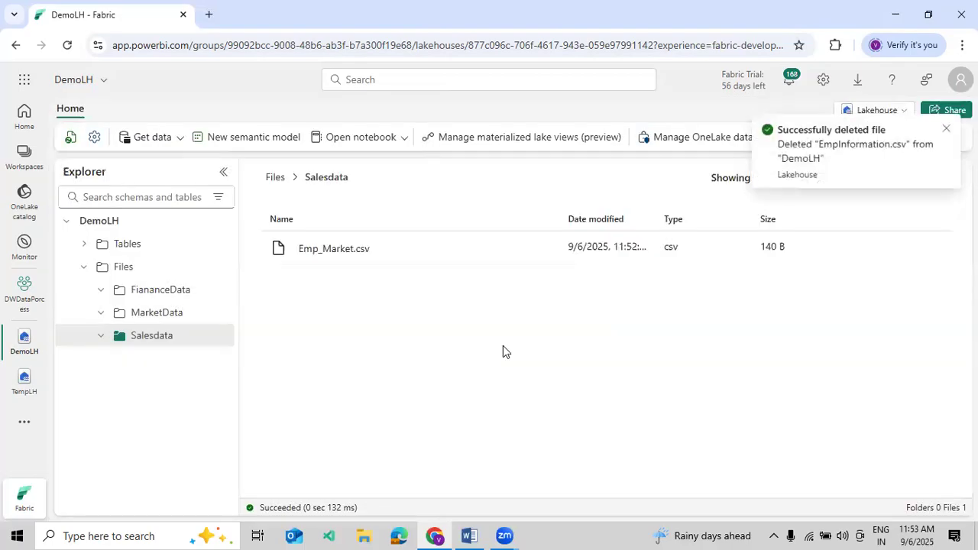
{"action": "left_click", "coordinate": [946, 132]}
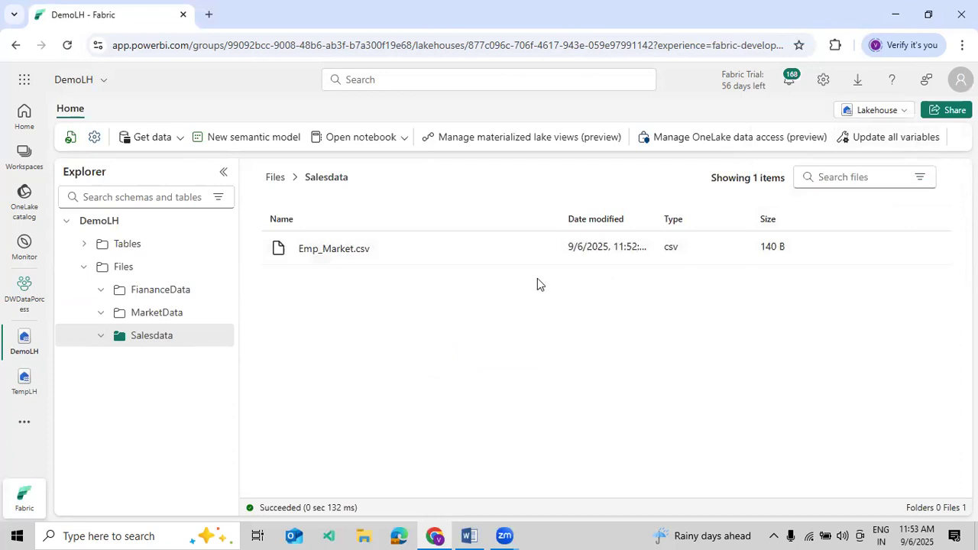
Choose the local Emp_Market file for upload into Salesdata with overwriting of existing files turned off.
{"action": "left_click", "coordinate": [217, 334]}
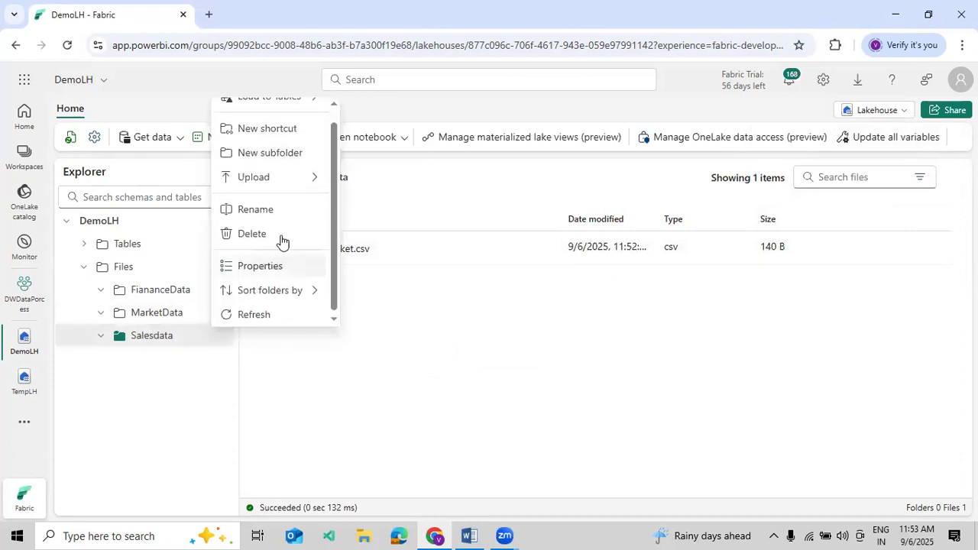
{"action": "mouse_move", "coordinate": [314, 183]}
{"action": "left_click", "coordinate": [372, 181]}
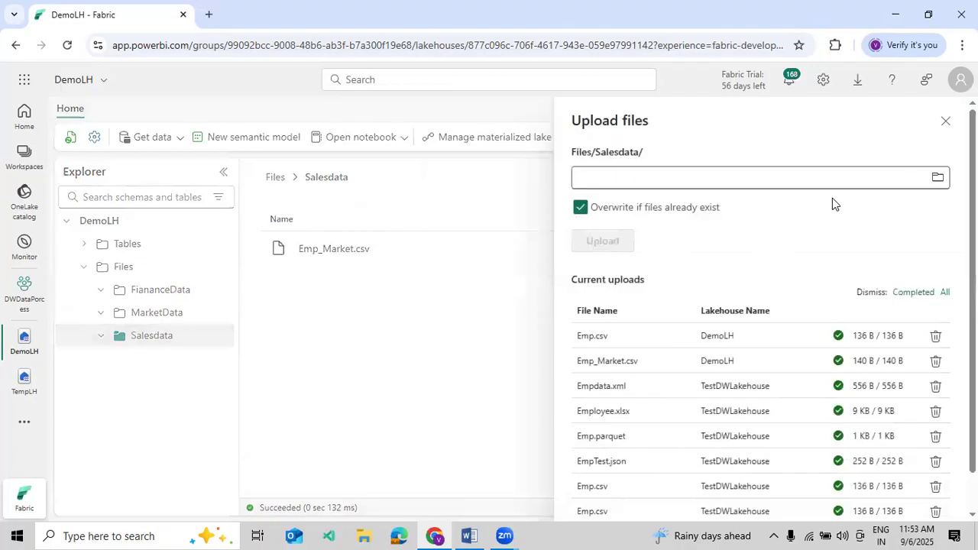
{"action": "left_click", "coordinate": [939, 177]}
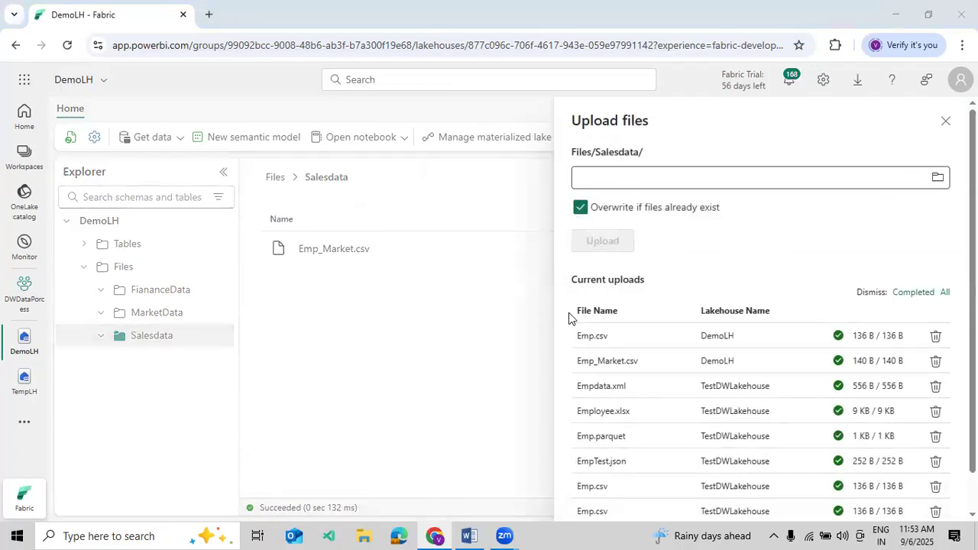
{"action": "left_click", "coordinate": [246, 290]}
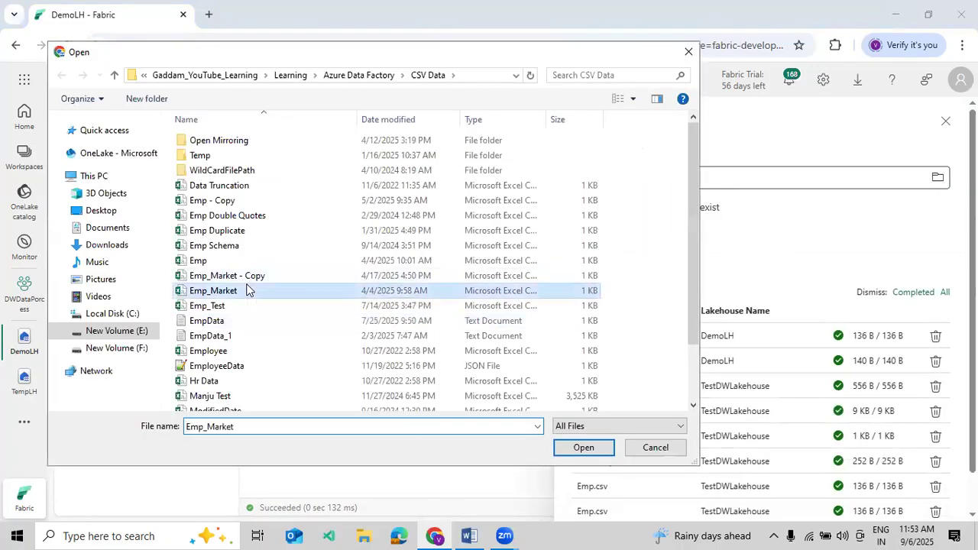
{"action": "double_click", "coordinate": [245, 291]}
{"action": "left_click", "coordinate": [606, 211]}
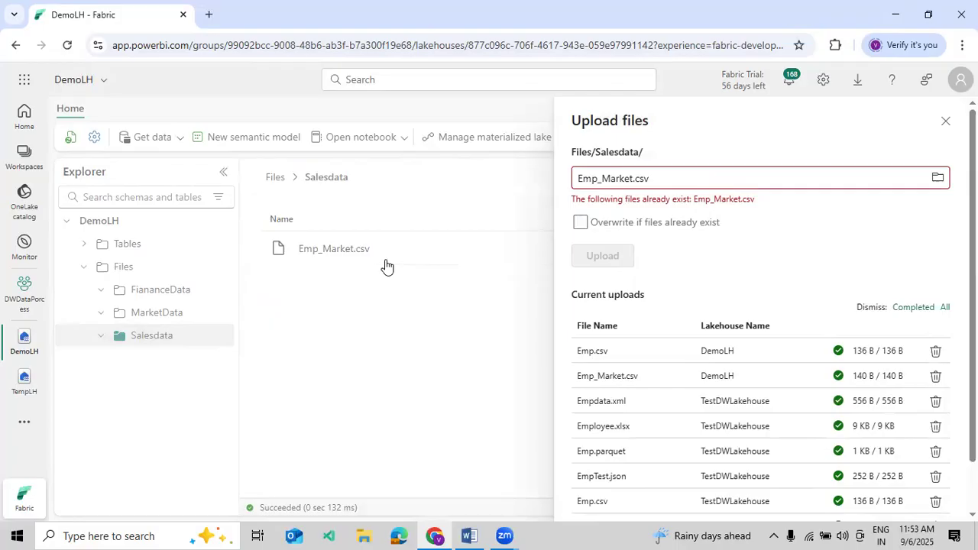
{"action": "left_click", "coordinate": [590, 184]}
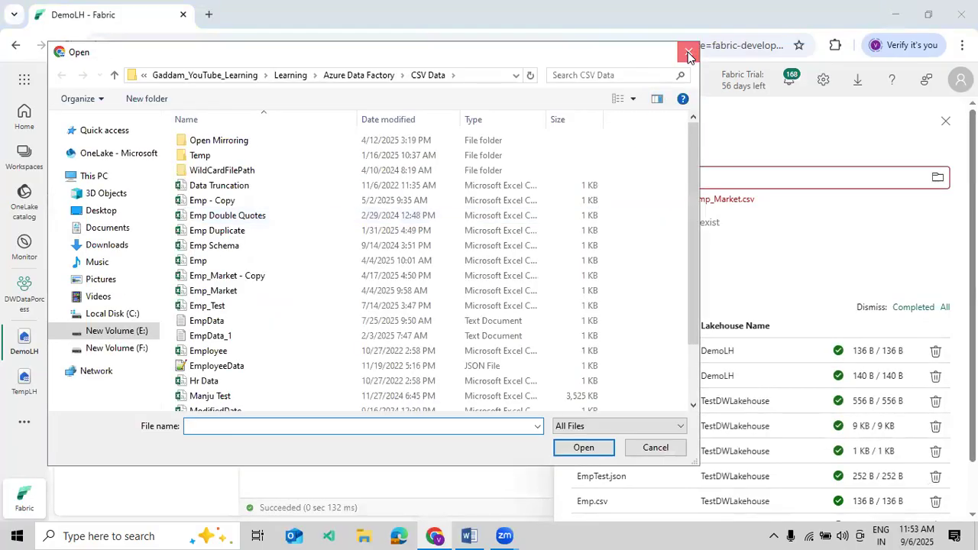
{"action": "left_click", "coordinate": [688, 51]}
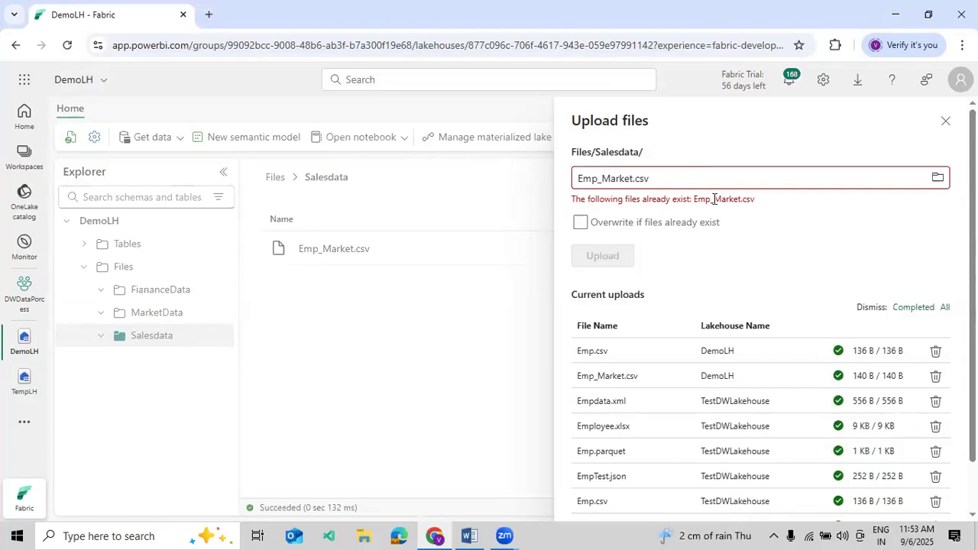
Enable overwriting of existing files, upload Emp_Market.csv into Salesdata and close the upload pane.
{"action": "left_click", "coordinate": [582, 223]}
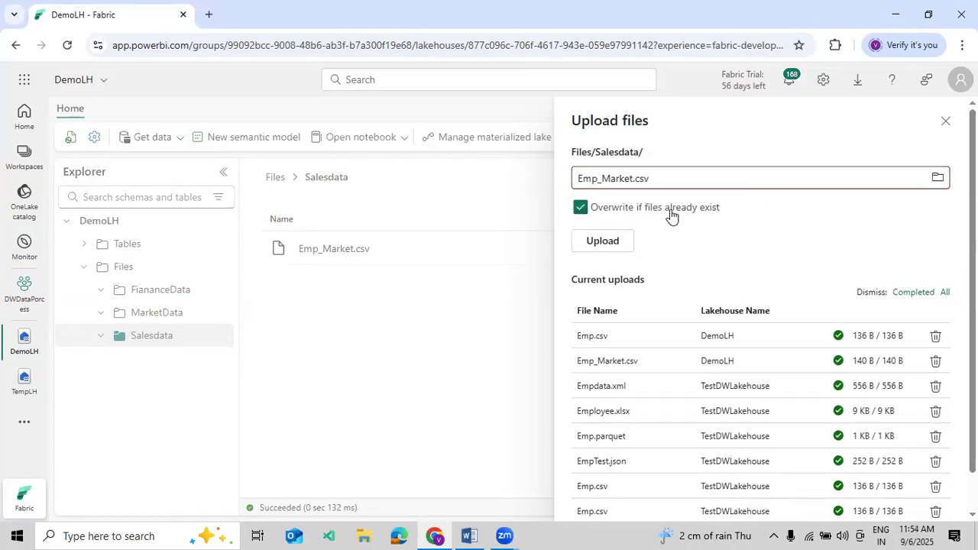
{"action": "left_click", "coordinate": [623, 242]}
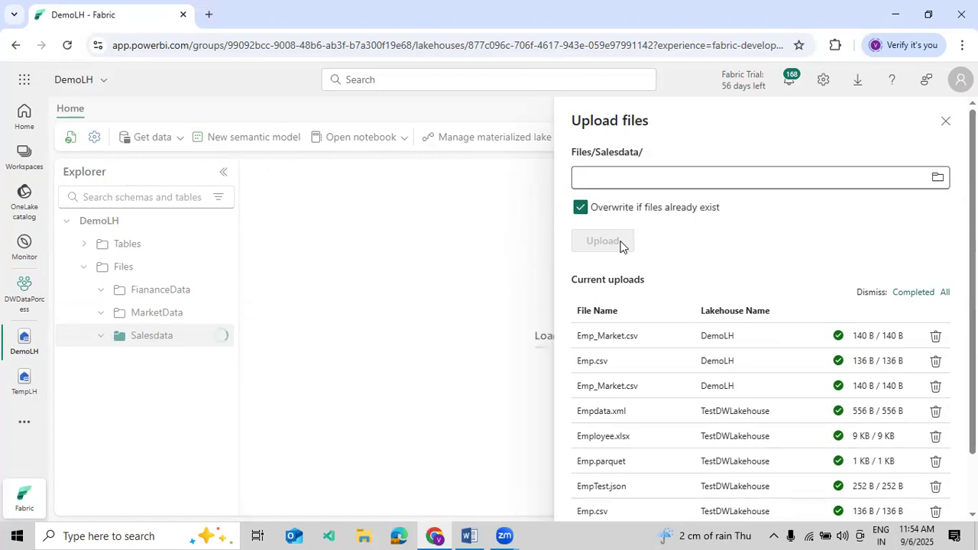
{"action": "left_click", "coordinate": [945, 120]}
Upload the Emp CSV file from the local CSV Data folder into Salesdata again and close the upload pane.
{"action": "left_click", "coordinate": [220, 337]}
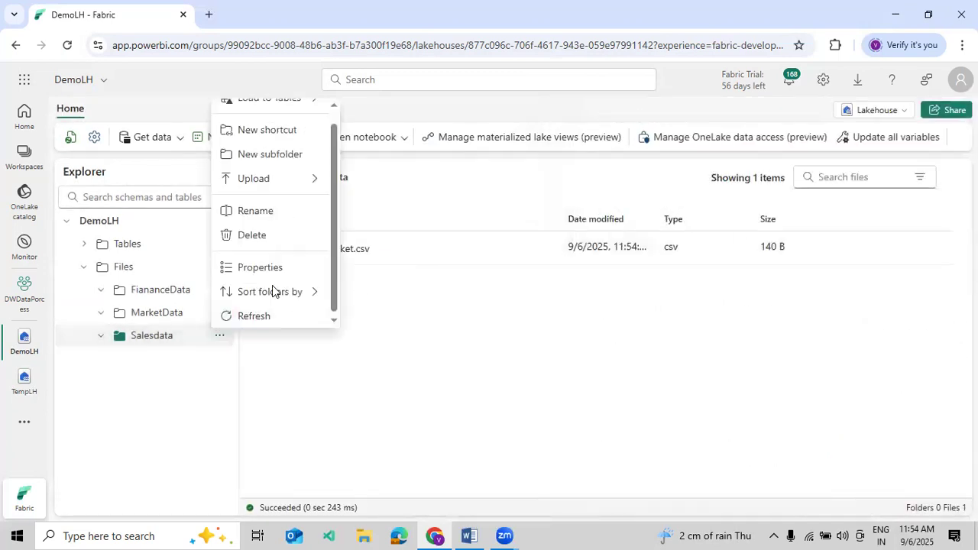
{"action": "mouse_move", "coordinate": [312, 176]}
{"action": "left_click", "coordinate": [350, 181]}
{"action": "left_click", "coordinate": [938, 178]}
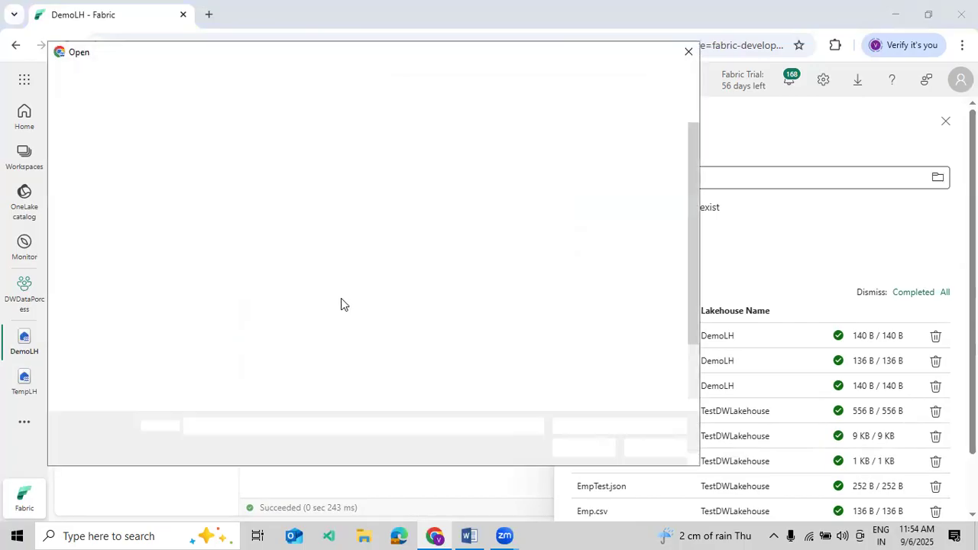
{"action": "double_click", "coordinate": [246, 263]}
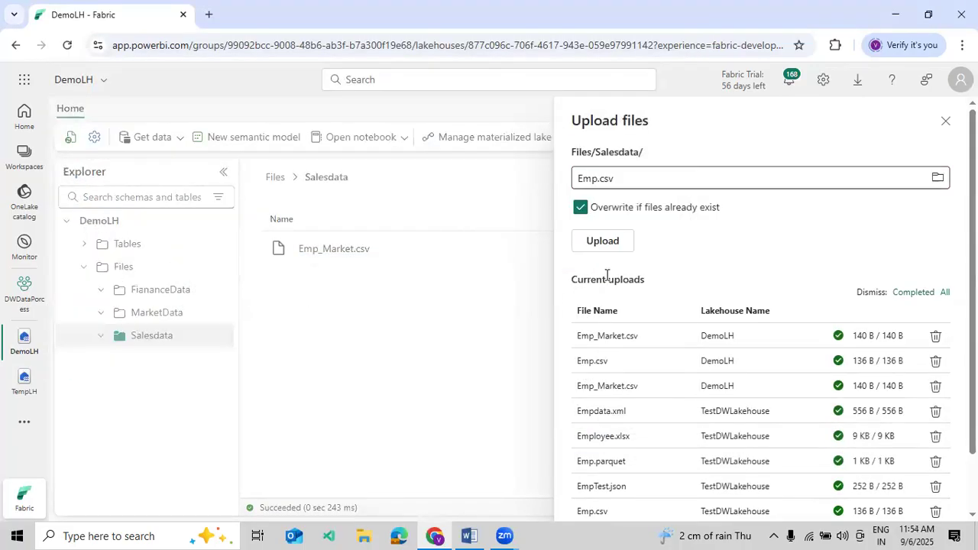
{"action": "left_click", "coordinate": [614, 241]}
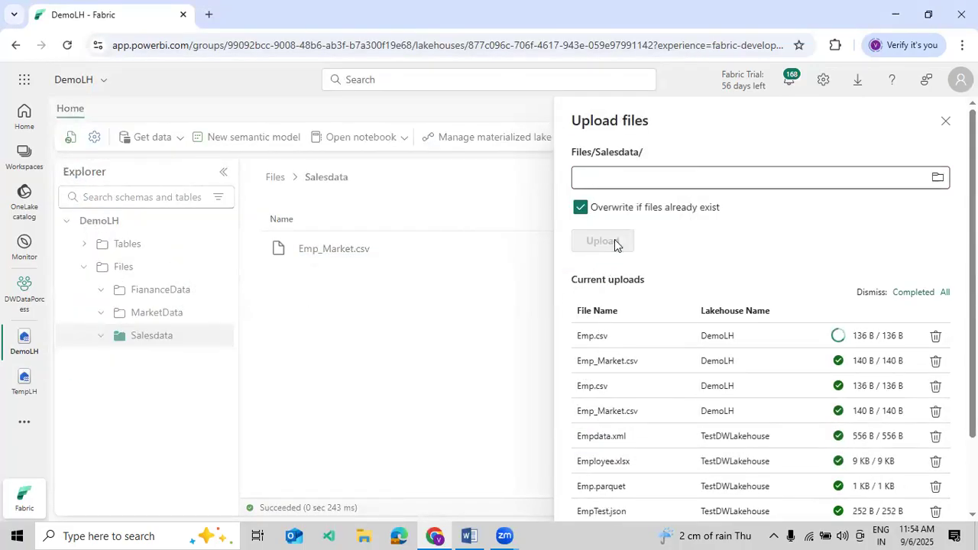
{"action": "left_click", "coordinate": [945, 123]}
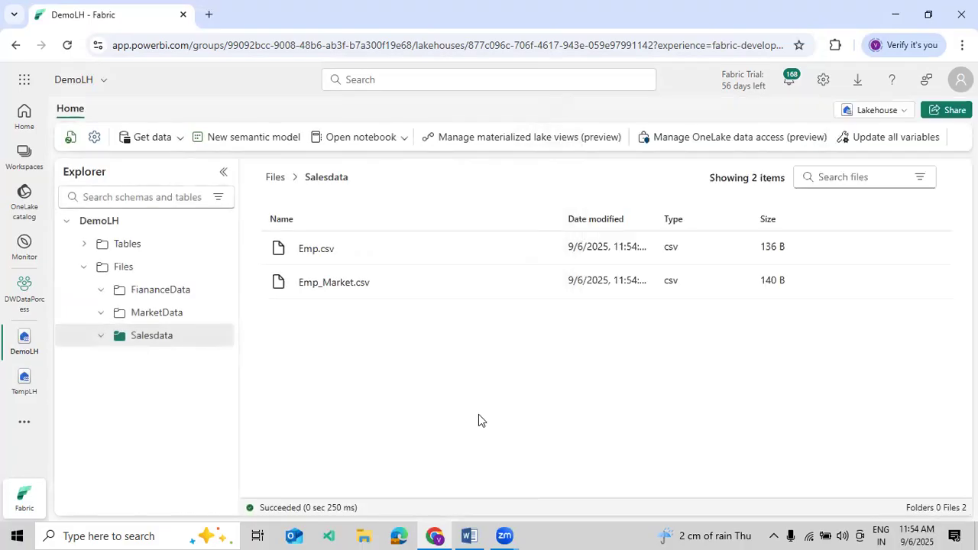
Collapse Files, expand Tables and create a new schema named DWSales under it.
{"action": "left_click", "coordinate": [83, 265]}
{"action": "left_click", "coordinate": [82, 251]}
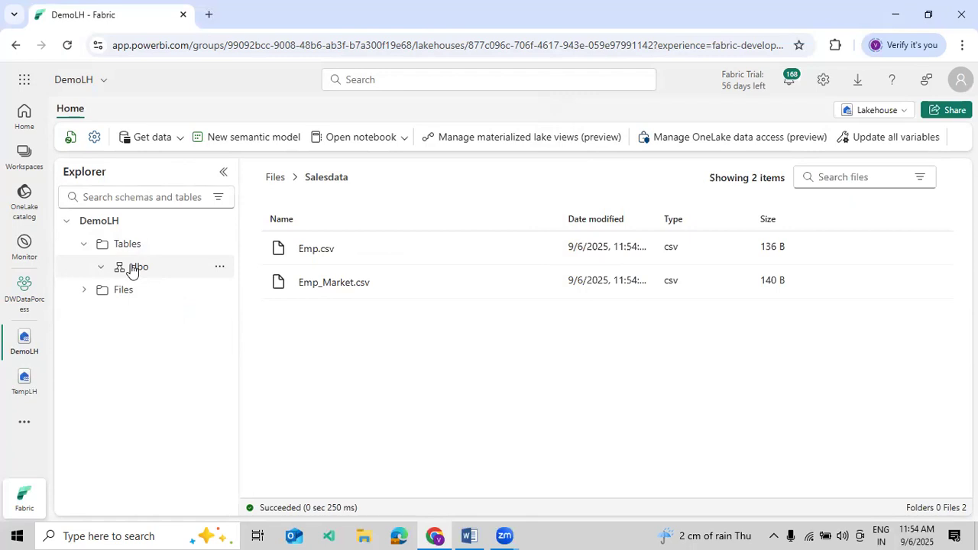
{"action": "left_click", "coordinate": [217, 249]}
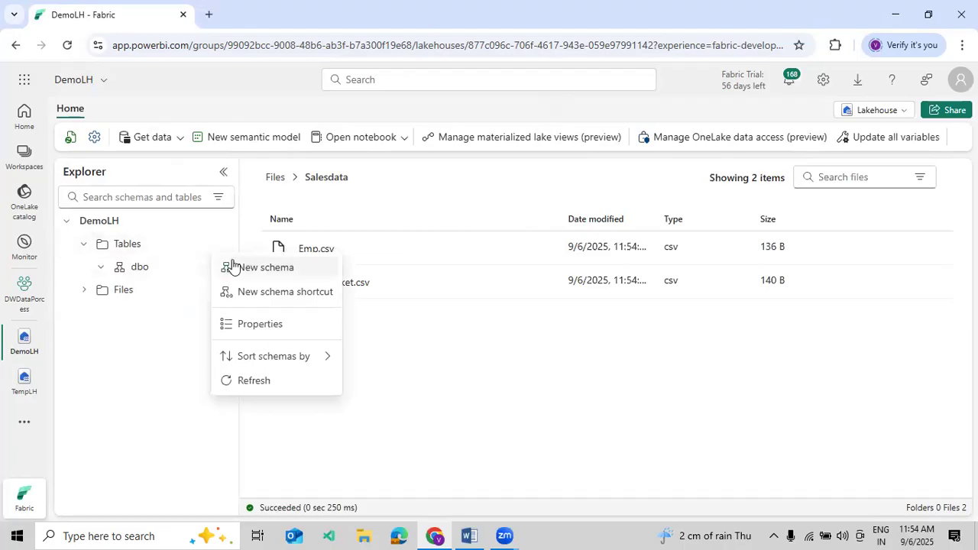
{"action": "left_click", "coordinate": [232, 267]}
{"action": "type", "text": "DW"}
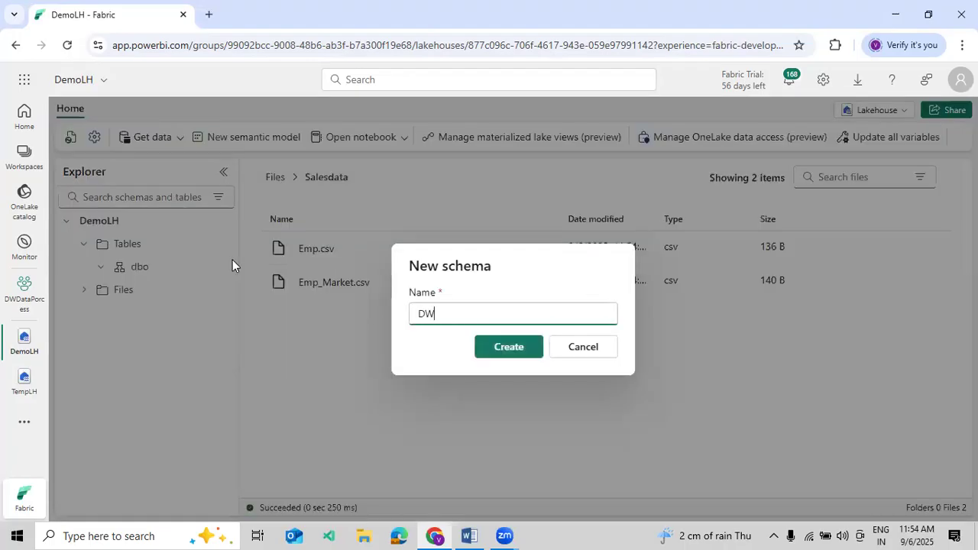
{"action": "type", "text": "Sales"}
{"action": "left_click", "coordinate": [517, 348]}
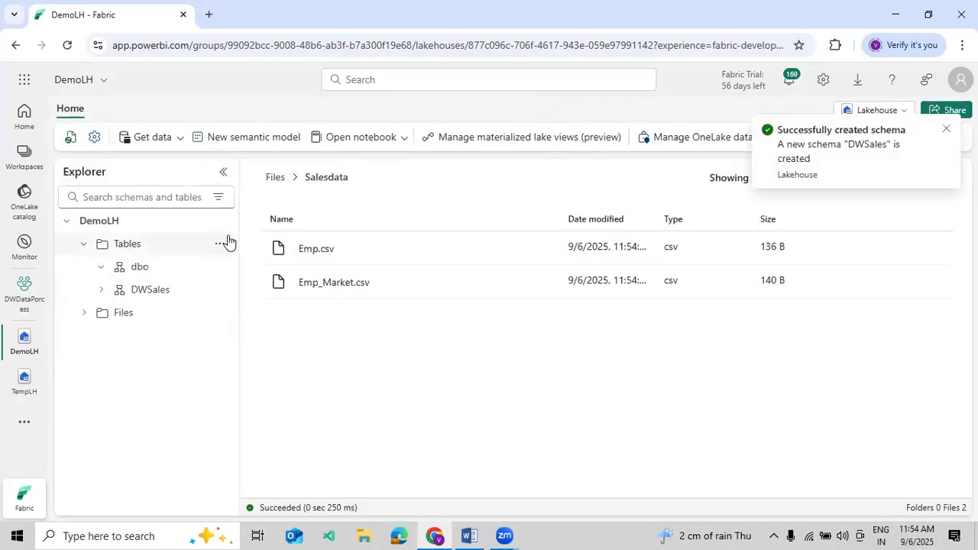
Create a new schema named FabricSalesData under Tables.
{"action": "left_click", "coordinate": [218, 243]}
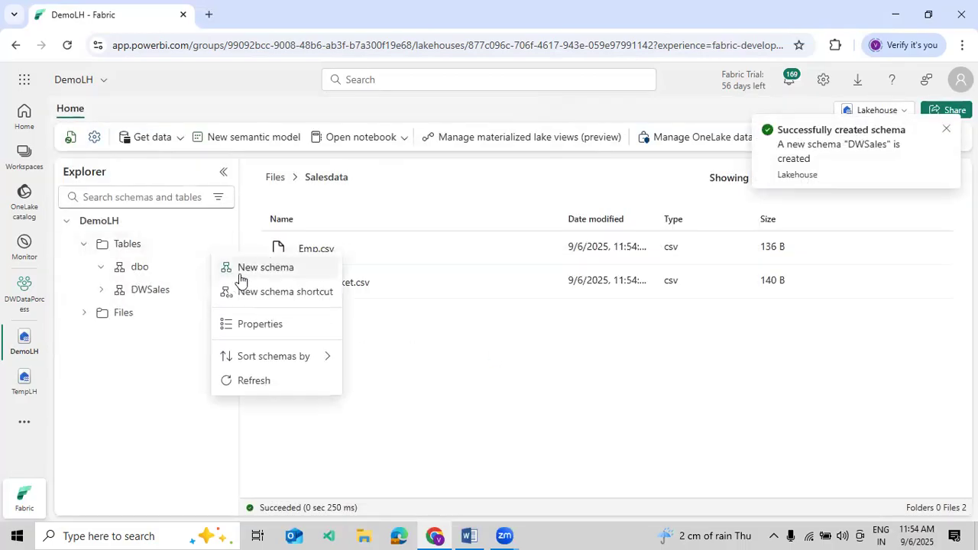
{"action": "left_click", "coordinate": [244, 266]}
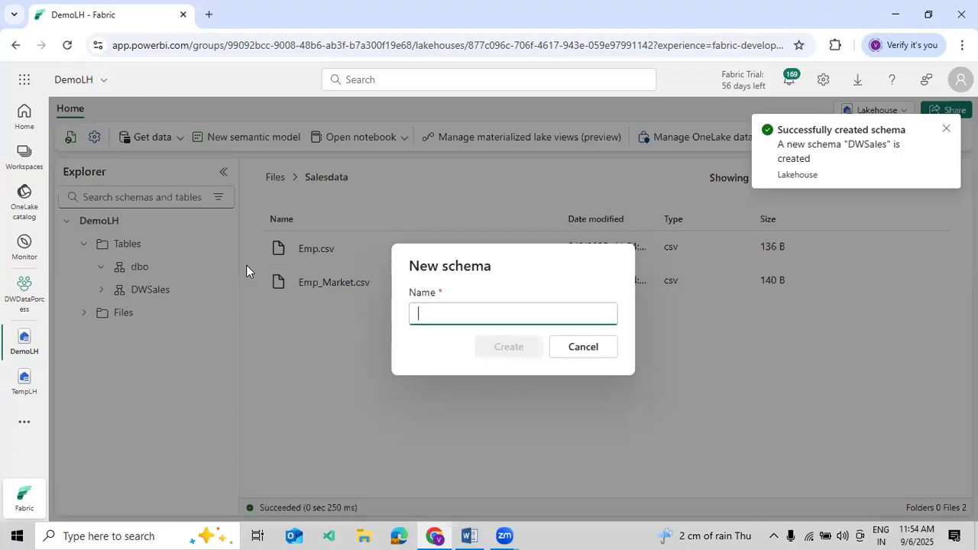
{"action": "type", "text": "F"}
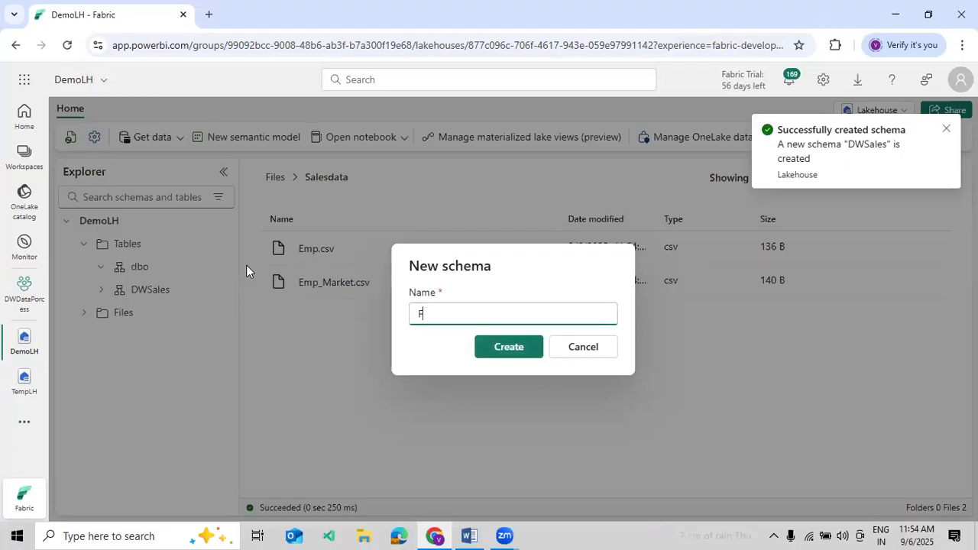
{"action": "type", "text": "abricSale"}
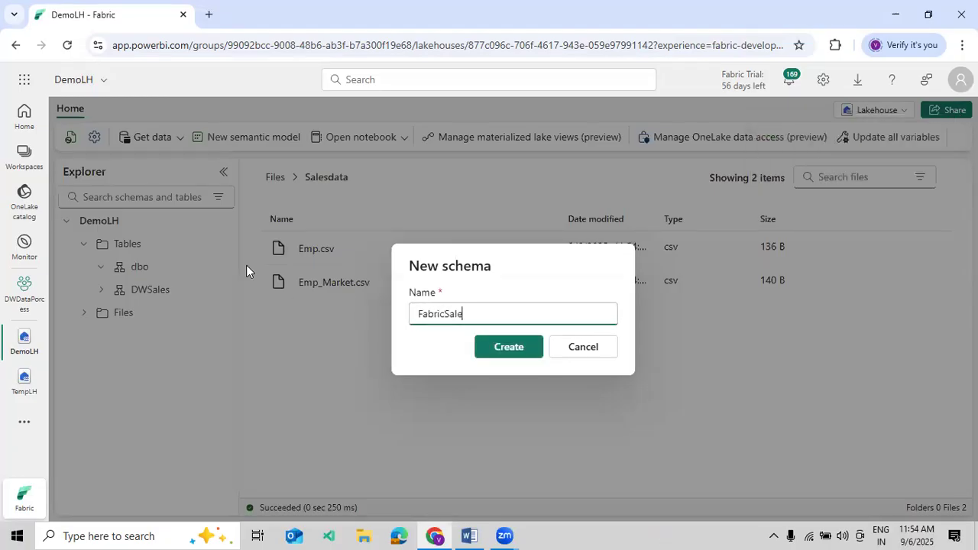
{"action": "type", "text": "sData"}
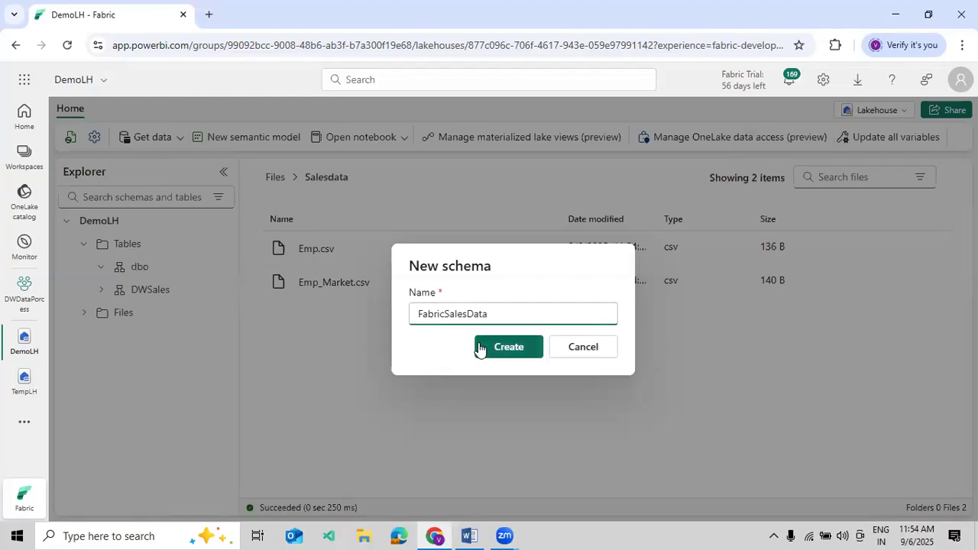
{"action": "left_click", "coordinate": [479, 346]}
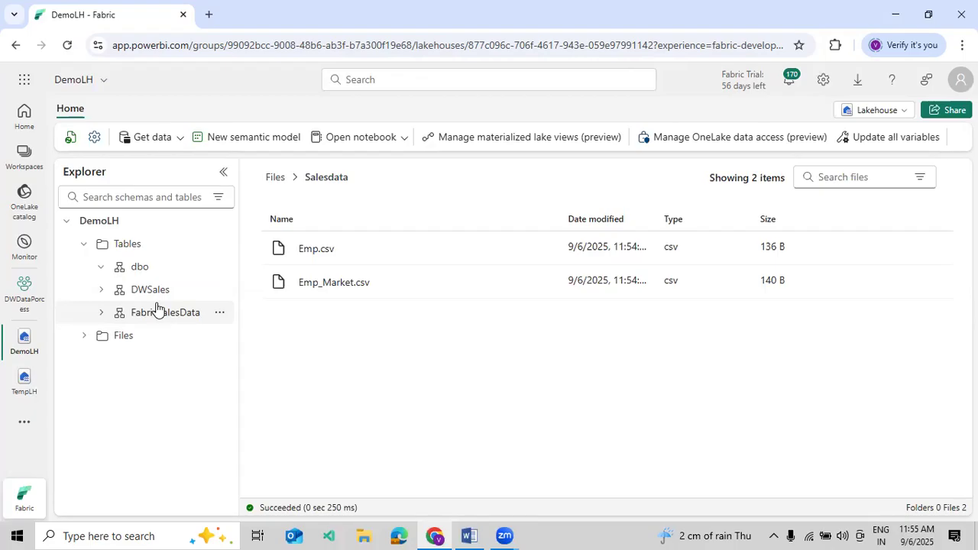
Examine the available actions and sort options for the FabricSalesData schema, the Tables node and the Files node.
{"action": "left_click", "coordinate": [219, 312]}
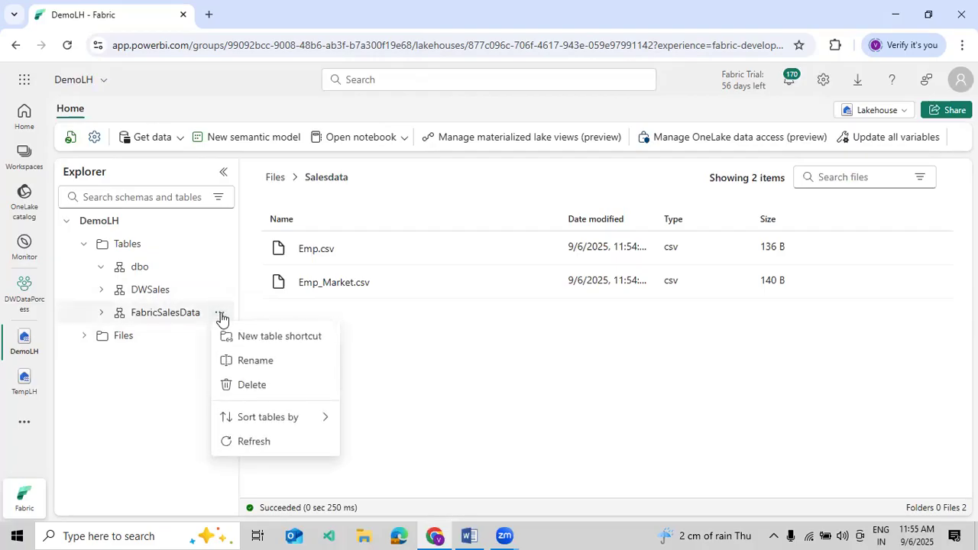
{"action": "mouse_move", "coordinate": [242, 415]}
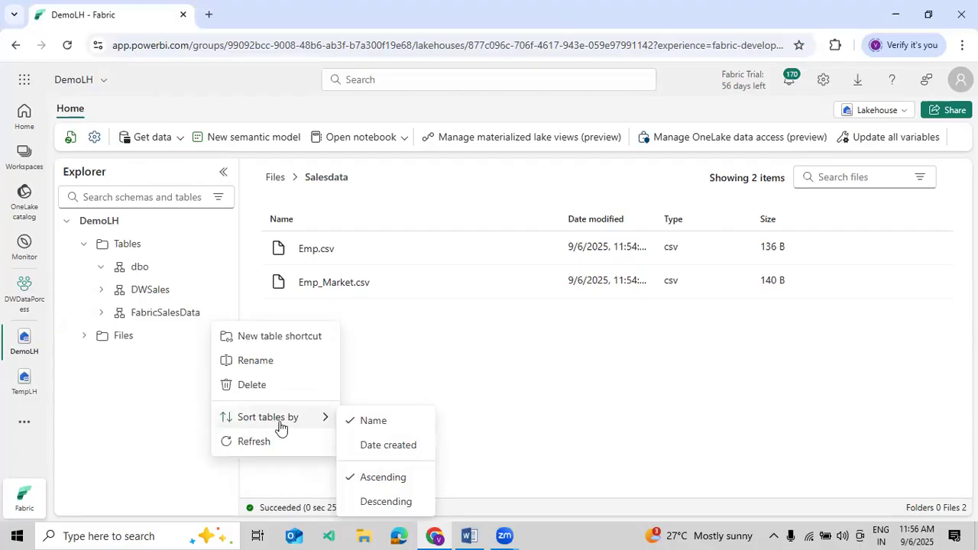
{"action": "left_click", "coordinate": [392, 369]}
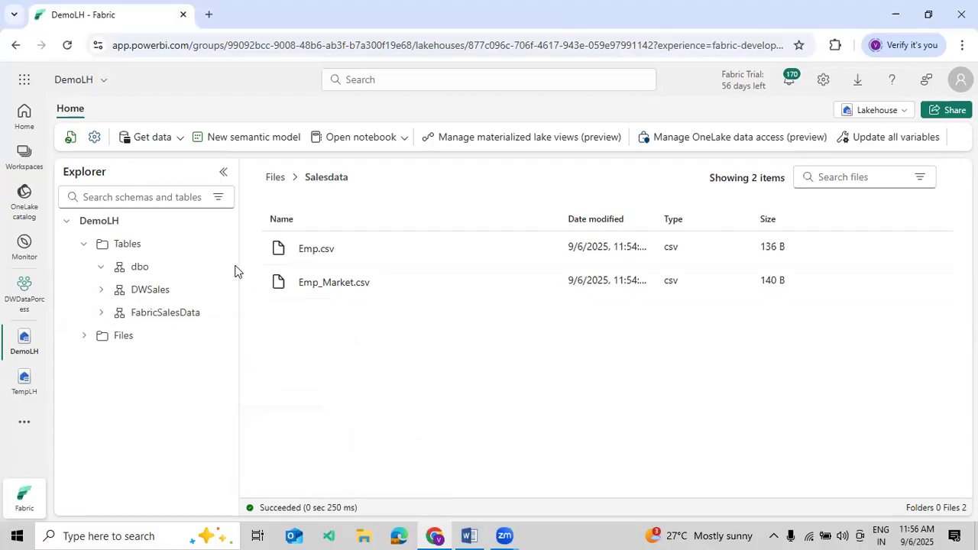
{"action": "left_click", "coordinate": [219, 244]}
{"action": "mouse_move", "coordinate": [258, 359]}
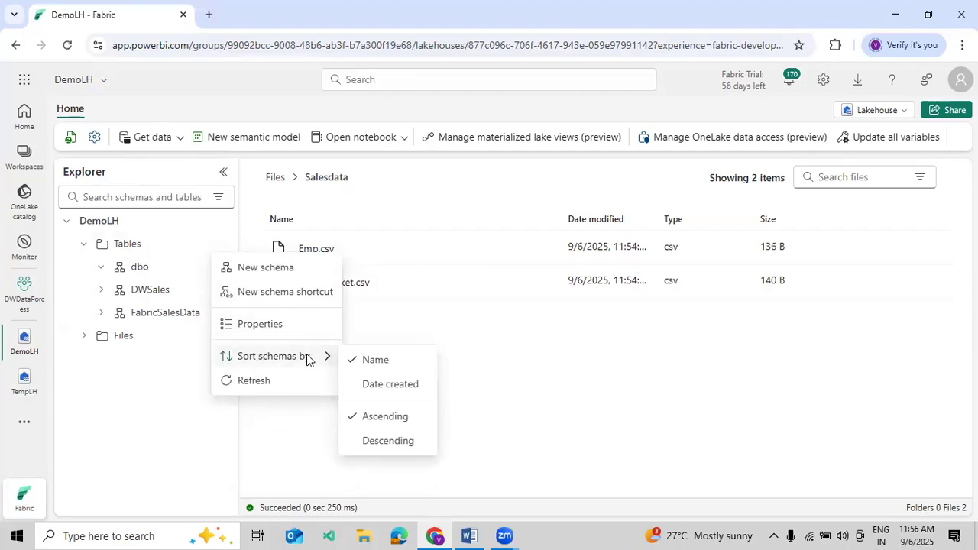
{"action": "left_click", "coordinate": [157, 416]}
{"action": "left_click", "coordinate": [220, 336]}
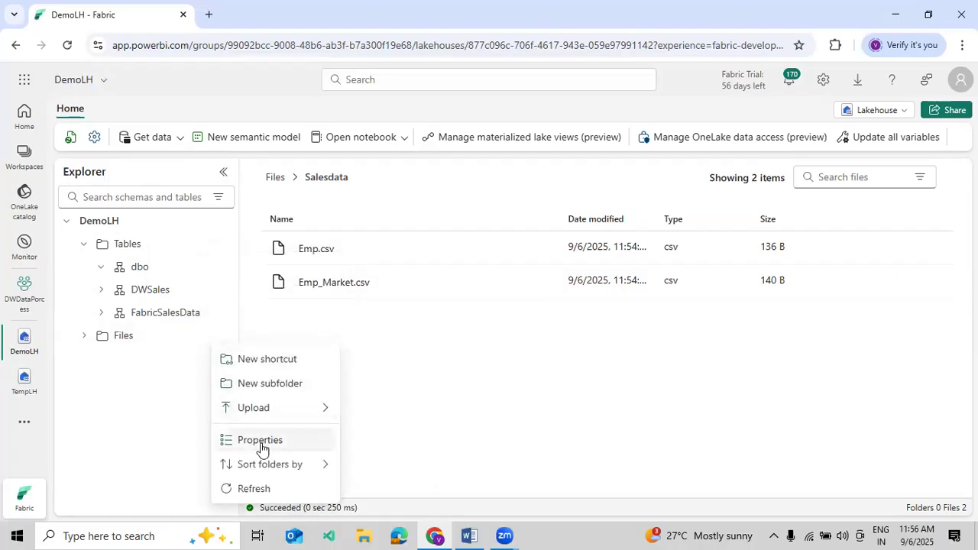
{"action": "mouse_move", "coordinate": [321, 464]}
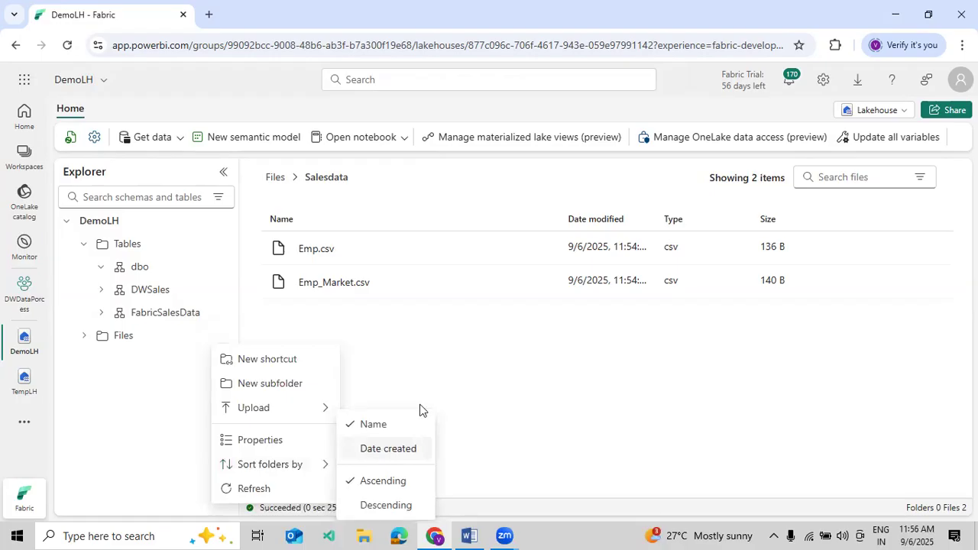
{"action": "left_click", "coordinate": [458, 348]}
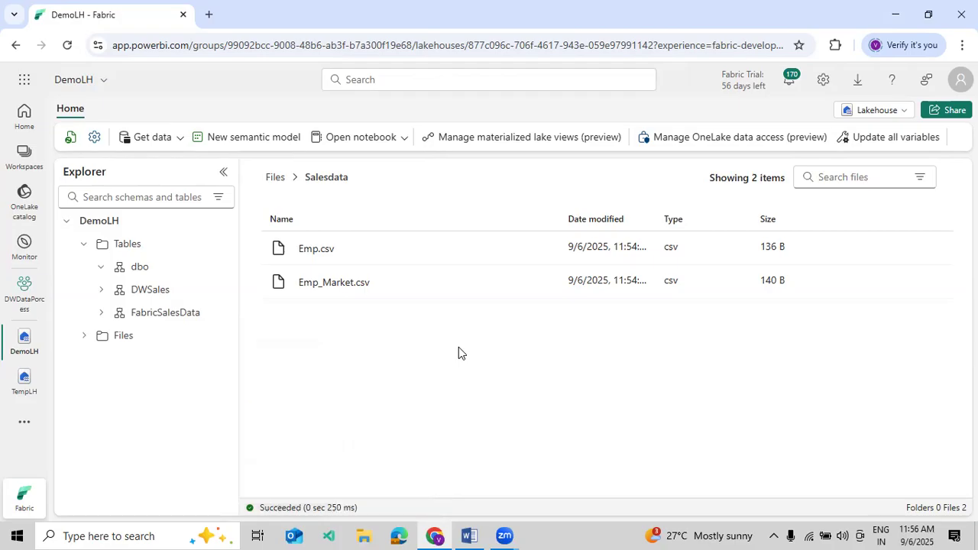
Rename the FabricSalesData schema to FabricSales.
{"action": "left_click", "coordinate": [219, 313]}
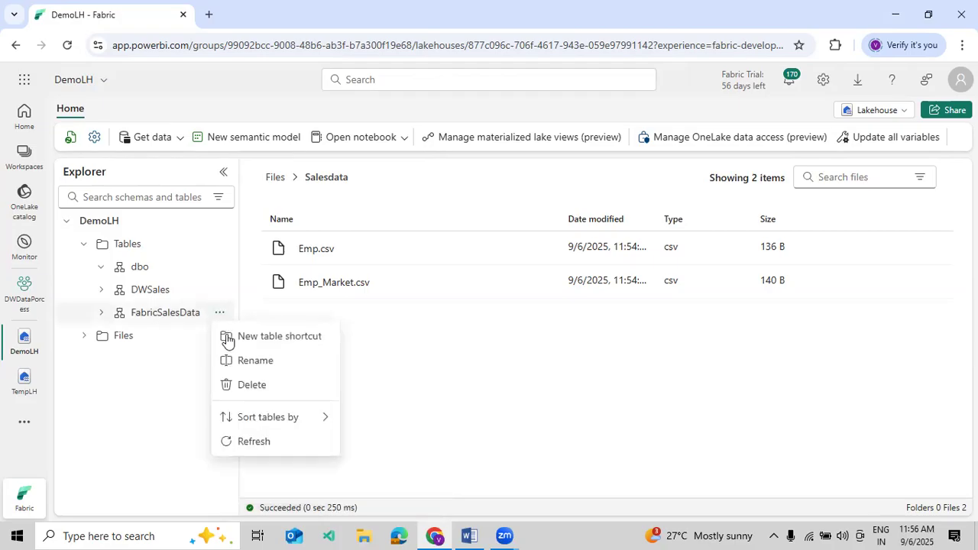
{"action": "left_click", "coordinate": [239, 360]}
{"action": "left_click_drag", "start_coordinate": [467, 313], "coordinate": [500, 314]}
{"action": "key", "text": "BackSpace"}
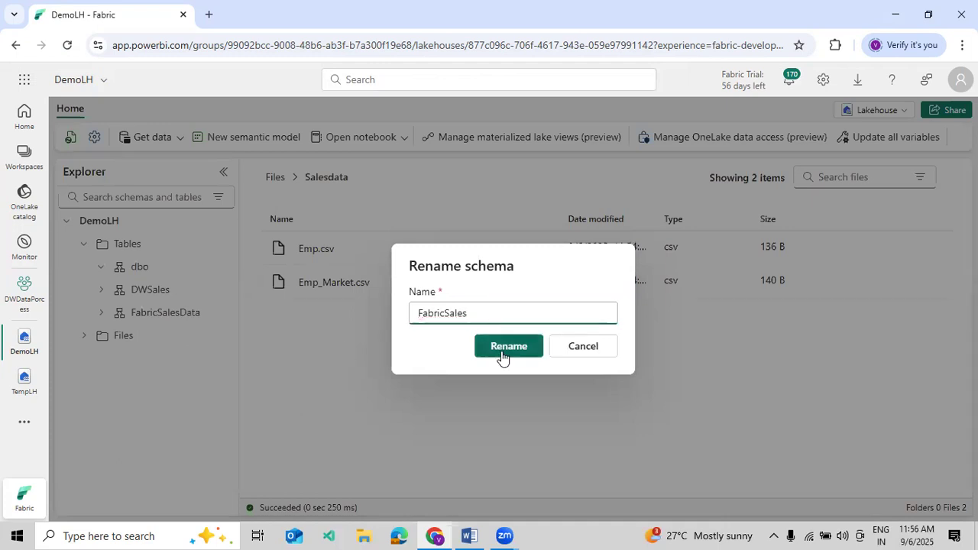
{"action": "left_click", "coordinate": [502, 347]}
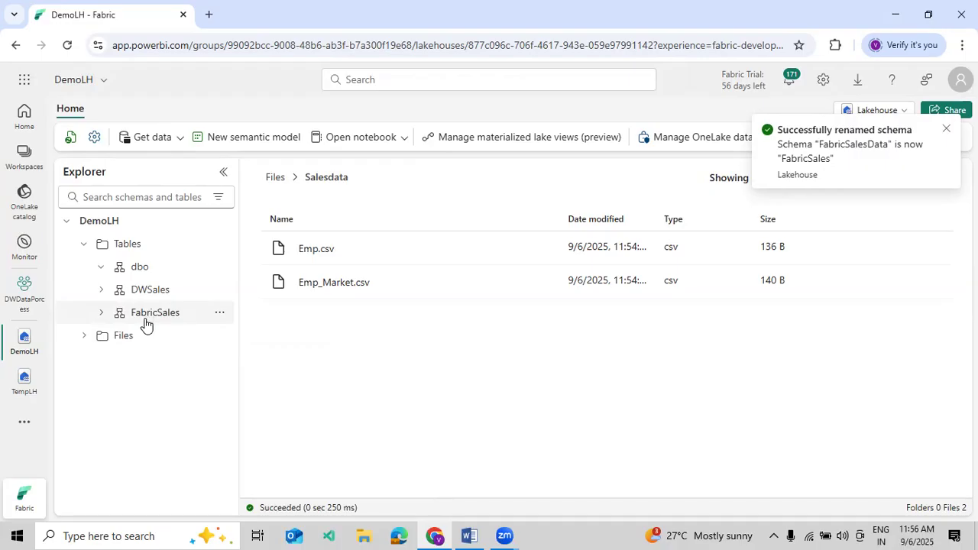
Delete the FabricSales schema from Tables and confirm the deletion.
{"action": "left_click", "coordinate": [219, 313]}
{"action": "left_click", "coordinate": [236, 384]}
{"action": "left_click", "coordinate": [497, 361]}
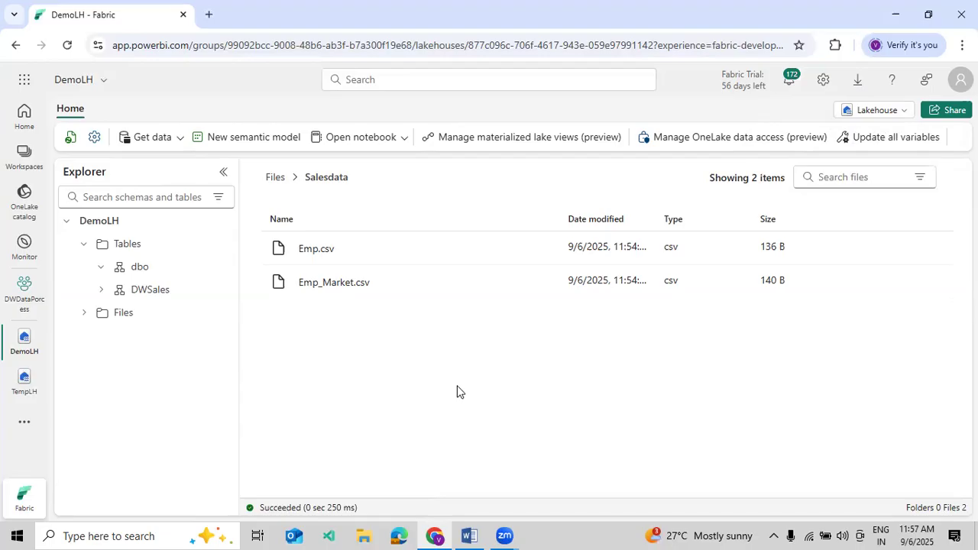
Start loading Emp.csv from Salesdata into a new table and check which schemas are available as its destination.
{"action": "left_click", "coordinate": [542, 250]}
{"action": "mouse_move", "coordinate": [575, 274]}
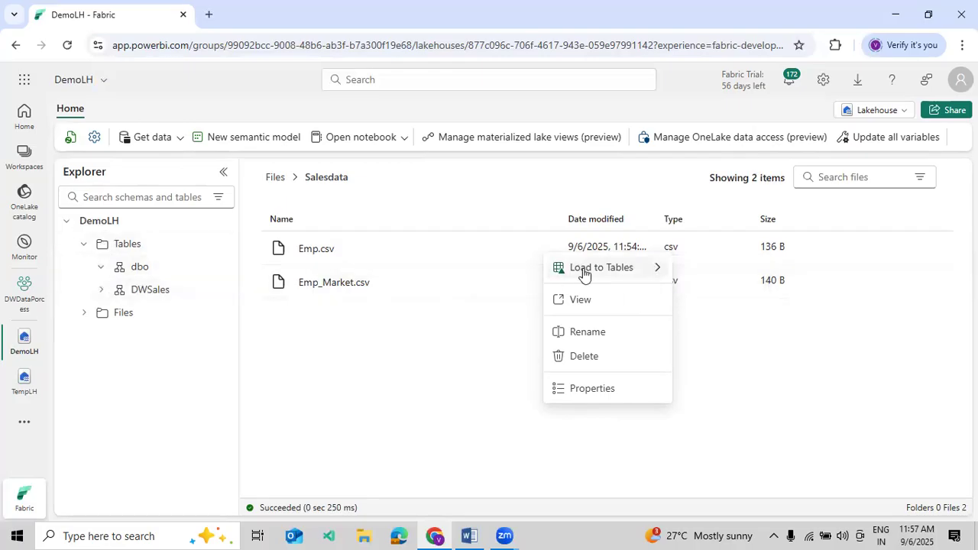
{"action": "mouse_move", "coordinate": [585, 275]}
{"action": "left_click", "coordinate": [729, 275]}
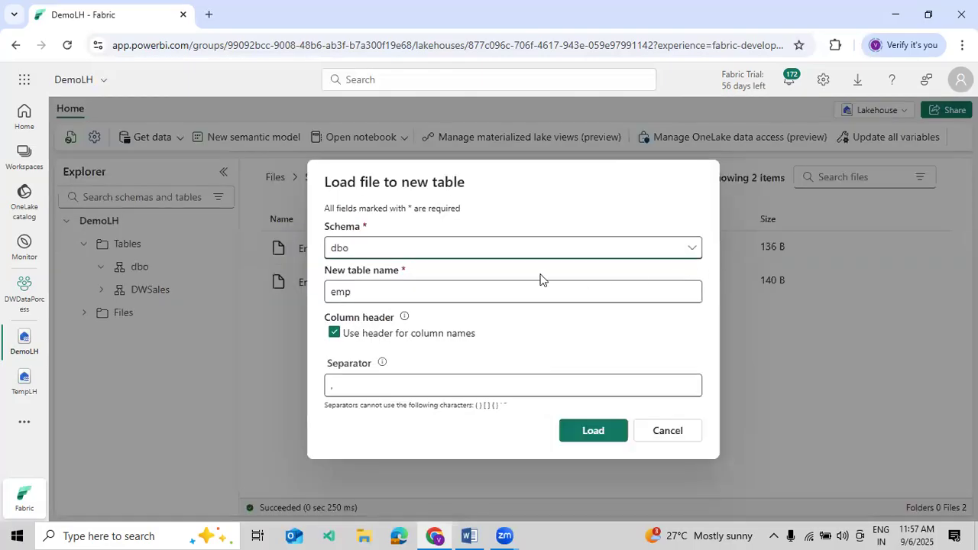
{"action": "left_click", "coordinate": [356, 251]}
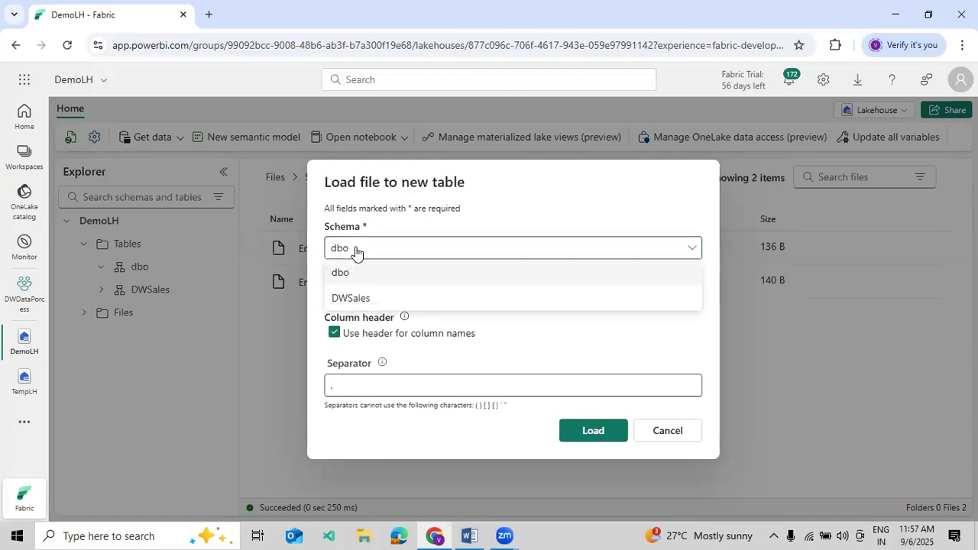
{"action": "left_click", "coordinate": [509, 334]}
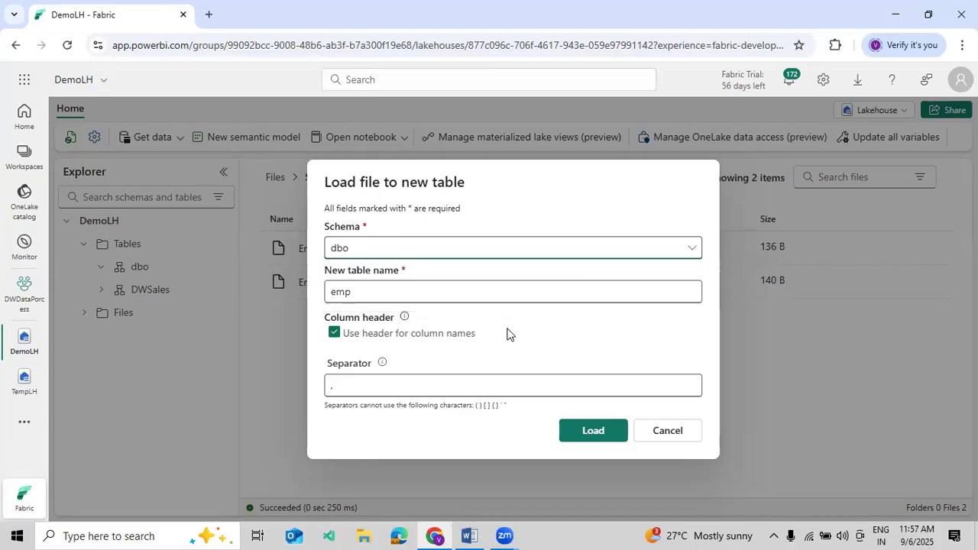
Load the file as table emp in the dbo schema, using the header for column names and a comma separator.
{"action": "left_click_drag", "start_coordinate": [359, 295], "coordinate": [326, 295]}
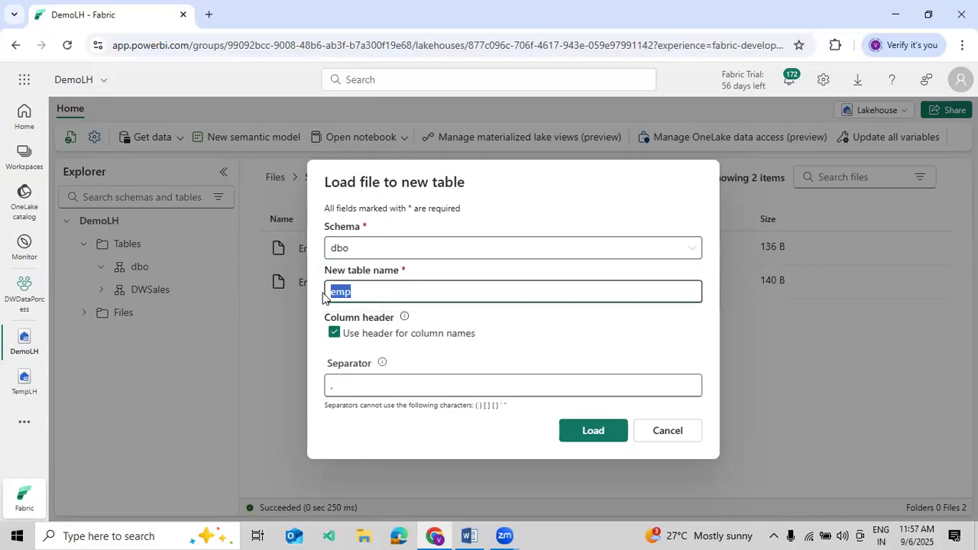
{"action": "left_click", "coordinate": [355, 255]}
{"action": "left_click", "coordinate": [355, 256]}
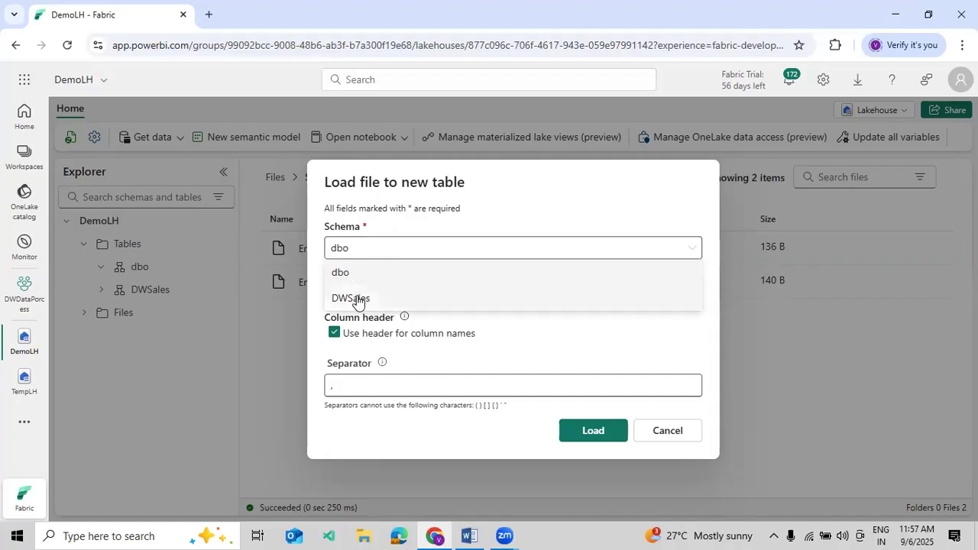
{"action": "left_click", "coordinate": [358, 275]}
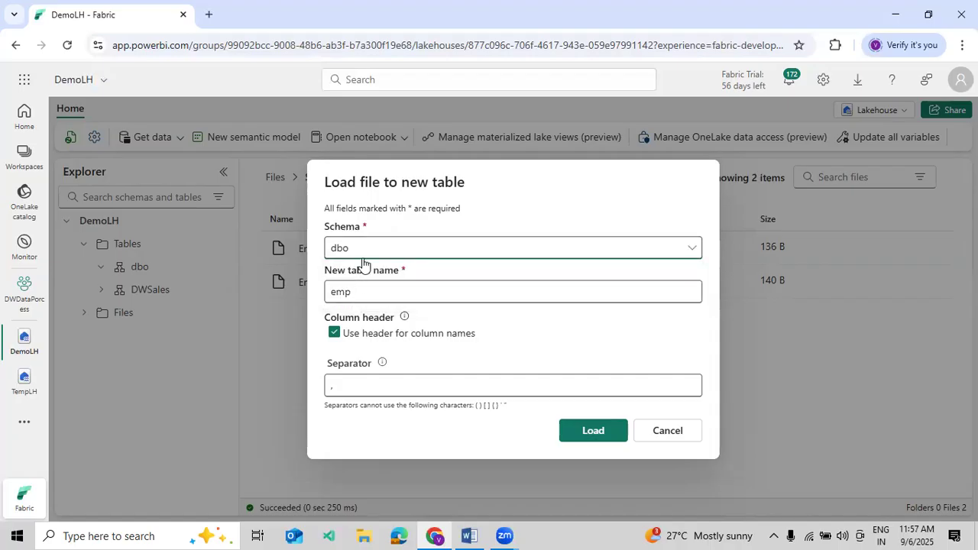
{"action": "left_click", "coordinate": [363, 289]}
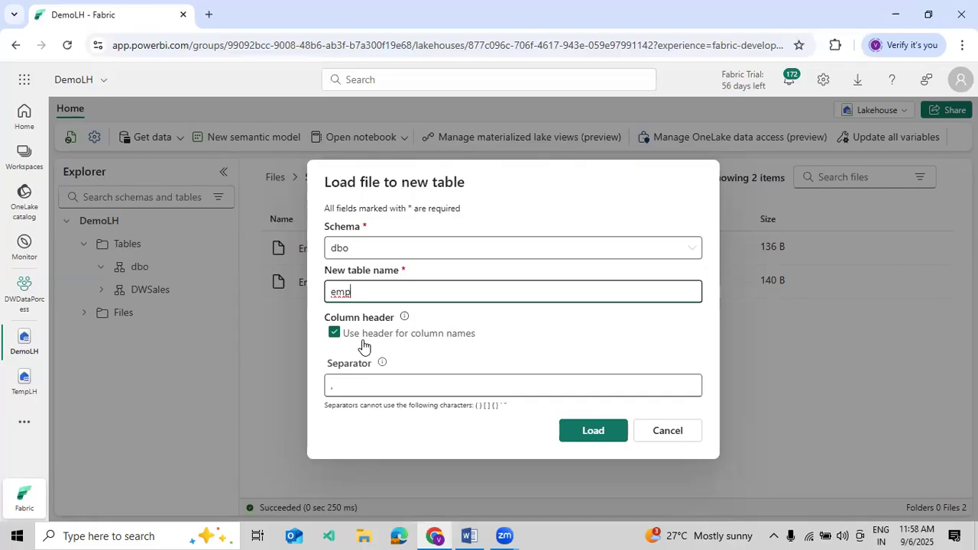
{"action": "left_click", "coordinate": [356, 383]}
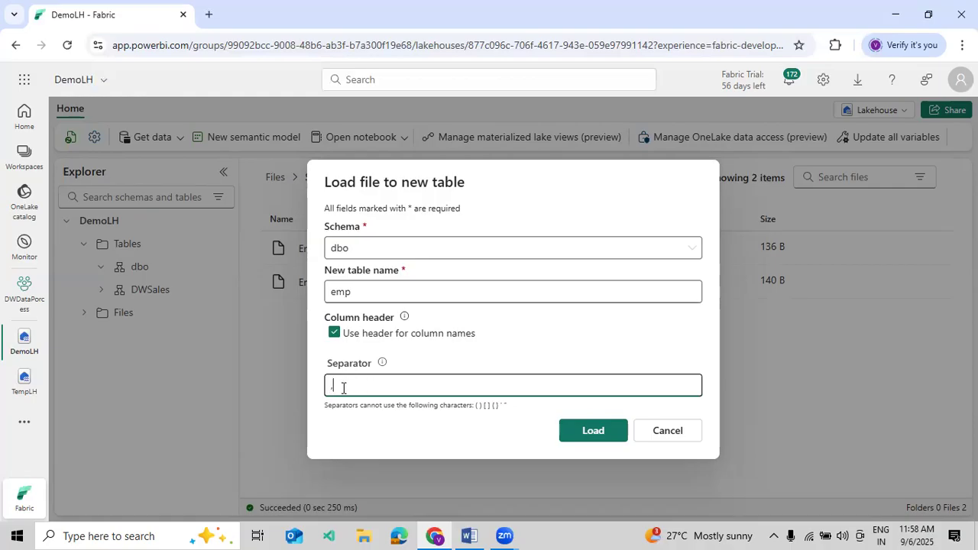
{"action": "left_click", "coordinate": [593, 431]}
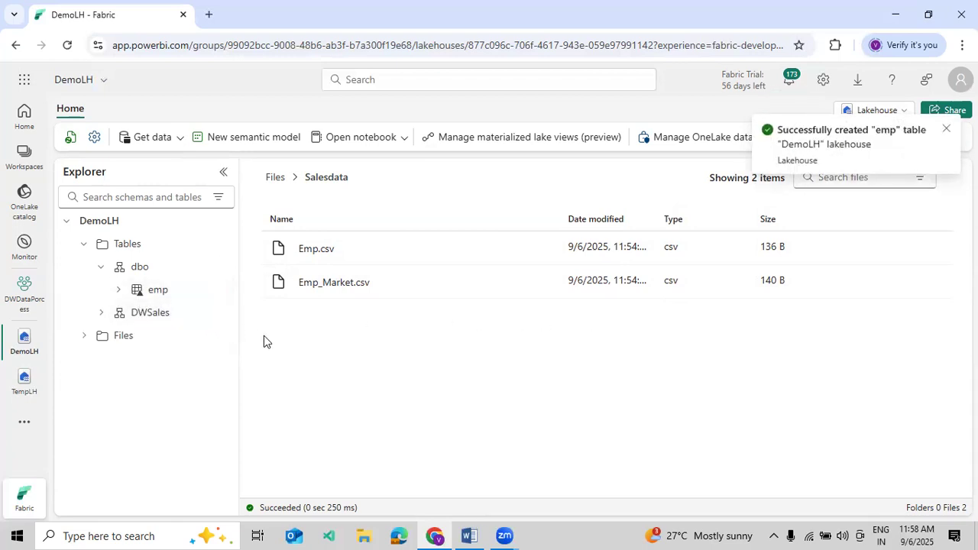
Examine the emp table under dbo and its list of columns, then collapse the table again.
{"action": "key", "text": "ctrl+plus"}
{"action": "key", "text": "ctrl+plus"}
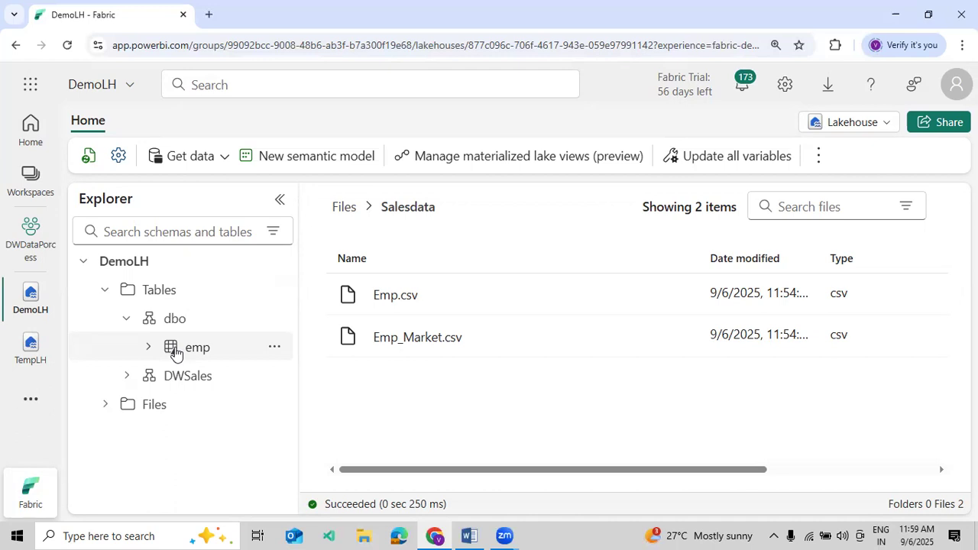
{"action": "key", "text": "ctrl+minus"}
{"action": "key", "text": "ctrl+minus"}
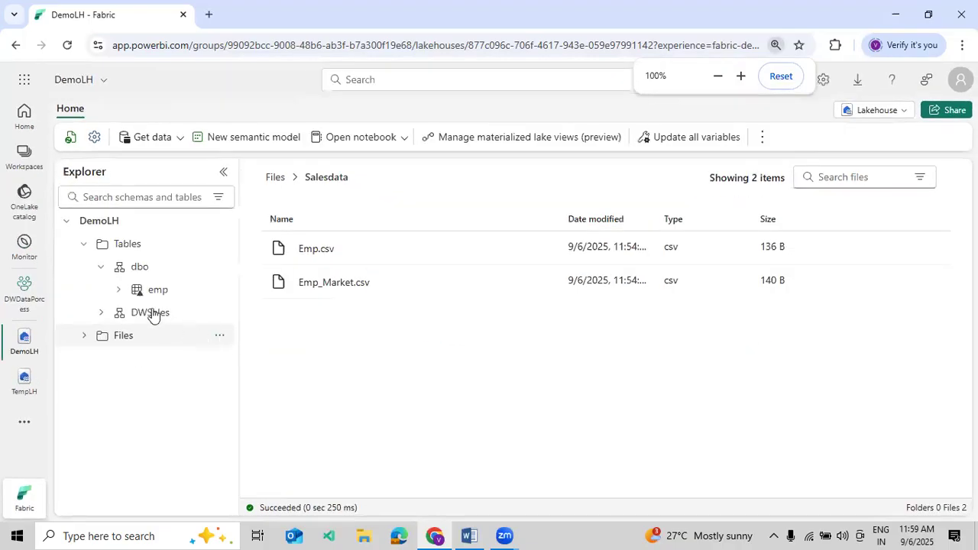
{"action": "left_click", "coordinate": [117, 289]}
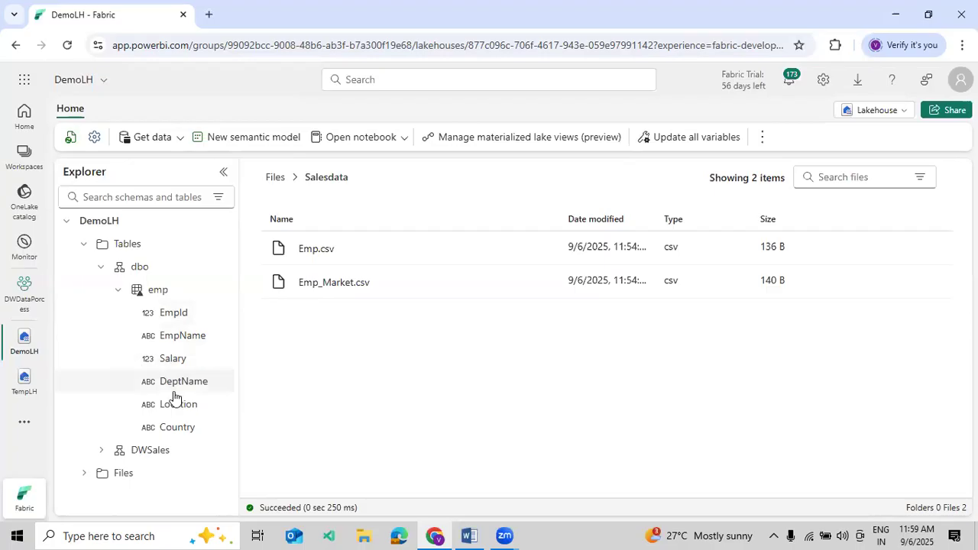
{"action": "left_click", "coordinate": [118, 293]}
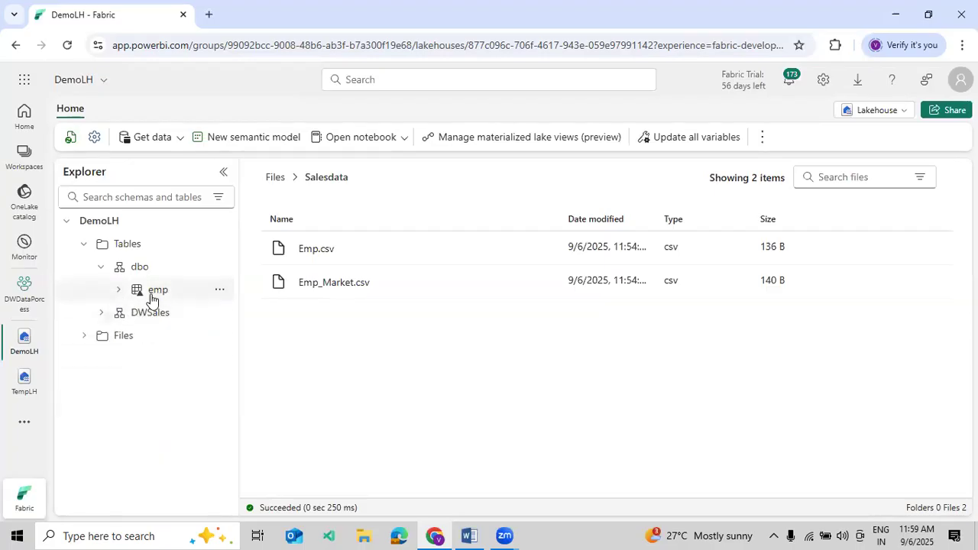
Preview the emp table's data, check its underlying files in File view and return to Table view.
{"action": "left_click", "coordinate": [157, 293]}
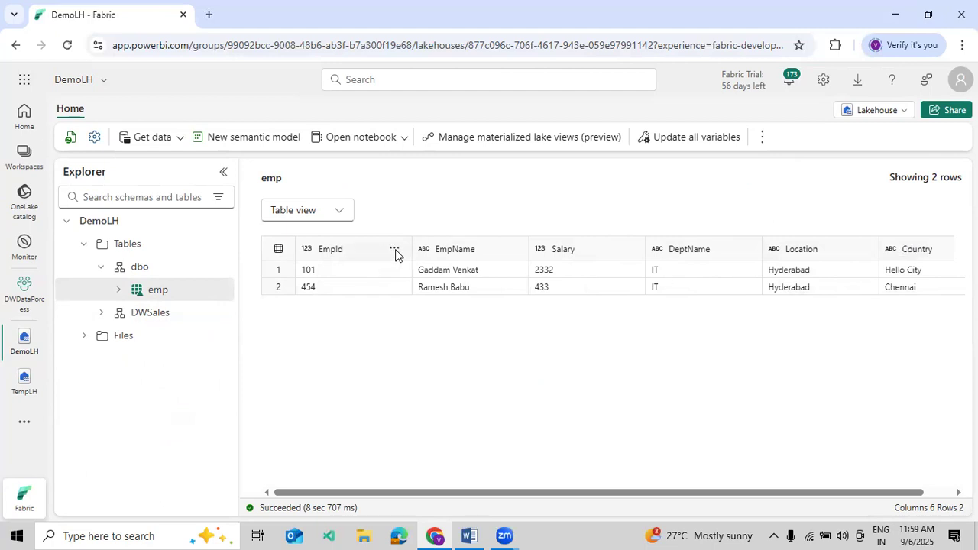
{"action": "left_click", "coordinate": [297, 216]}
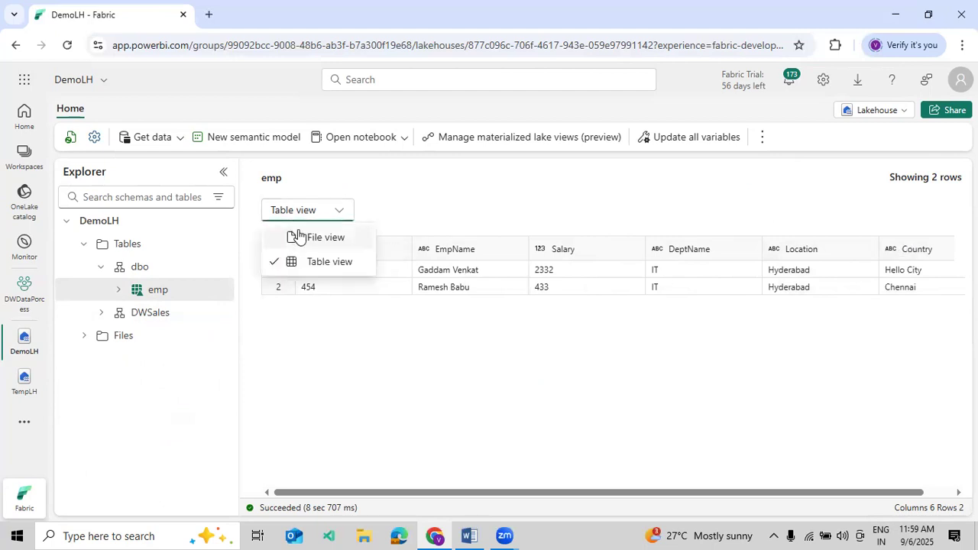
{"action": "left_click", "coordinate": [300, 240]}
{"action": "left_click", "coordinate": [319, 218]}
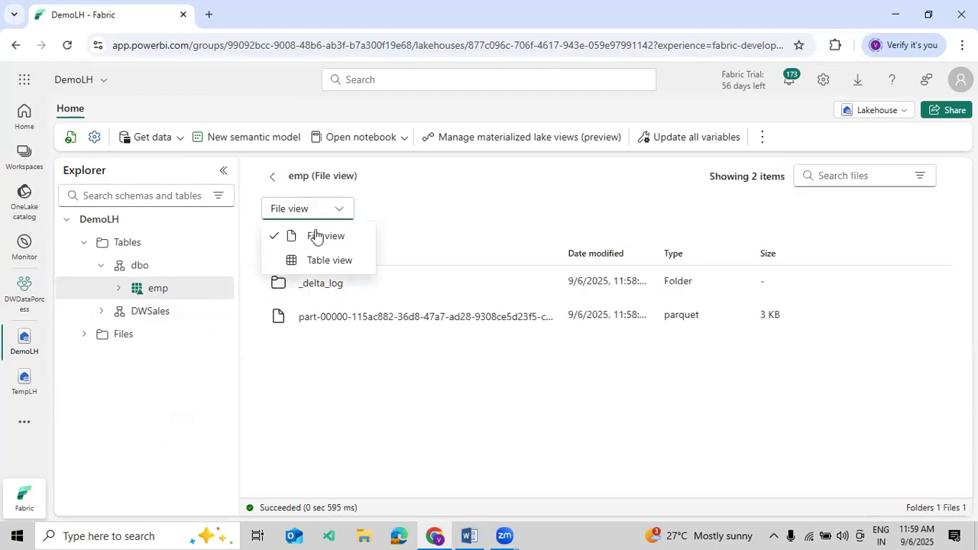
{"action": "left_click", "coordinate": [313, 260]}
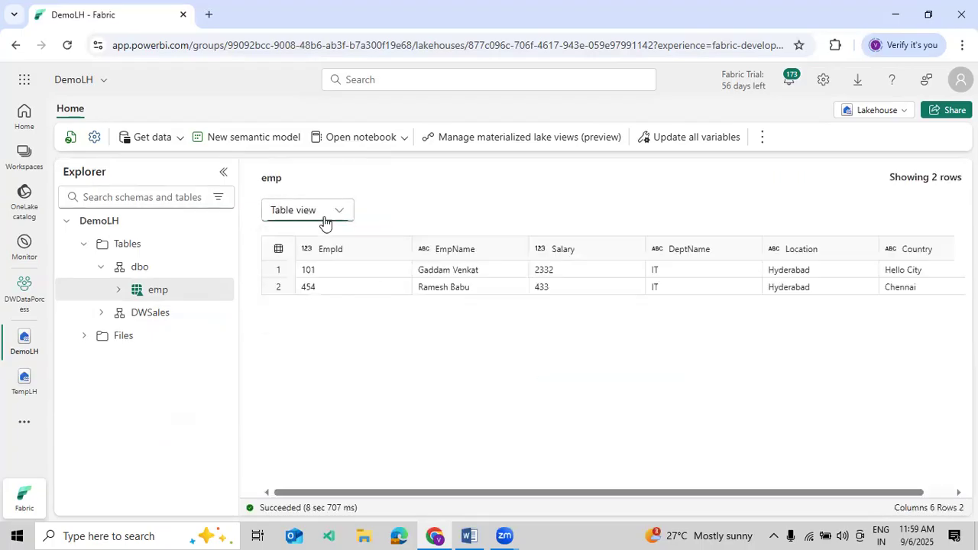
Show the emp table's underlying Delta log and parquet files once more, then return to its table data.
{"action": "left_click", "coordinate": [322, 219]}
{"action": "left_click", "coordinate": [319, 239]}
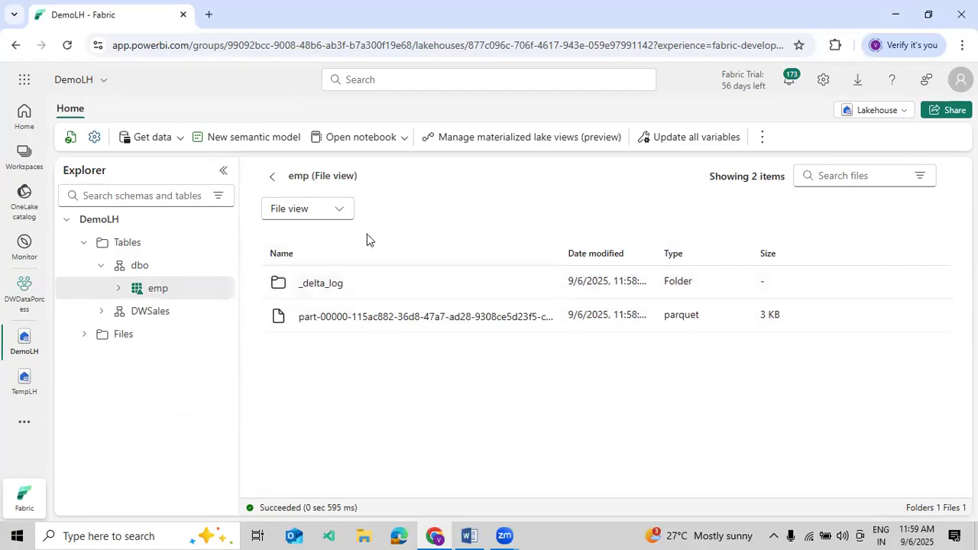
{"action": "left_click", "coordinate": [312, 210]}
{"action": "left_click", "coordinate": [291, 261]}
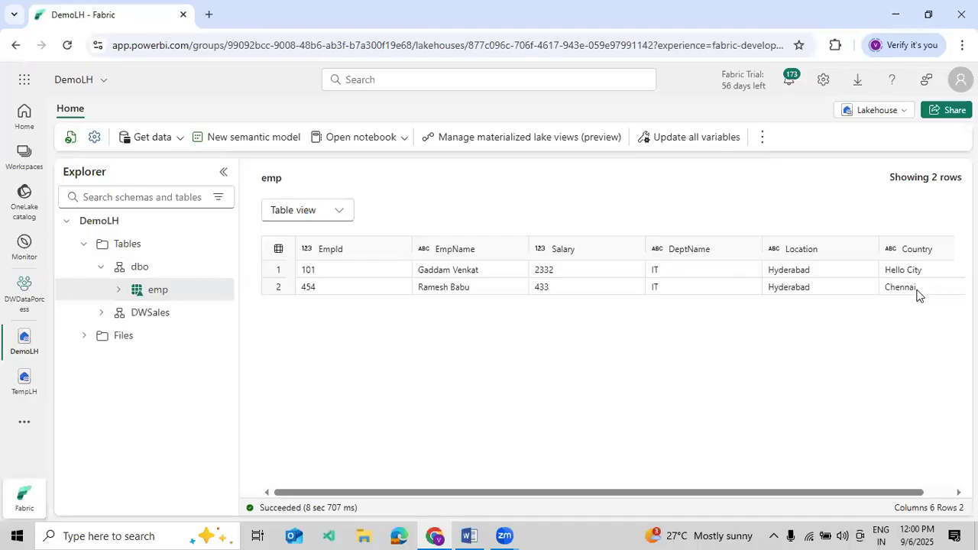
Rename the emp table as empSalesData and refresh it.
{"action": "left_click", "coordinate": [219, 290]}
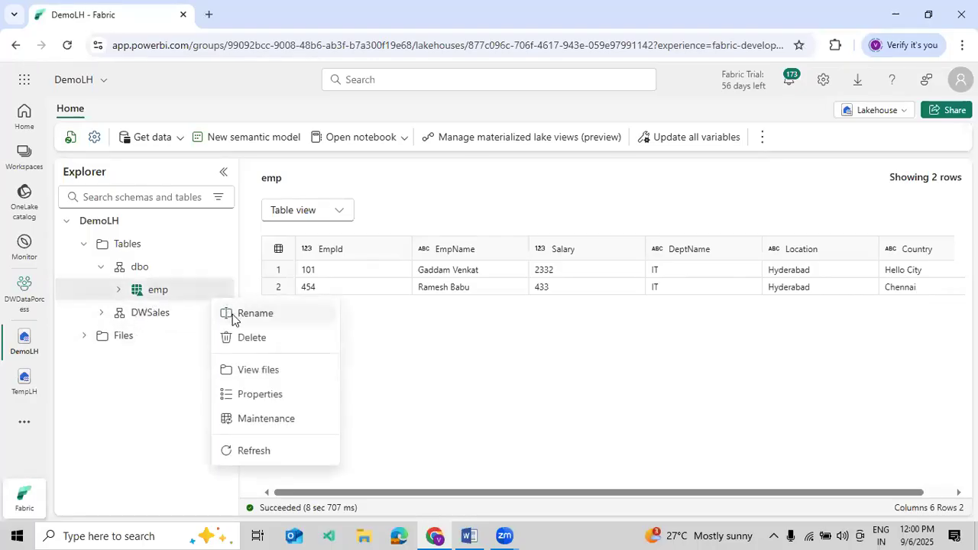
{"action": "left_click", "coordinate": [233, 316]}
{"action": "type", "text": "S"}
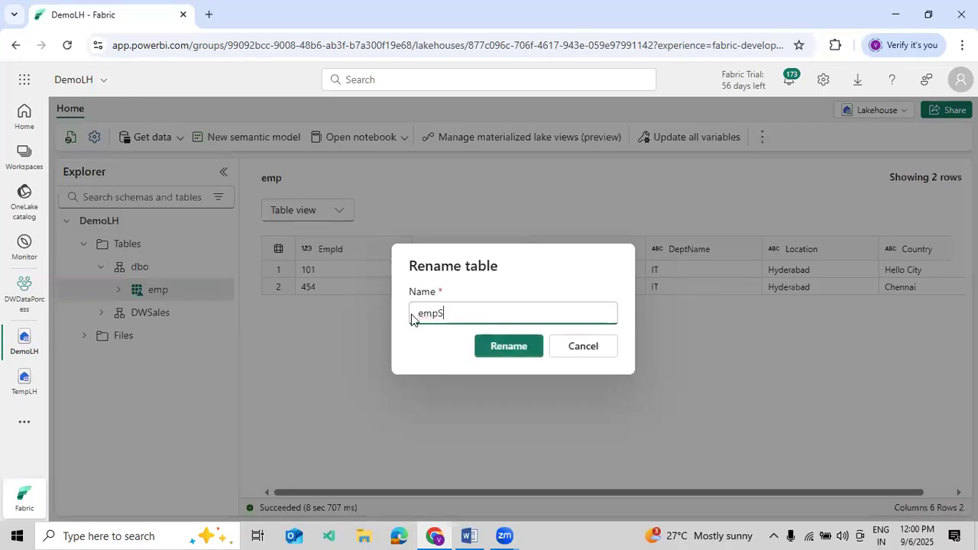
{"action": "type", "text": "alesData"}
{"action": "left_click", "coordinate": [483, 346]}
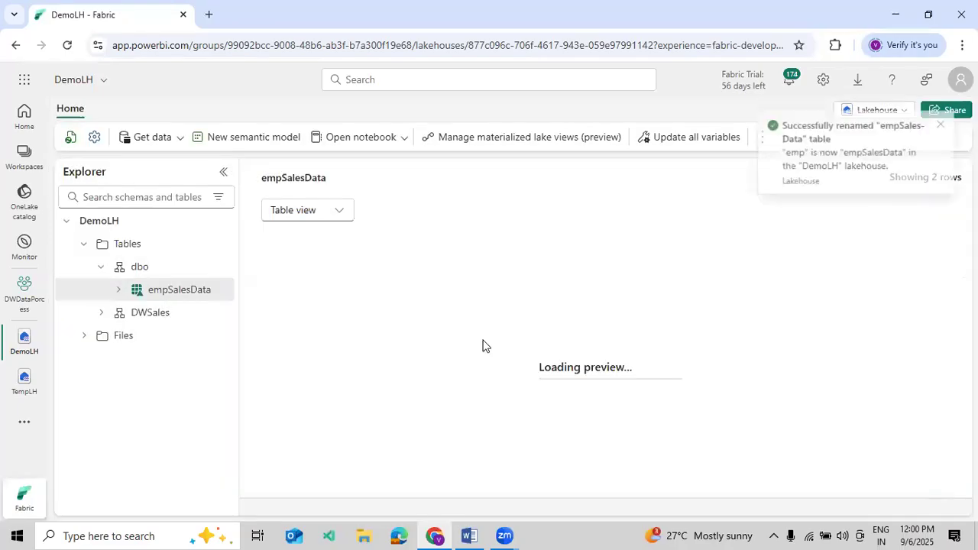
{"action": "left_click", "coordinate": [220, 290]}
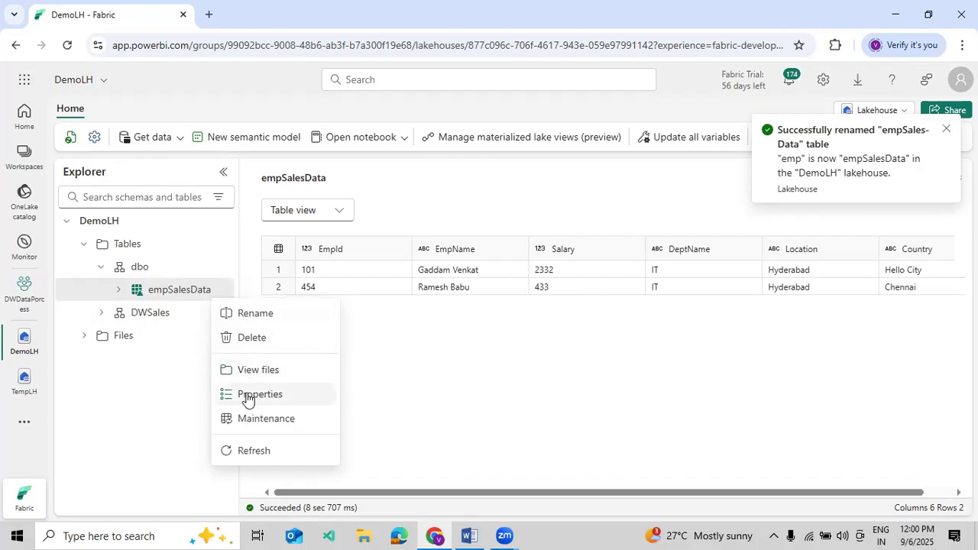
{"action": "left_click", "coordinate": [255, 452]}
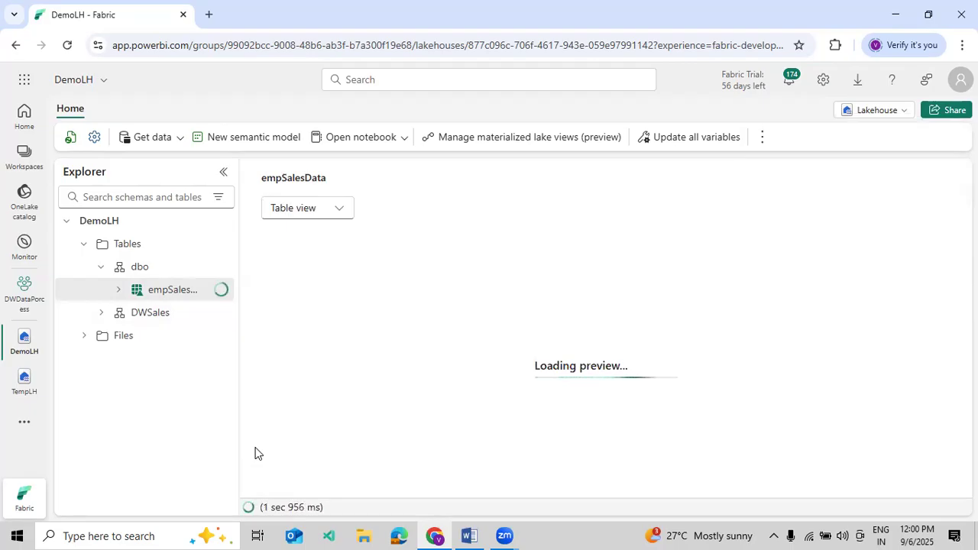
Start loading Emp_Market.csv from the Salesdata folder into an existing table.
{"action": "left_click", "coordinate": [132, 338]}
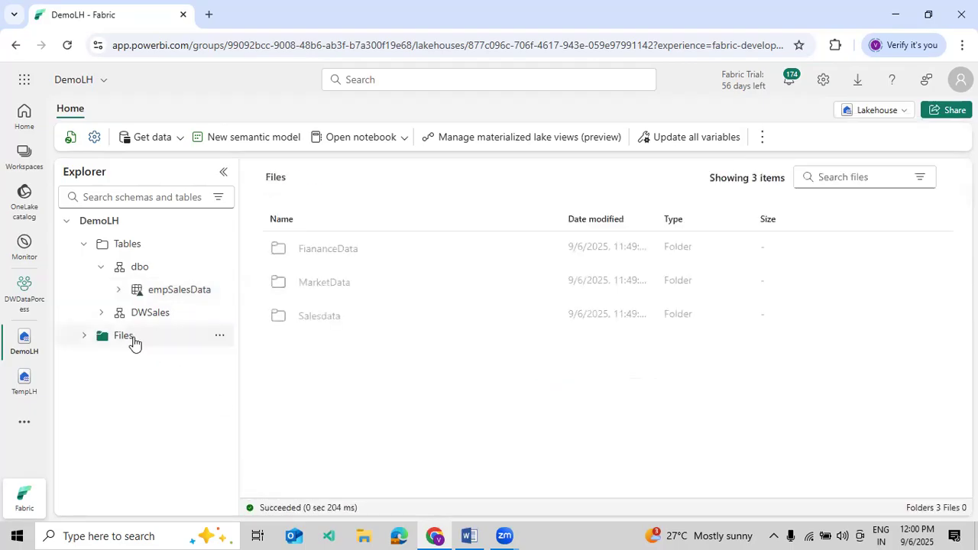
{"action": "left_click", "coordinate": [316, 326]}
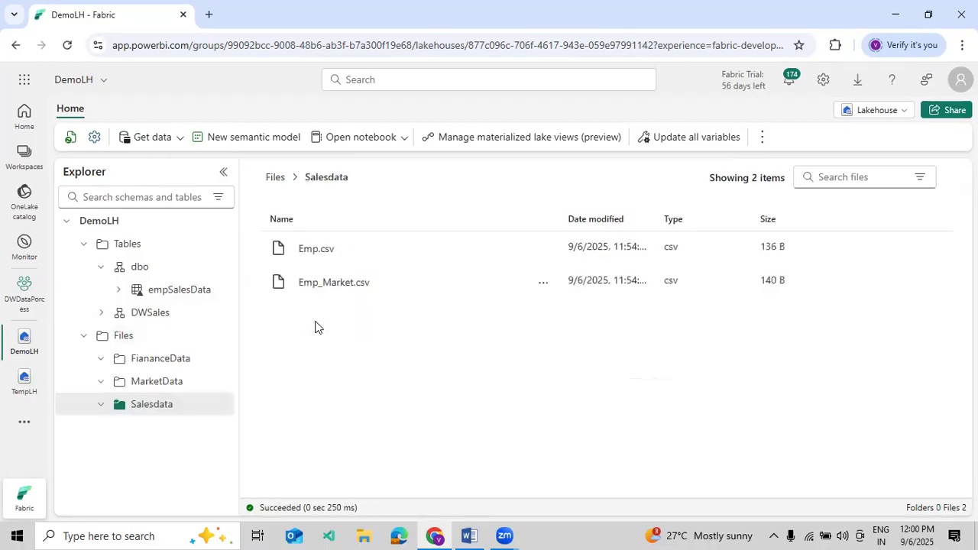
{"action": "left_click", "coordinate": [542, 250]}
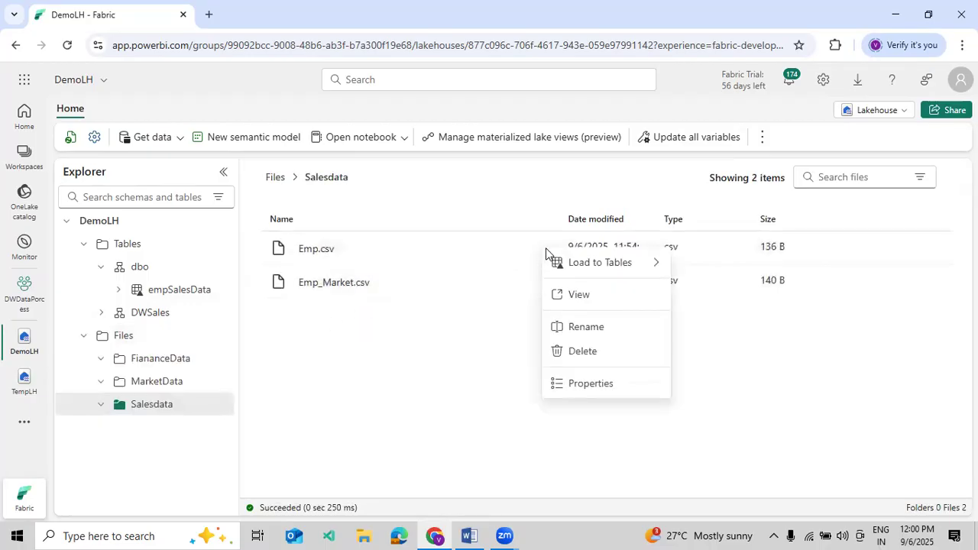
{"action": "mouse_move", "coordinate": [564, 261]}
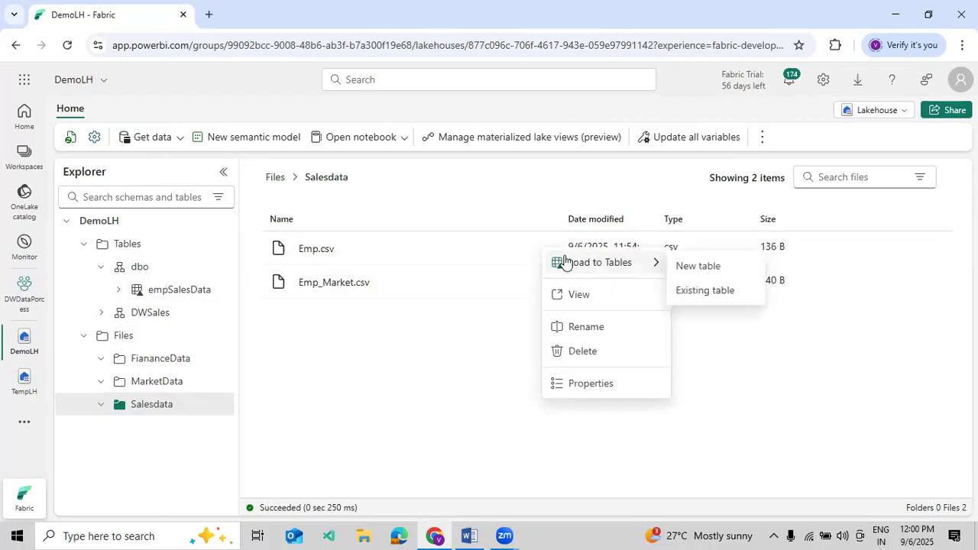
{"action": "left_click", "coordinate": [381, 340]}
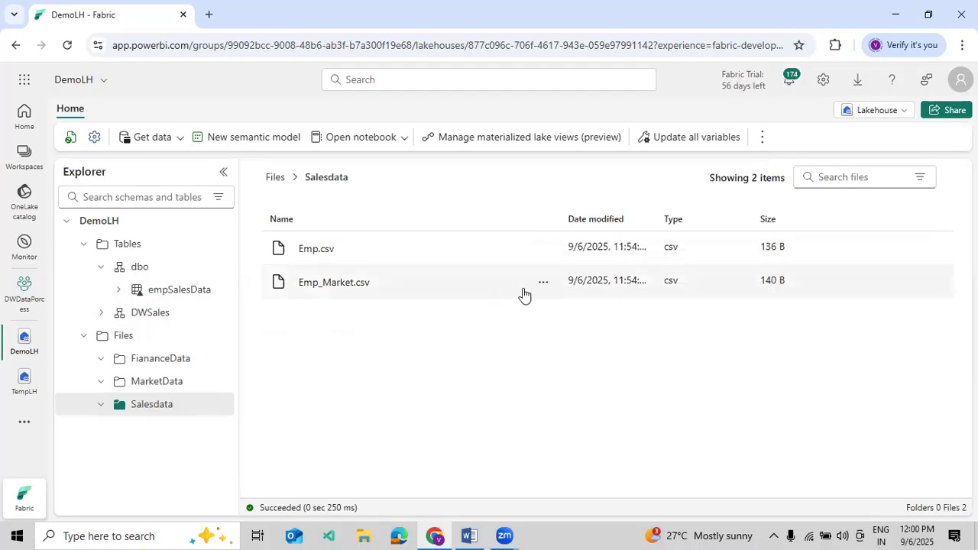
{"action": "left_click", "coordinate": [543, 284]}
{"action": "mouse_move", "coordinate": [663, 302]}
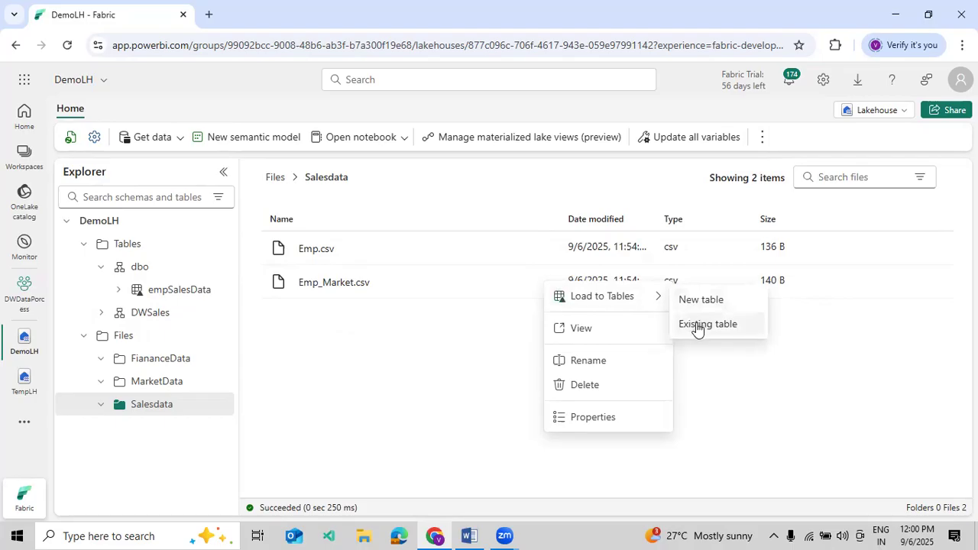
{"action": "left_click", "coordinate": [691, 324]}
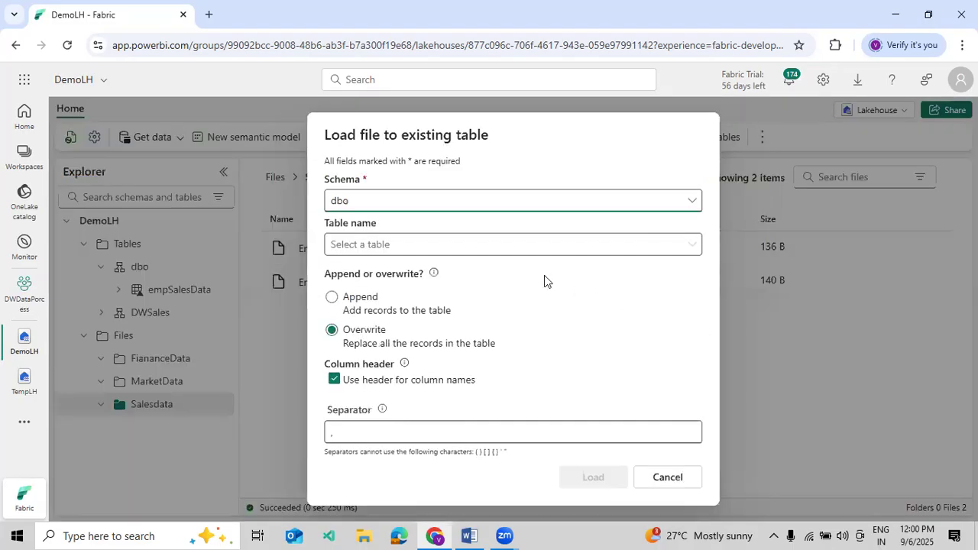
Append the file to the empSalesData table in the dbo schema, using the header for column names and a comma separator.
{"action": "left_click", "coordinate": [342, 201]}
{"action": "left_click", "coordinate": [342, 201]}
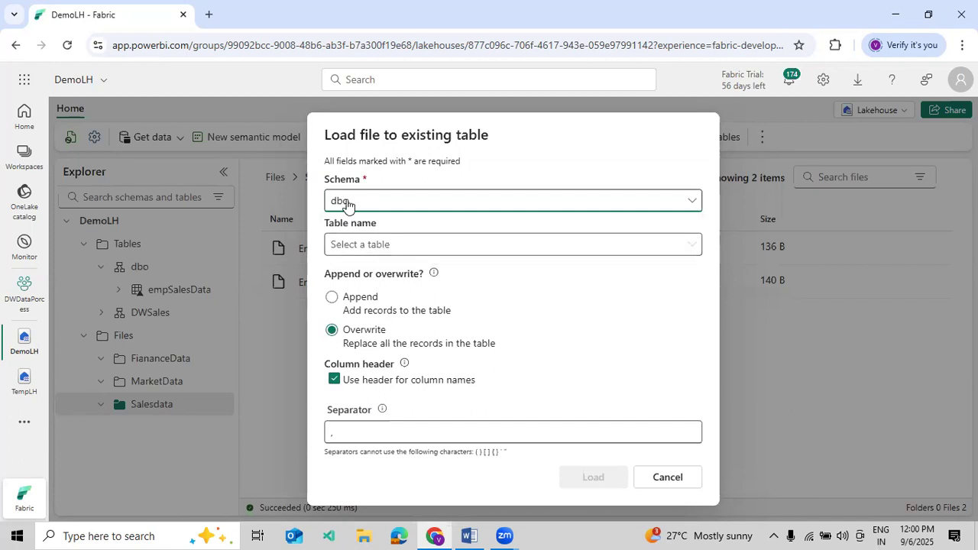
{"action": "left_click", "coordinate": [356, 245]}
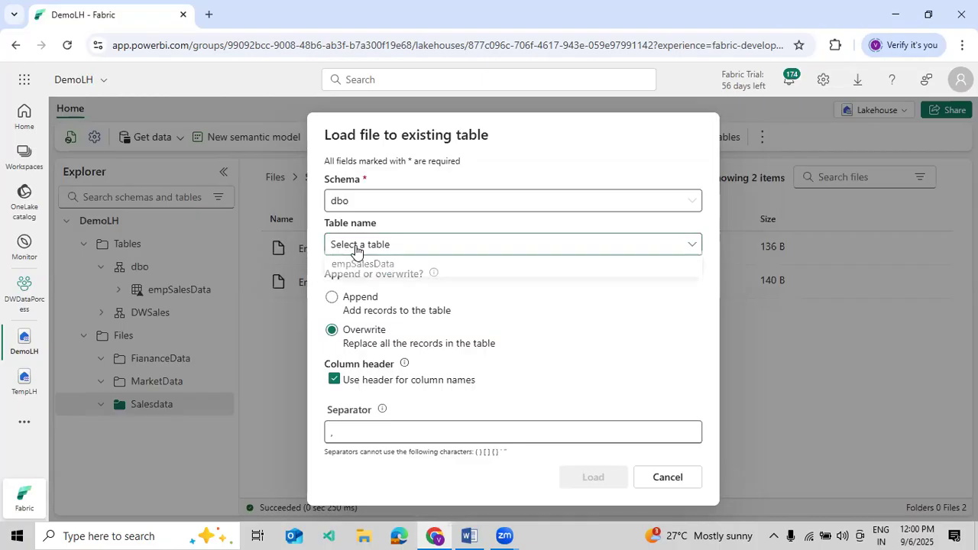
{"action": "left_click", "coordinate": [359, 269]}
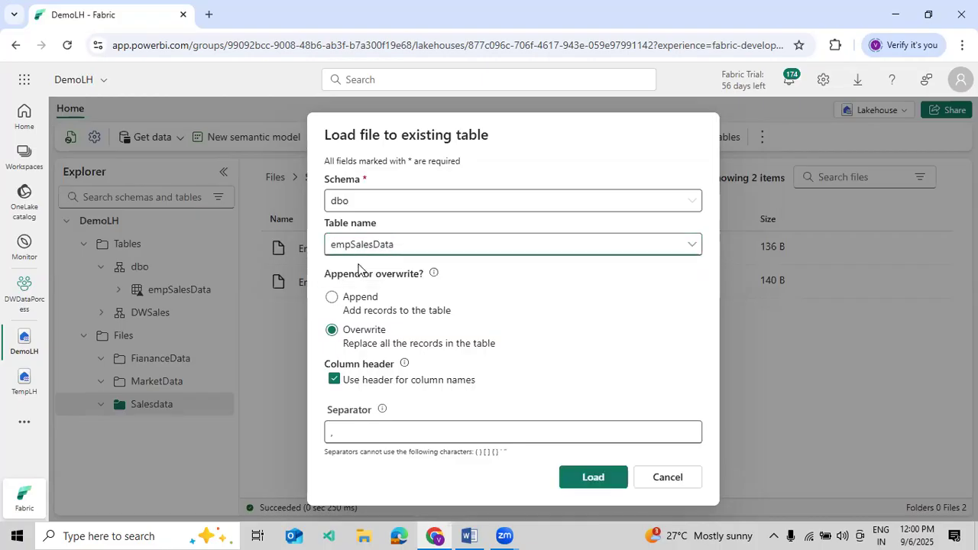
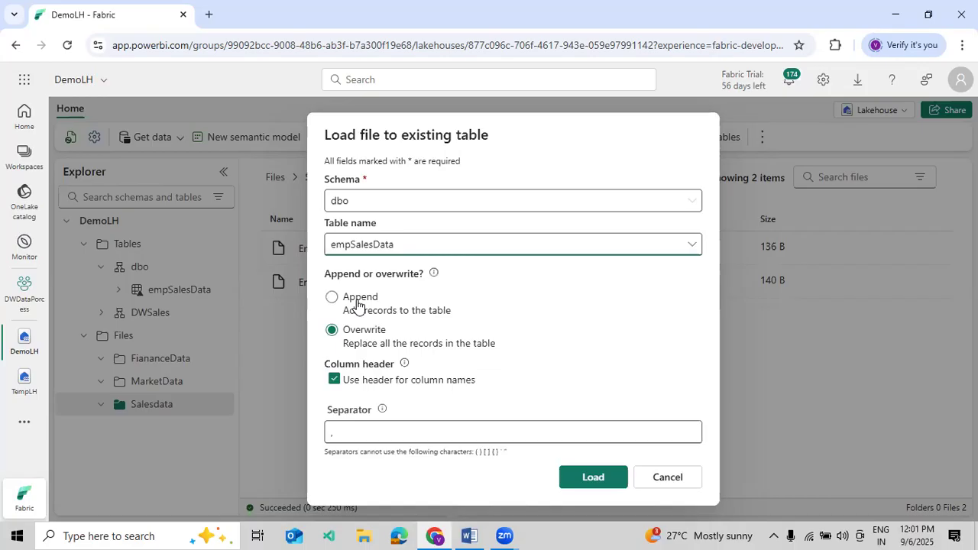
{"action": "left_click", "coordinate": [357, 305]}
{"action": "left_click", "coordinate": [362, 328]}
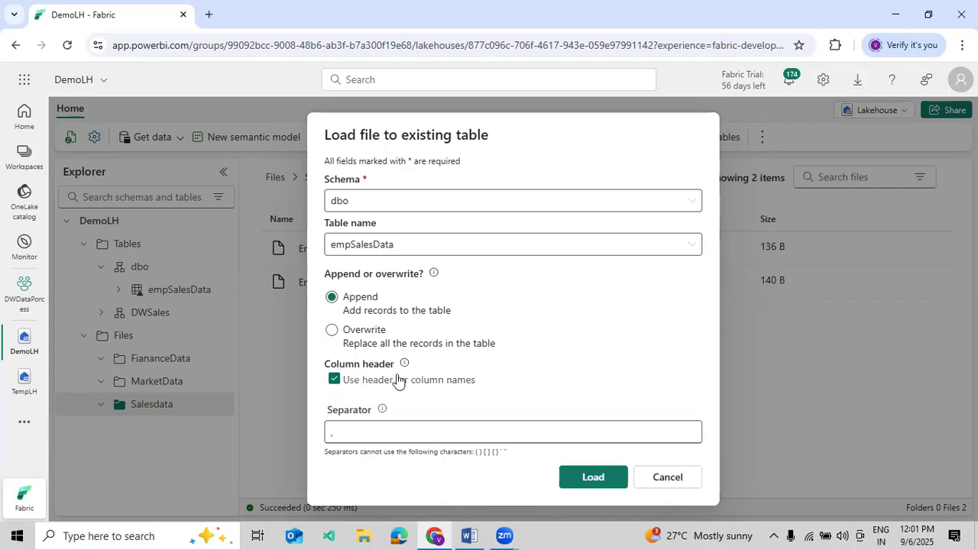
{"action": "left_click", "coordinate": [346, 437]}
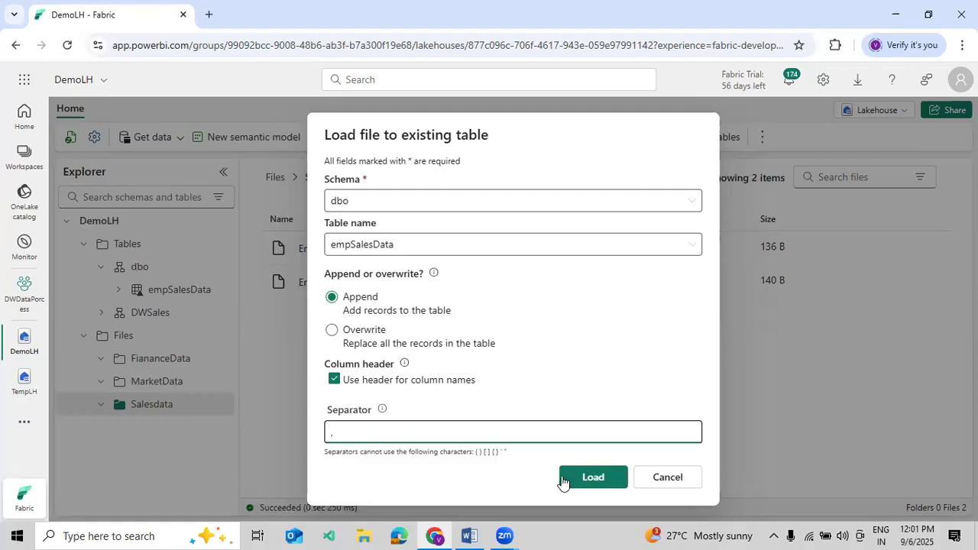
{"action": "left_click", "coordinate": [590, 478]}
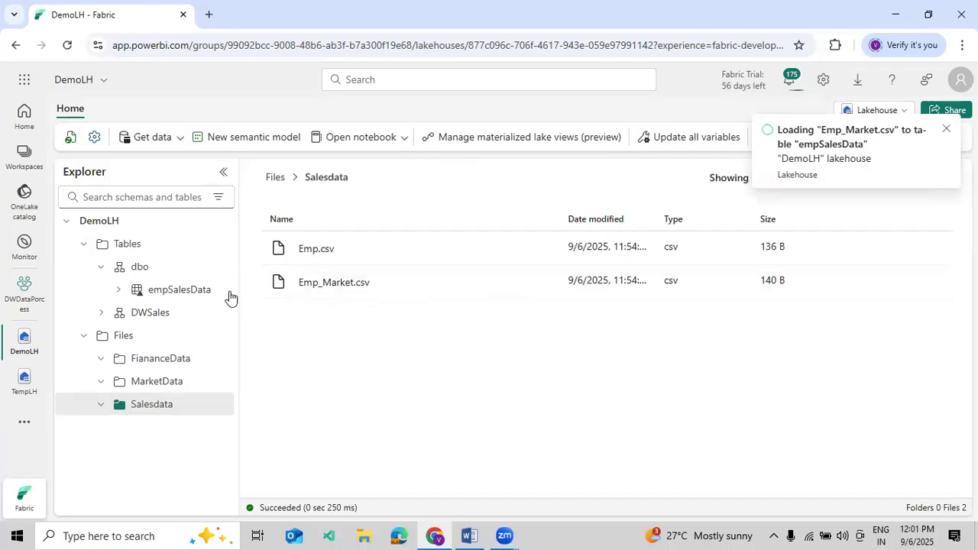
Preview the empSalesData table and refresh it to check for the appended records.
{"action": "left_click", "coordinate": [186, 291]}
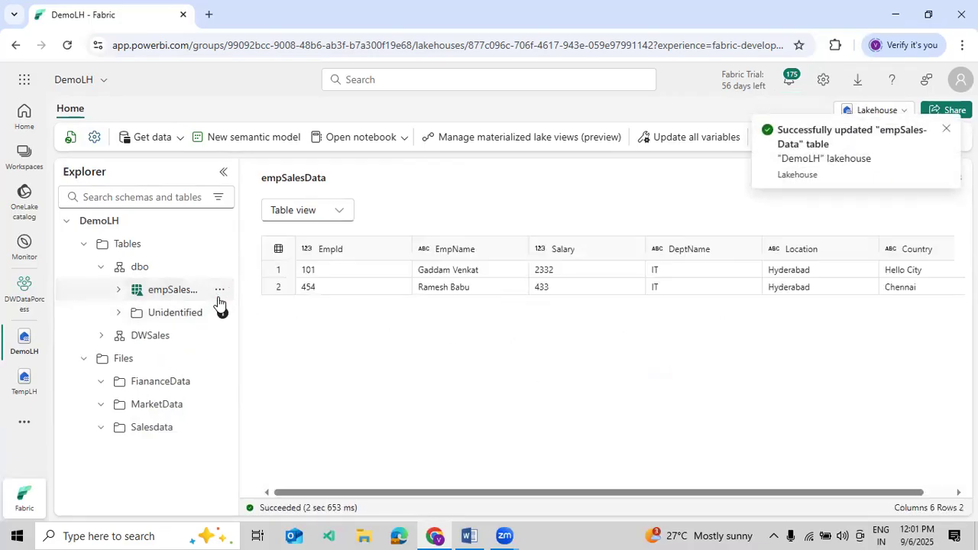
{"action": "left_click", "coordinate": [219, 294]}
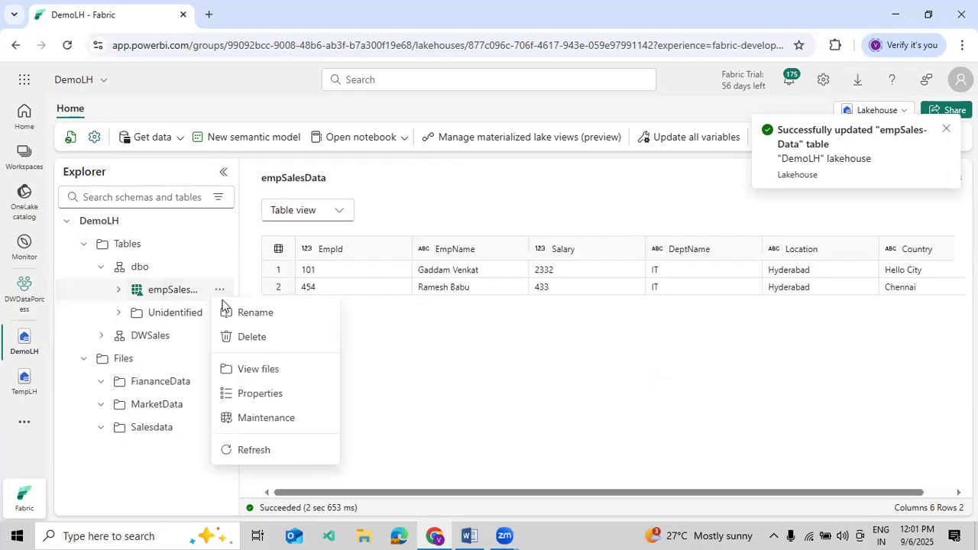
{"action": "left_click", "coordinate": [243, 450]}
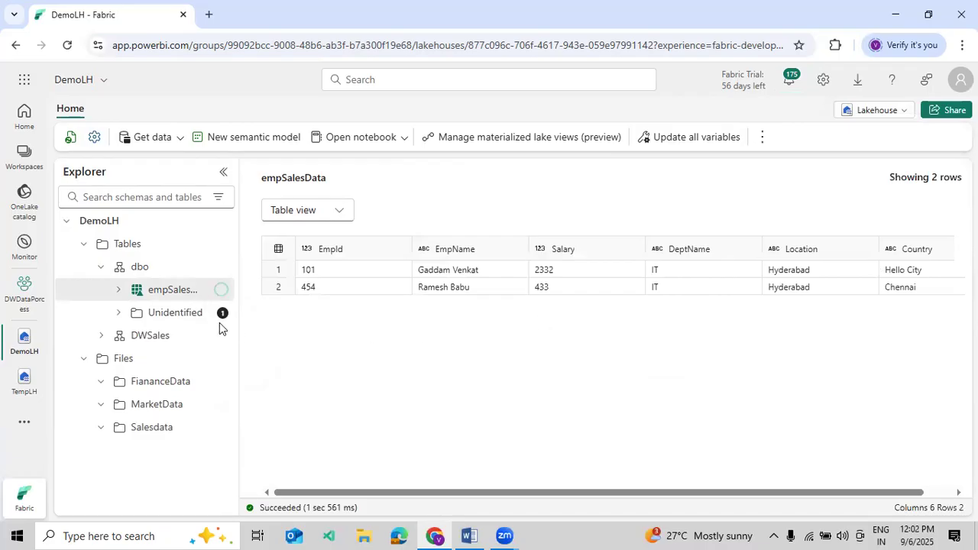
Open the Unidentified folder under dbo and move its empsalesdata item to Files.
{"action": "left_click", "coordinate": [186, 312]}
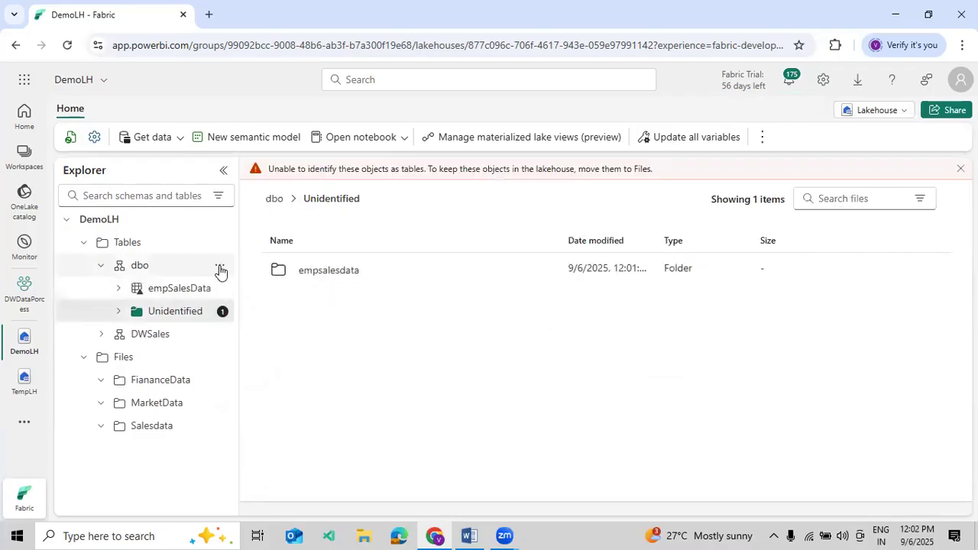
{"action": "left_click", "coordinate": [219, 313]}
{"action": "left_click", "coordinate": [227, 334]}
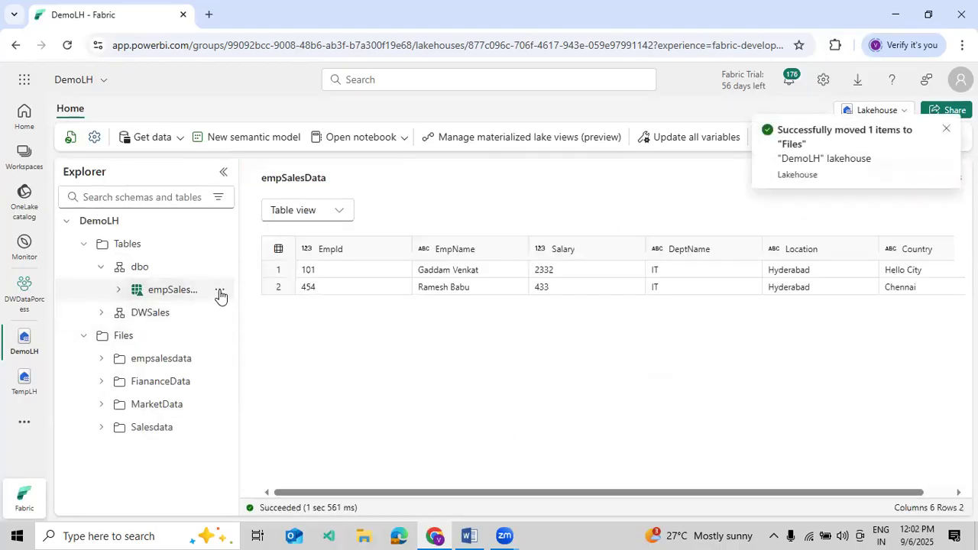
Refresh the empSalesData table, view the CSV files in Salesdata and refresh the table once more.
{"action": "left_click", "coordinate": [219, 289]}
{"action": "left_click", "coordinate": [253, 451]}
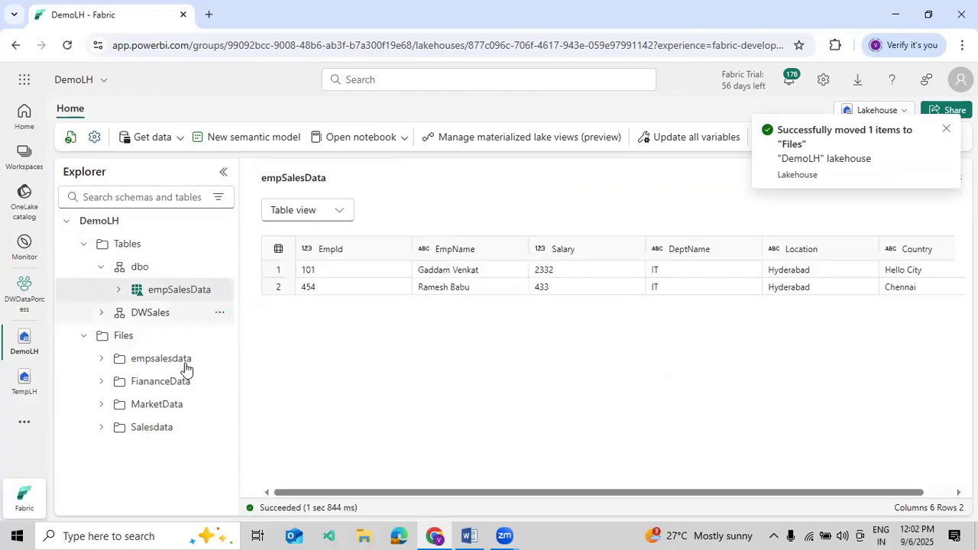
{"action": "left_click", "coordinate": [161, 428]}
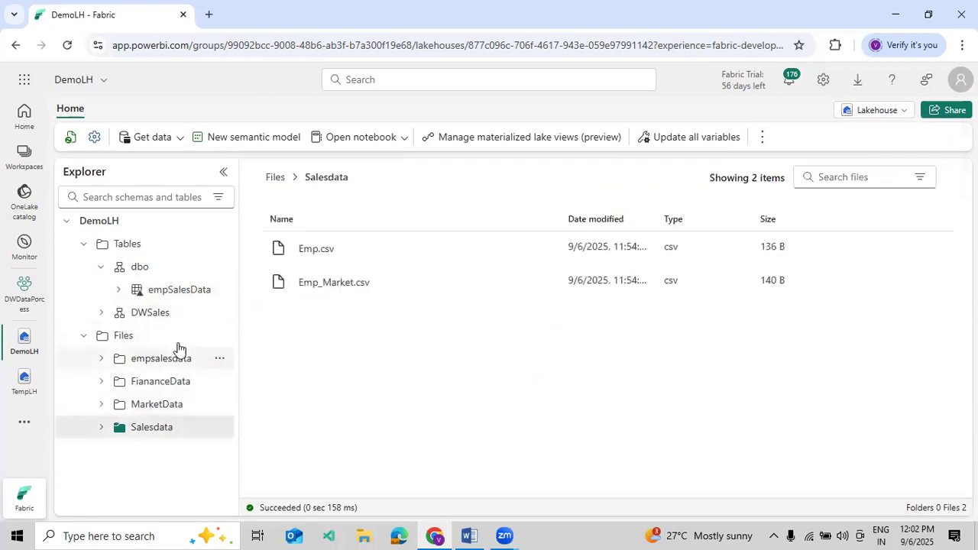
{"action": "left_click", "coordinate": [221, 295]}
{"action": "left_click", "coordinate": [220, 293]}
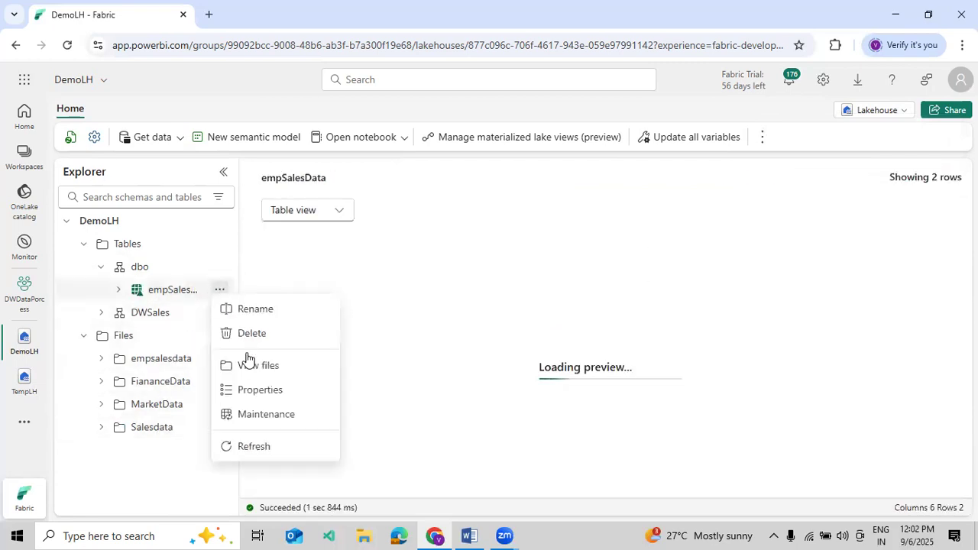
{"action": "left_click", "coordinate": [257, 450]}
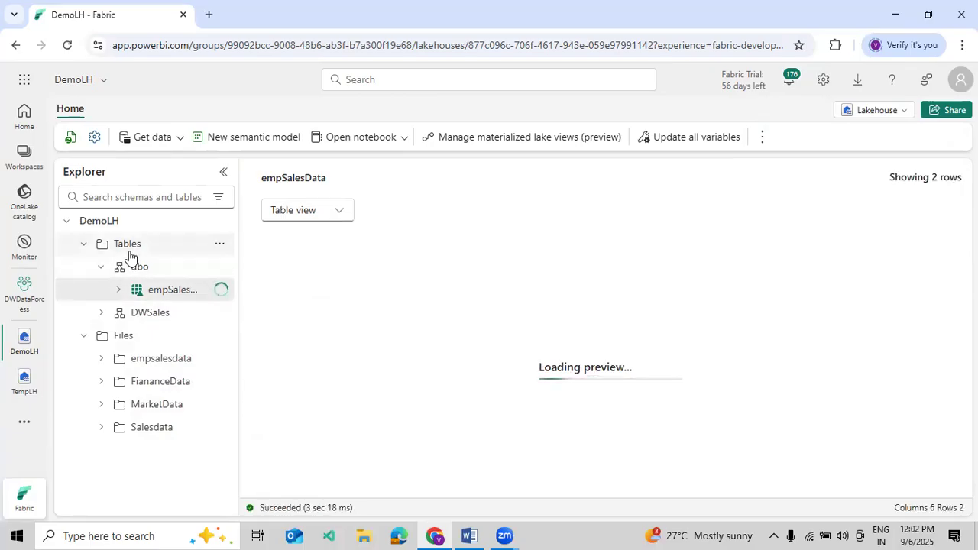
Refresh the whole lakehouse and the empSalesData table, then open the Salesdata folder.
{"action": "left_click", "coordinate": [75, 140]}
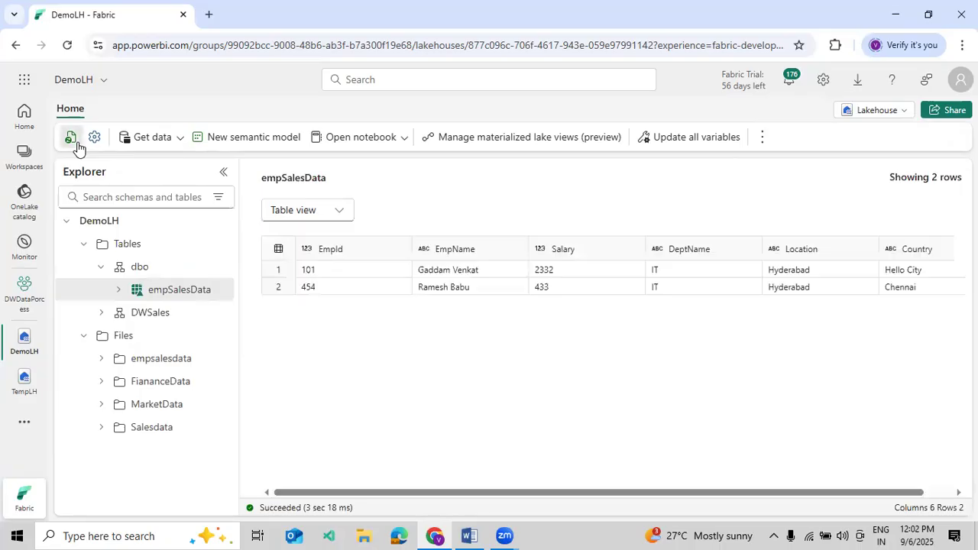
{"action": "left_click", "coordinate": [74, 141]}
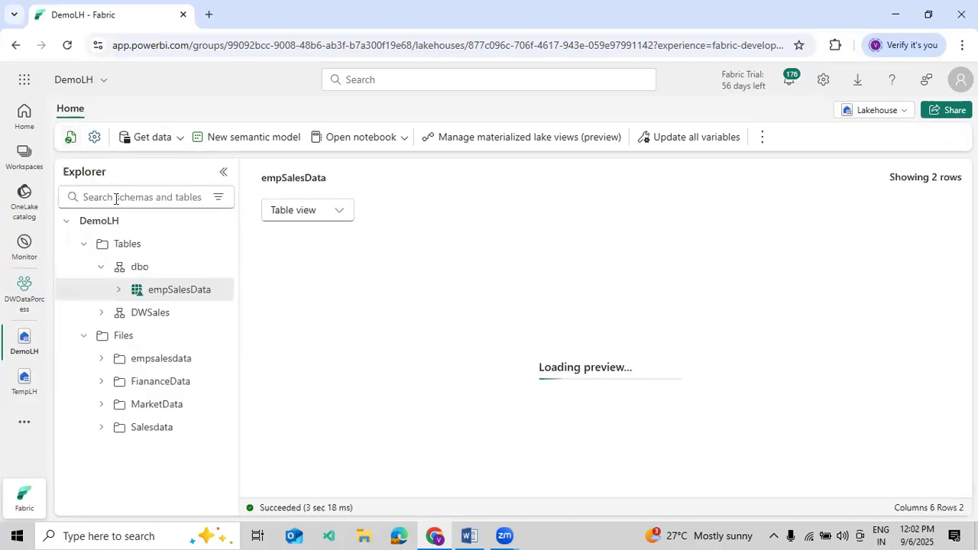
{"action": "left_click", "coordinate": [220, 291]}
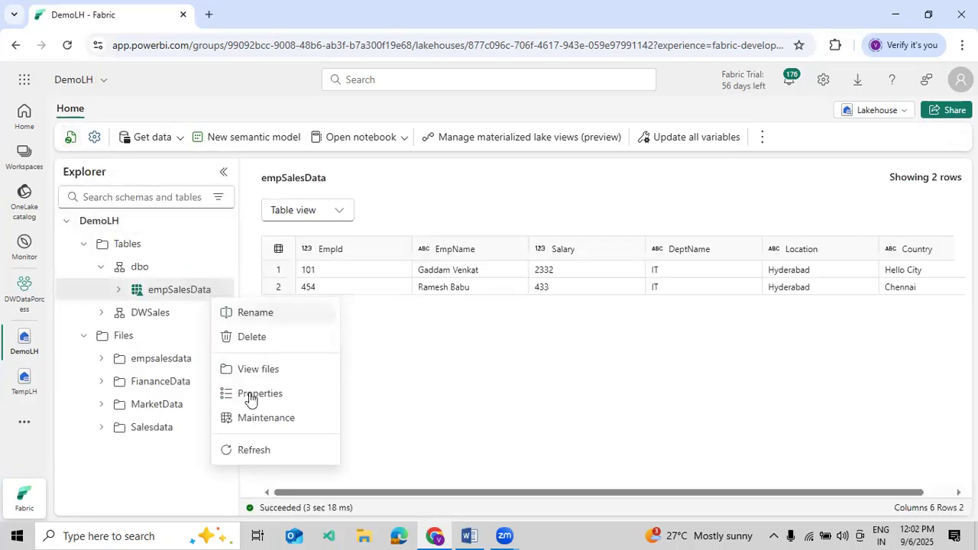
{"action": "left_click", "coordinate": [262, 457]}
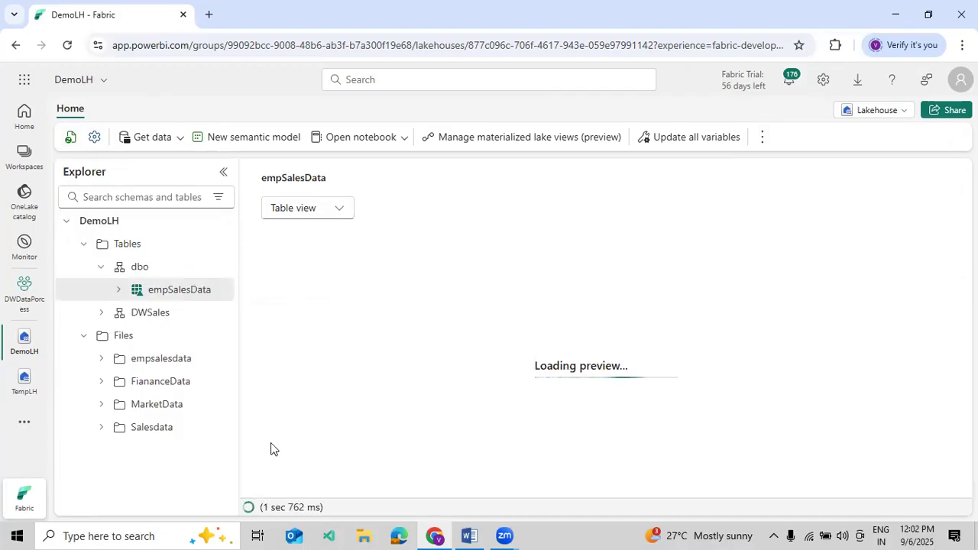
{"action": "left_click", "coordinate": [127, 426]}
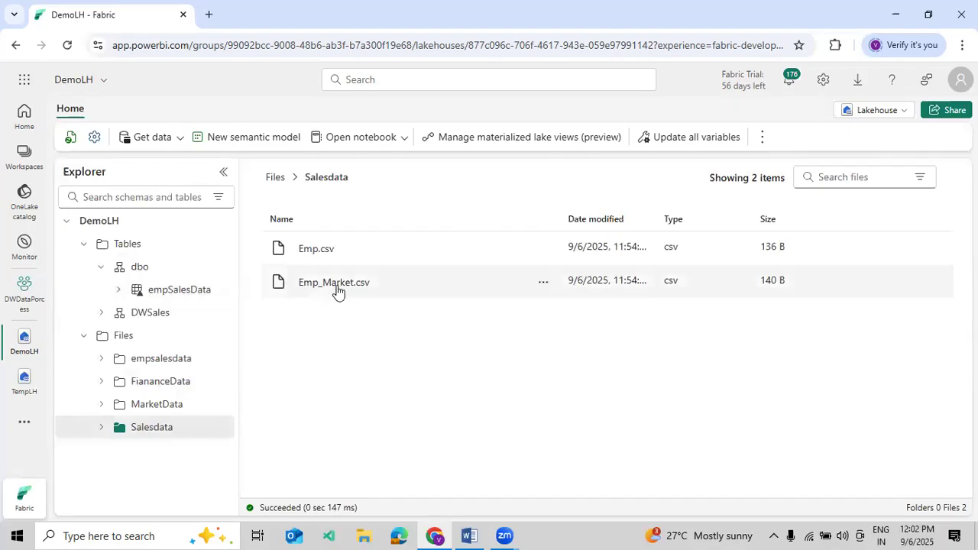
Append the records of Emp.csv to the existing dbo table empSalesData, using the header for column names.
{"action": "left_click", "coordinate": [544, 249]}
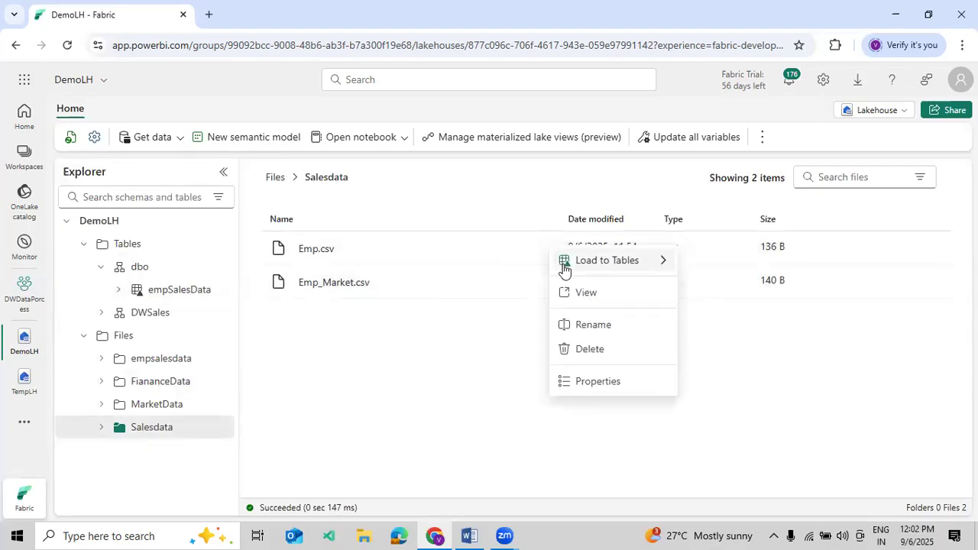
{"action": "mouse_move", "coordinate": [654, 261]}
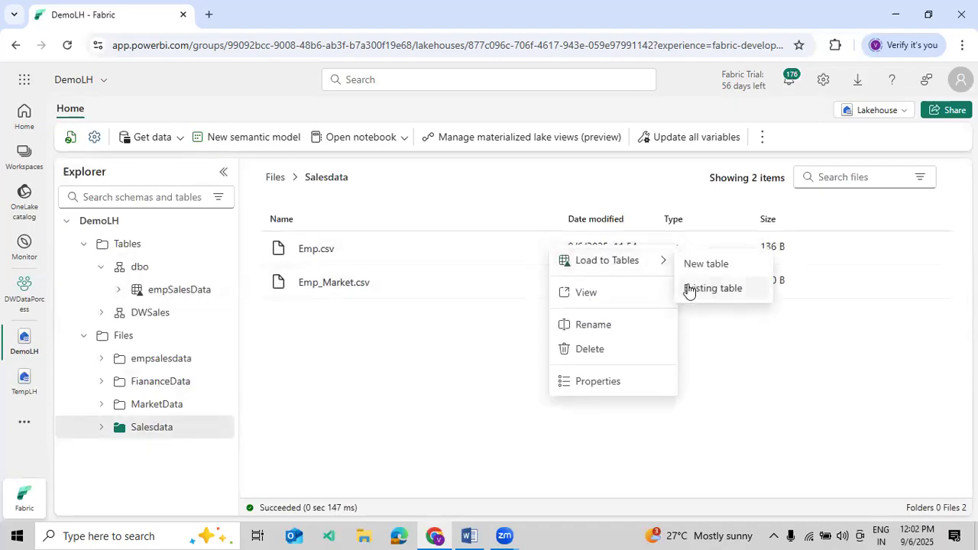
{"action": "left_click", "coordinate": [690, 289]}
{"action": "left_click", "coordinate": [417, 248]}
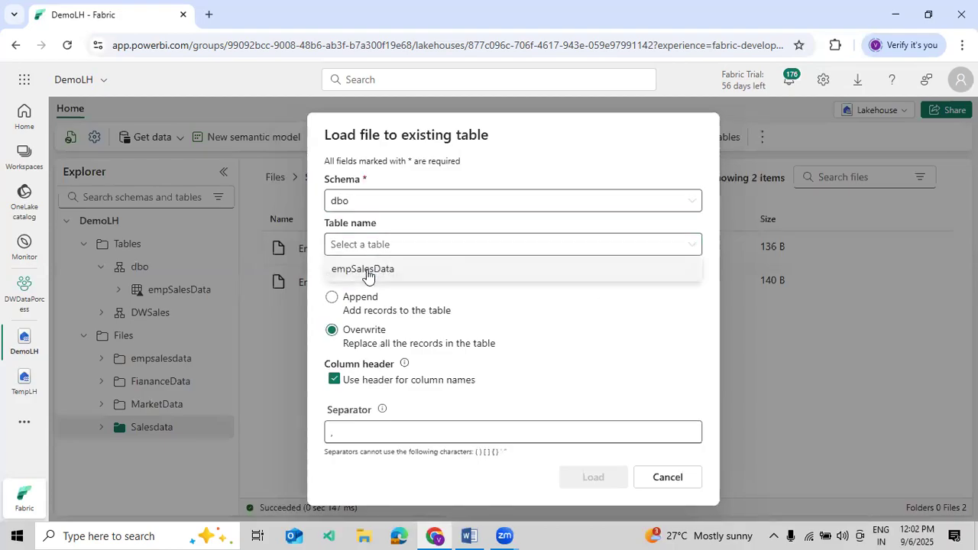
{"action": "left_click", "coordinate": [367, 273]}
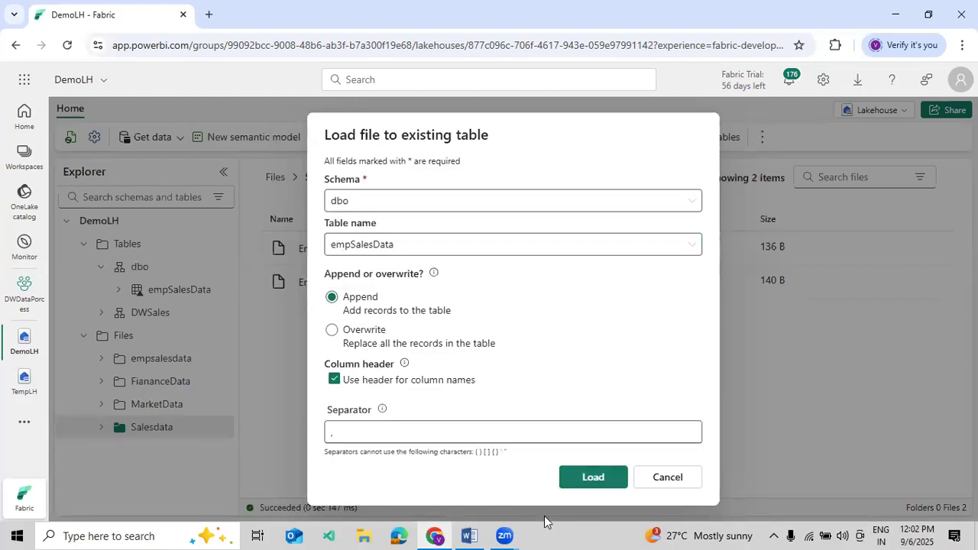
{"action": "left_click", "coordinate": [603, 480]}
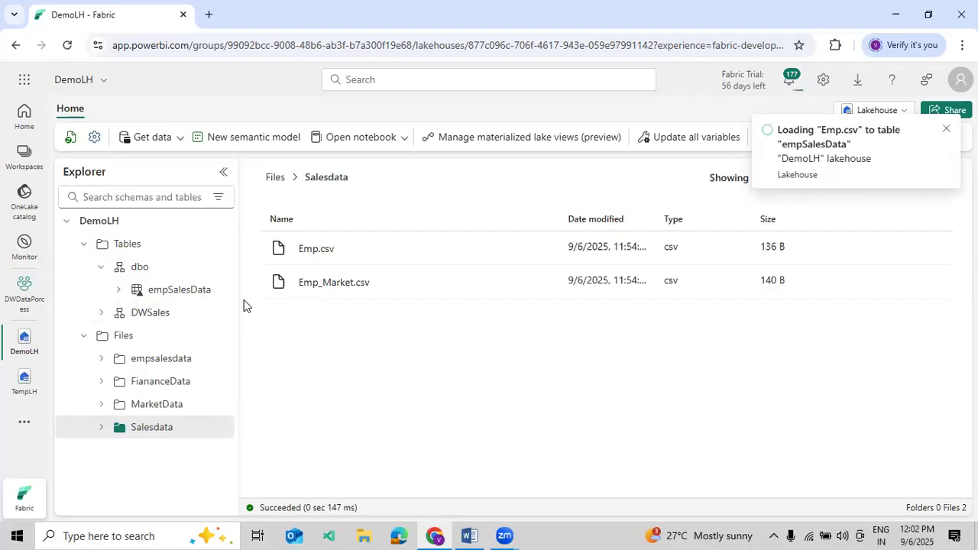
Check the empSalesData table and the empsalesdata folder, and try to move all Unidentified objects to Files.
{"action": "left_click", "coordinate": [180, 289]}
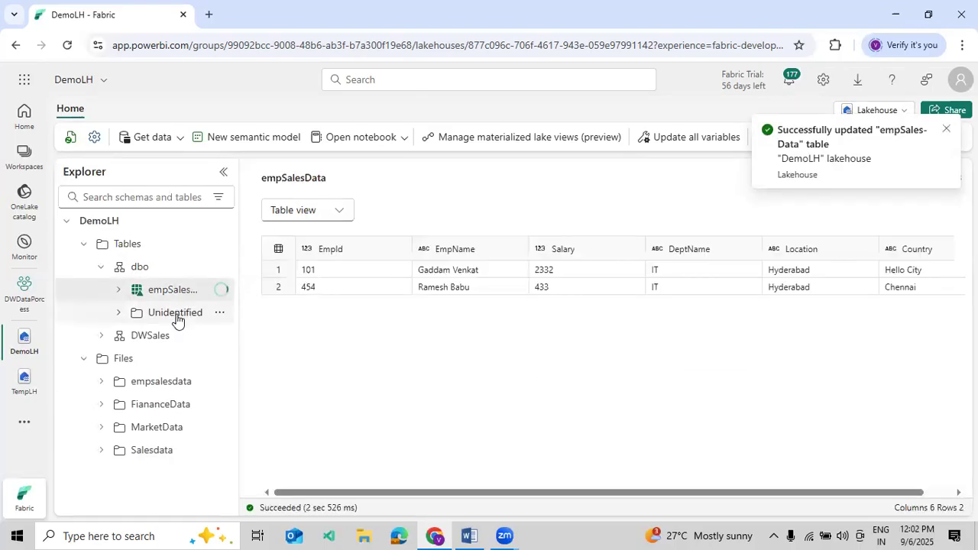
{"action": "left_click", "coordinate": [158, 391]}
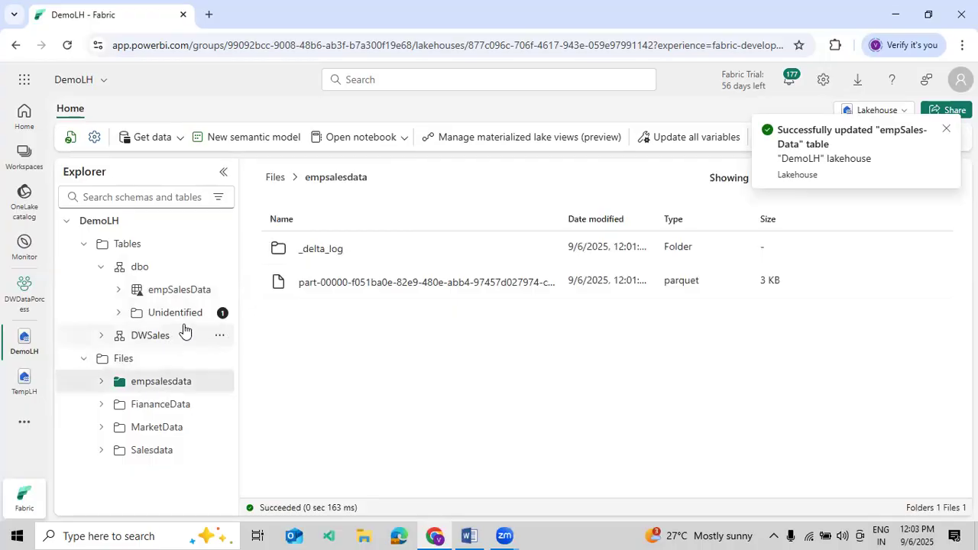
{"action": "left_click", "coordinate": [221, 315]}
{"action": "left_click", "coordinate": [236, 338]}
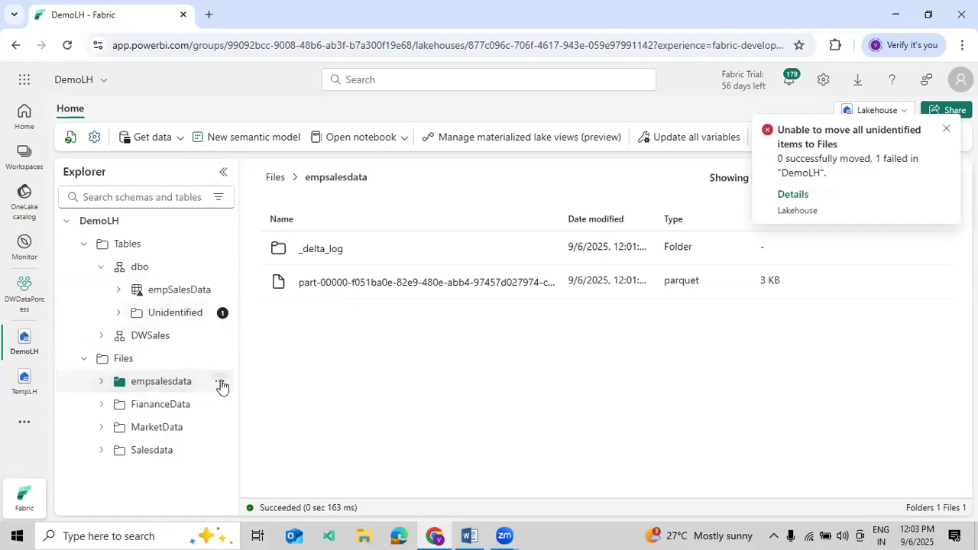
Delete the empsalesdata folder from Files.
{"action": "left_click", "coordinate": [220, 381]}
{"action": "left_click", "coordinate": [245, 278]}
{"action": "left_click", "coordinate": [501, 360]}
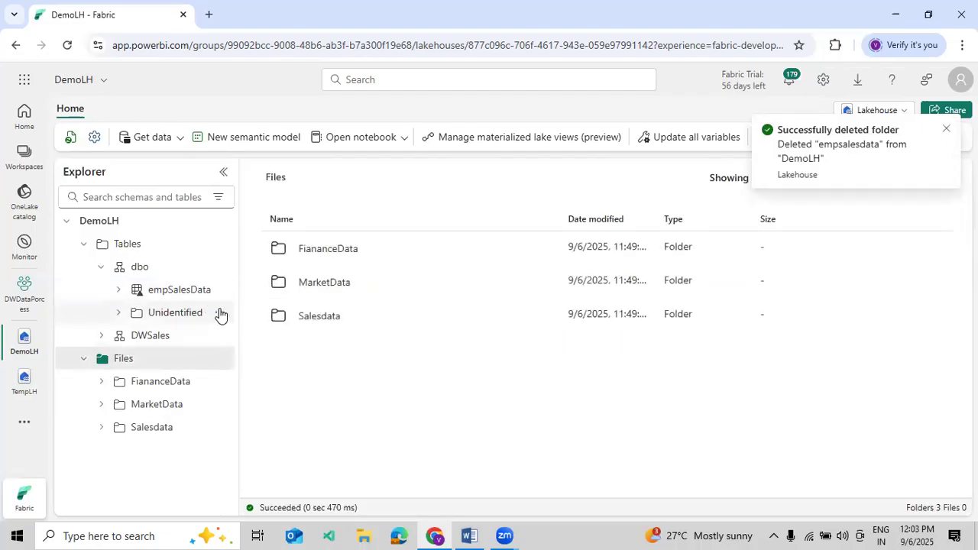
Refresh the empSalesData table and move all objects in dbo's Unidentified folder to Files.
{"action": "left_click", "coordinate": [224, 290]}
{"action": "left_click", "coordinate": [243, 451]}
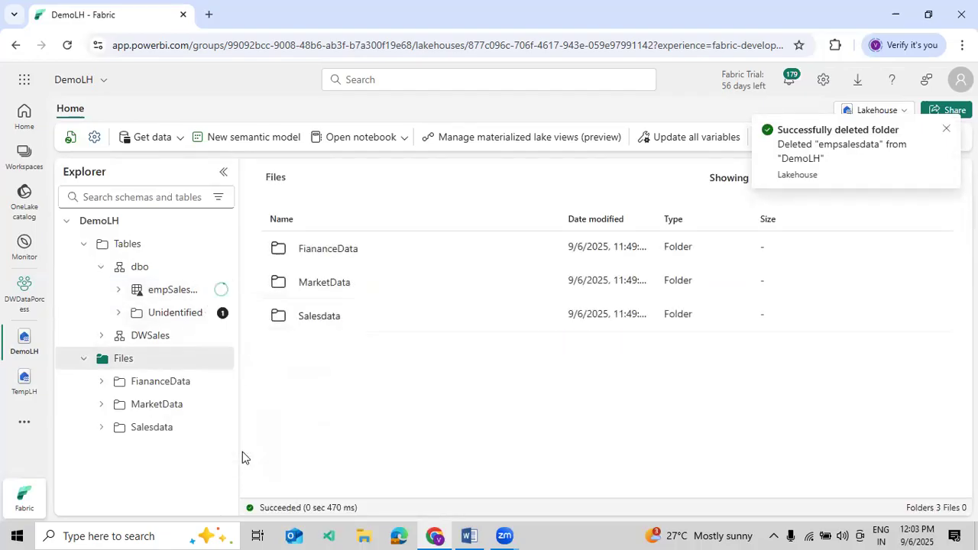
{"action": "left_click", "coordinate": [192, 359]}
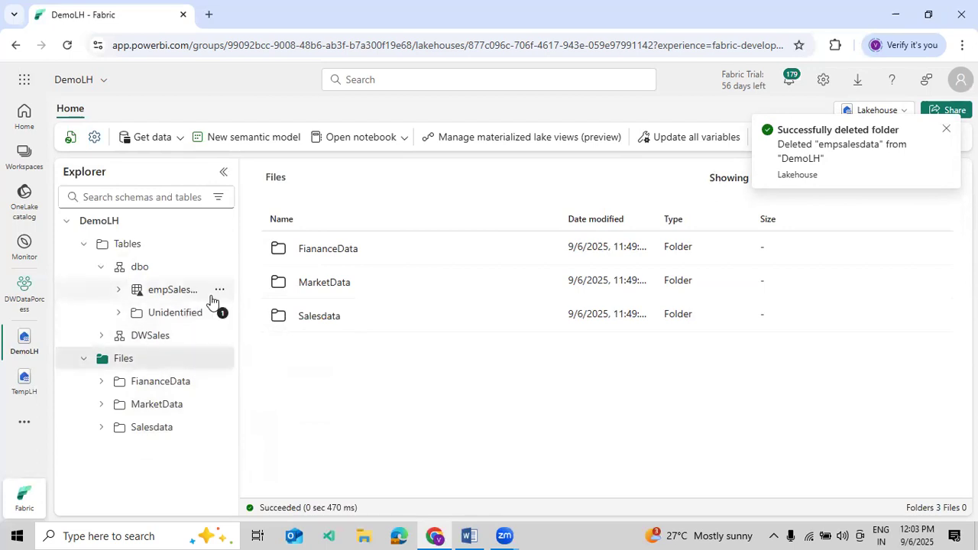
{"action": "left_click", "coordinate": [222, 315]}
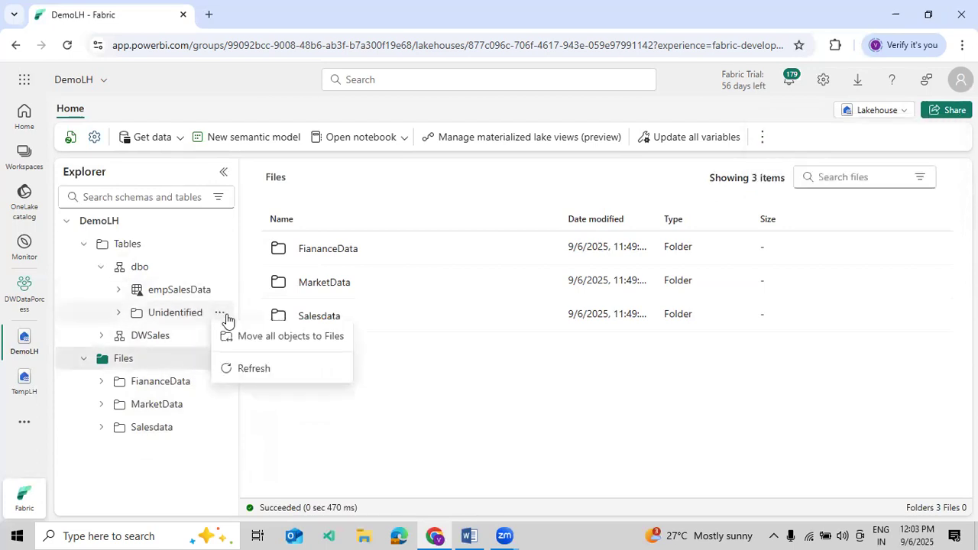
{"action": "left_click", "coordinate": [271, 342]}
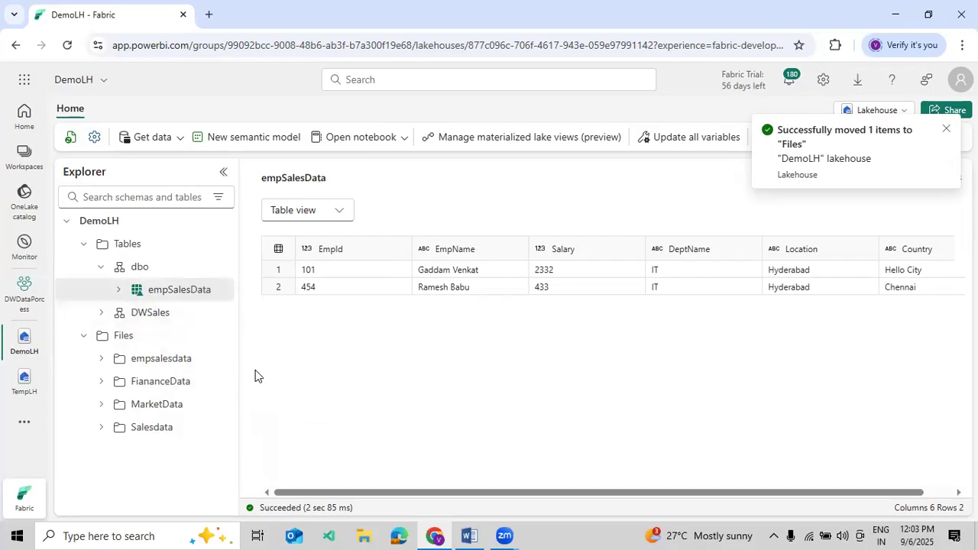
Load Emp.csv from the Salesdata folder into a new dbo table named empTempData.
{"action": "left_click", "coordinate": [138, 427]}
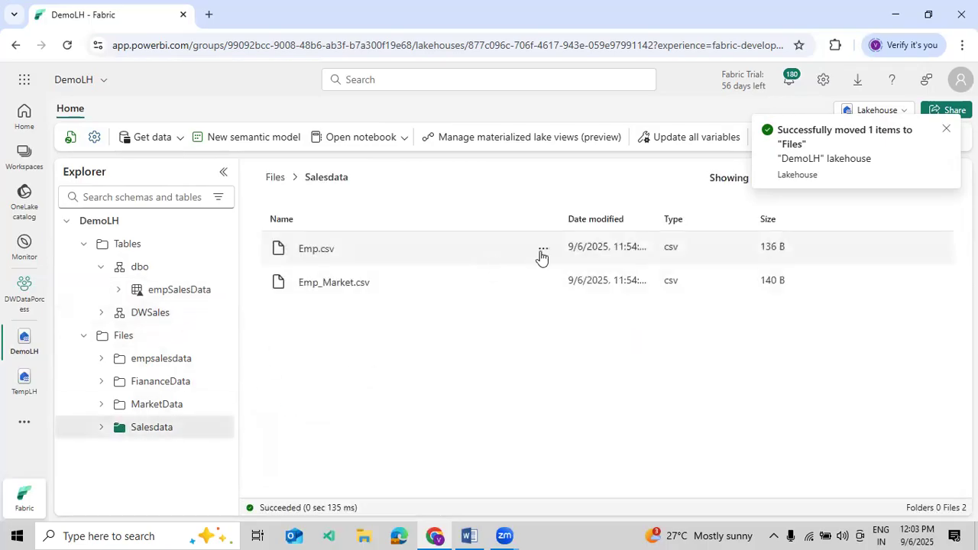
{"action": "left_click", "coordinate": [542, 250]}
{"action": "mouse_move", "coordinate": [581, 264]}
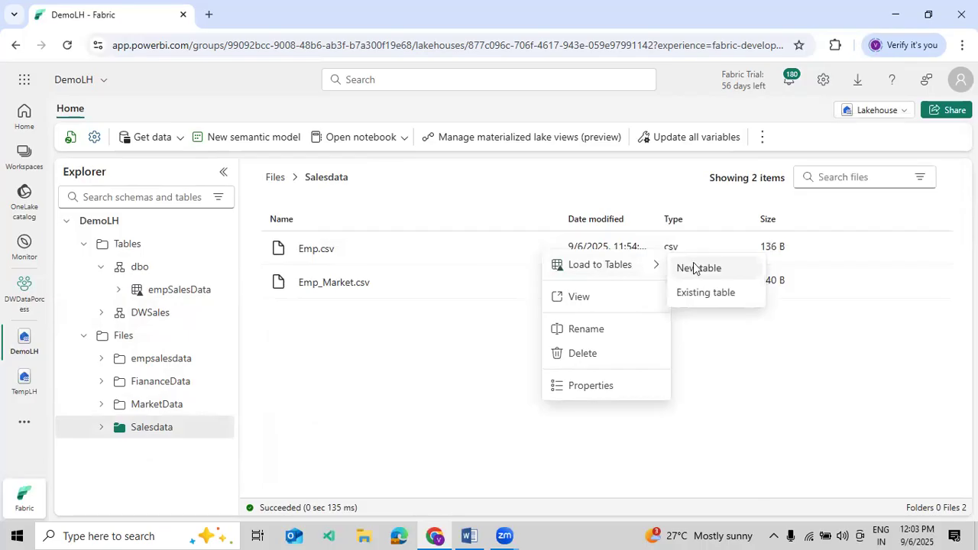
{"action": "left_click", "coordinate": [695, 269]}
{"action": "left_click", "coordinate": [448, 295]}
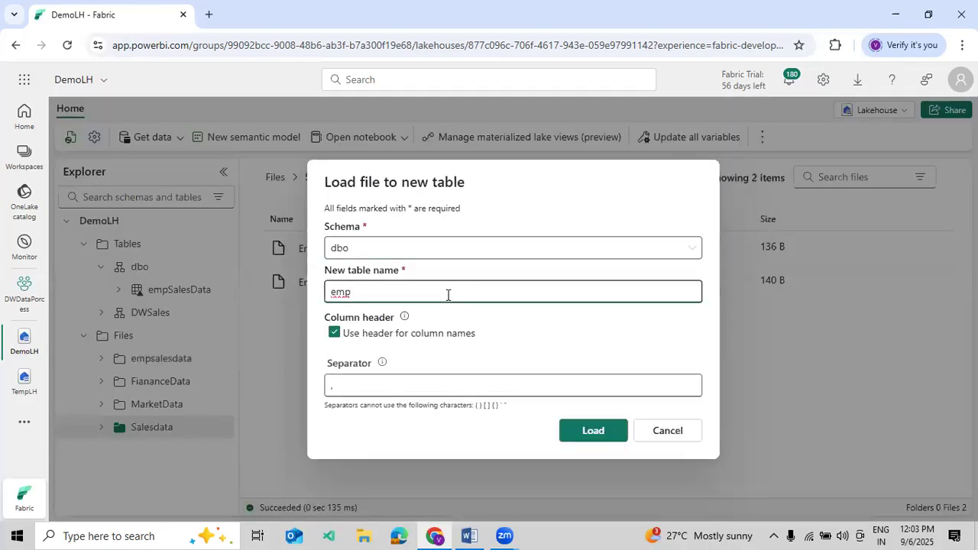
{"action": "type", "text": "TempData"}
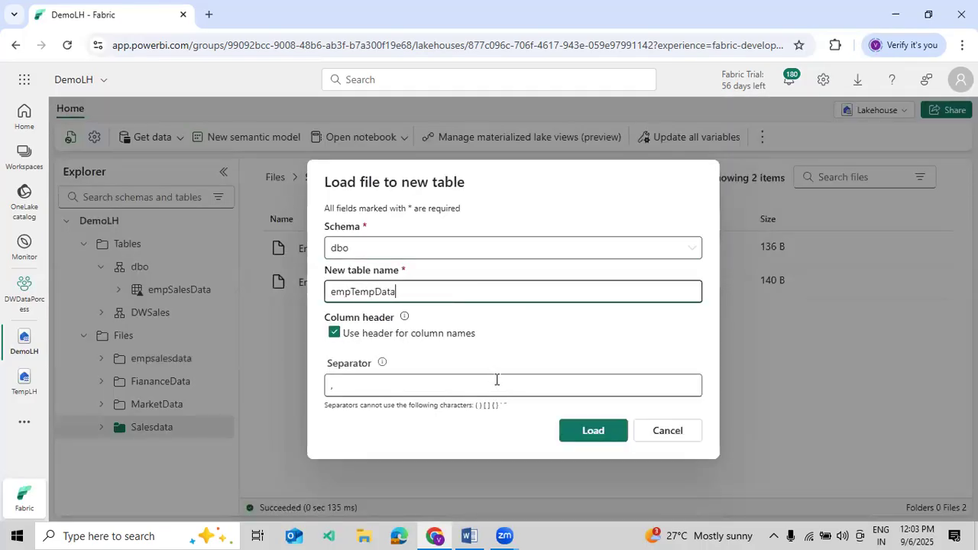
{"action": "left_click", "coordinate": [589, 438]}
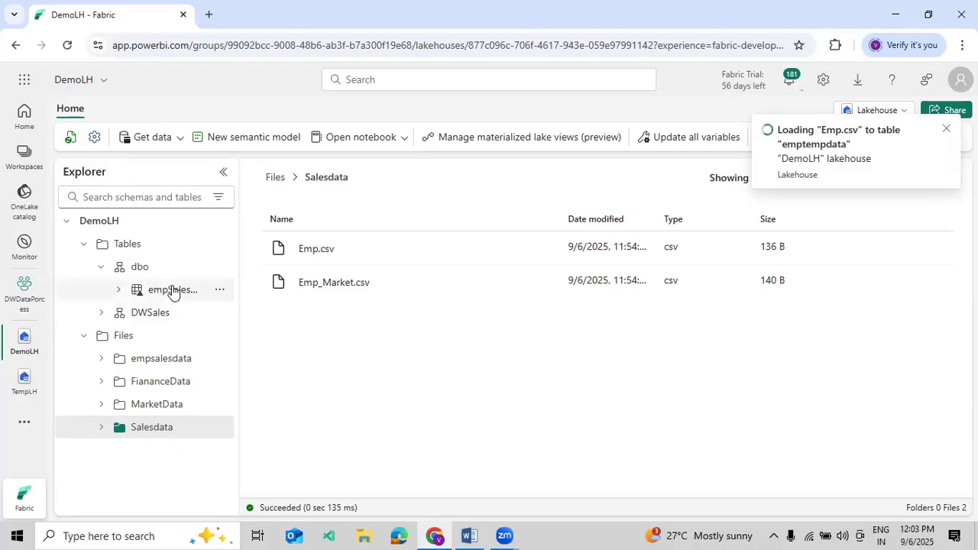
Refresh the dbo schema, preview the new emptempdata table and refresh it.
{"action": "left_click", "coordinate": [220, 266]}
{"action": "left_click", "coordinate": [241, 346]}
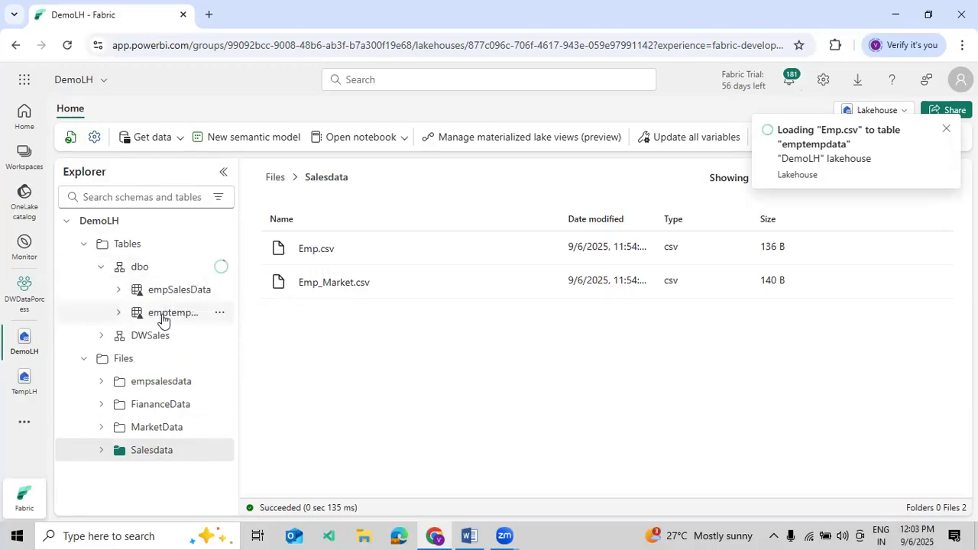
{"action": "left_click", "coordinate": [163, 315]}
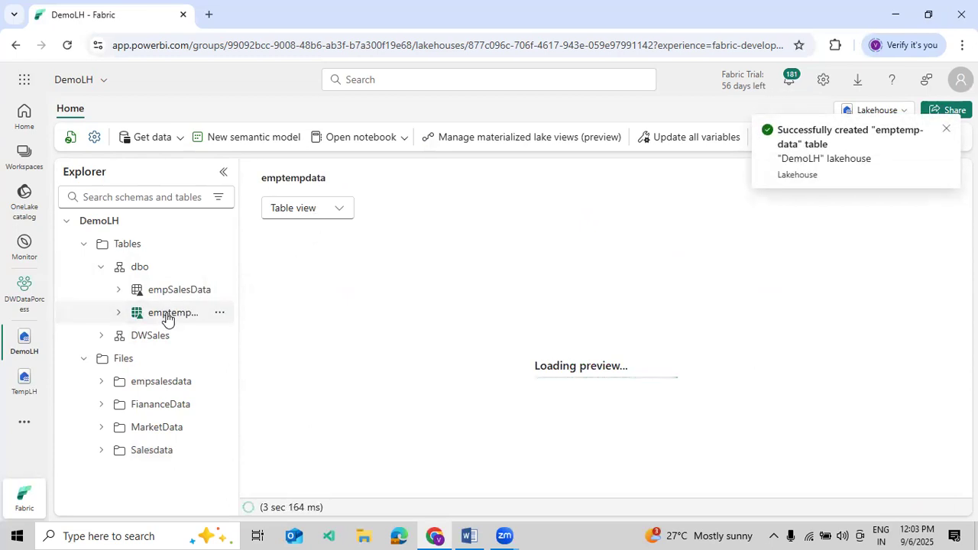
{"action": "left_click", "coordinate": [944, 133]}
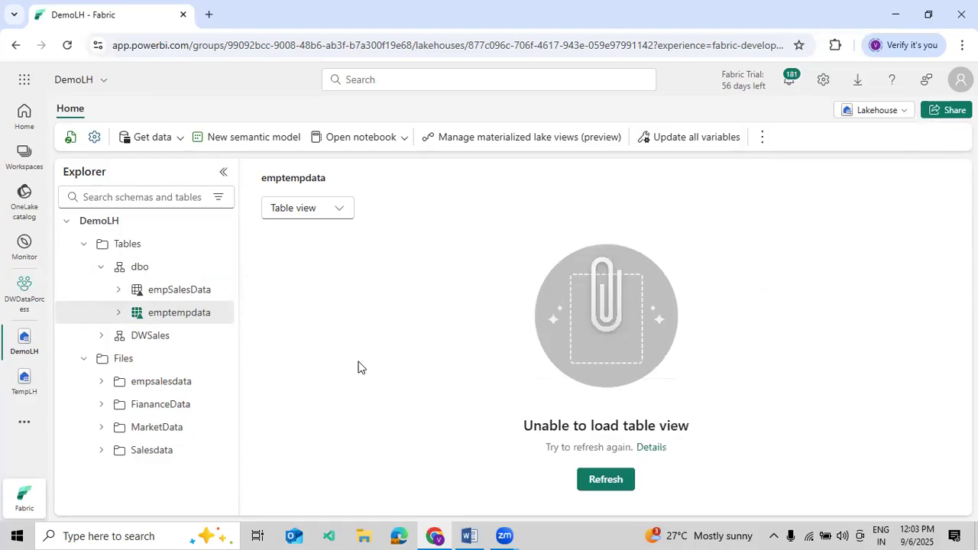
{"action": "left_click", "coordinate": [216, 312]}
{"action": "left_click", "coordinate": [248, 475]}
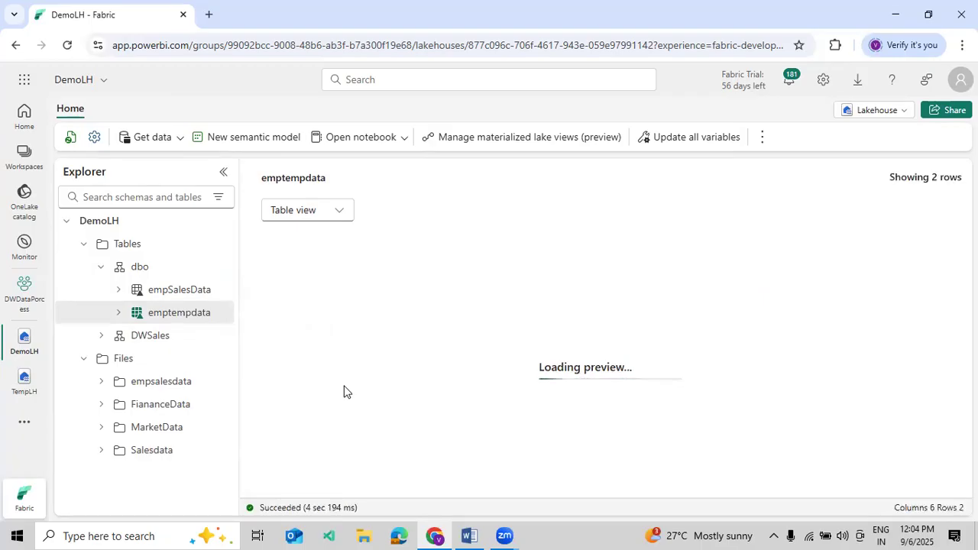
Append the records of Emp.csv from Salesdata to the existing dbo table emptempdata.
{"action": "left_click", "coordinate": [146, 456]}
{"action": "right_click", "coordinate": [544, 252]}
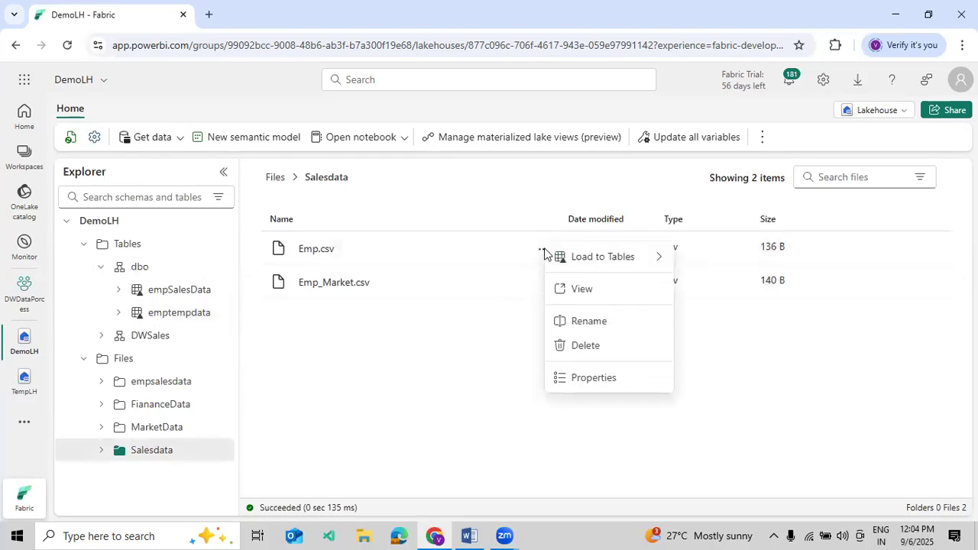
{"action": "mouse_move", "coordinate": [626, 265]}
{"action": "left_click", "coordinate": [696, 296]}
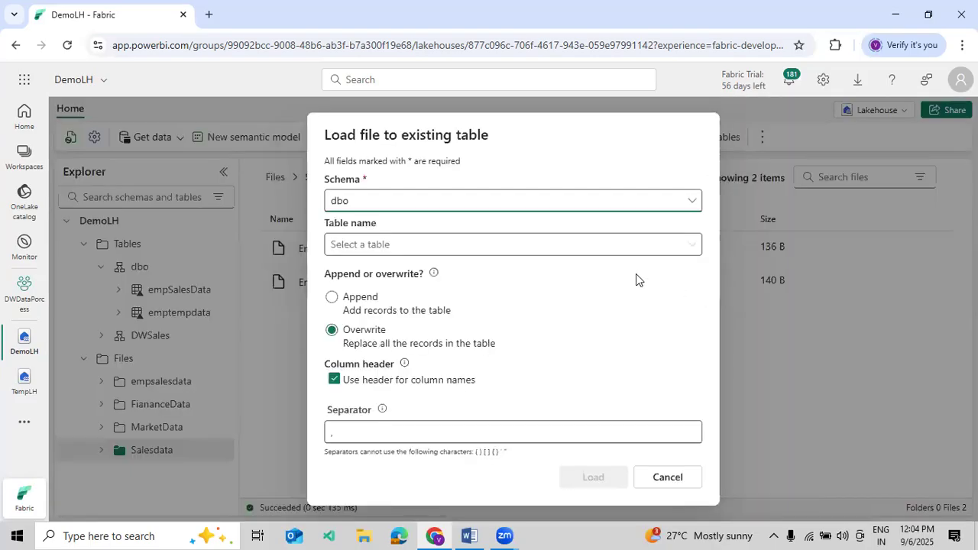
{"action": "left_click", "coordinate": [489, 246]}
{"action": "left_click", "coordinate": [361, 298]}
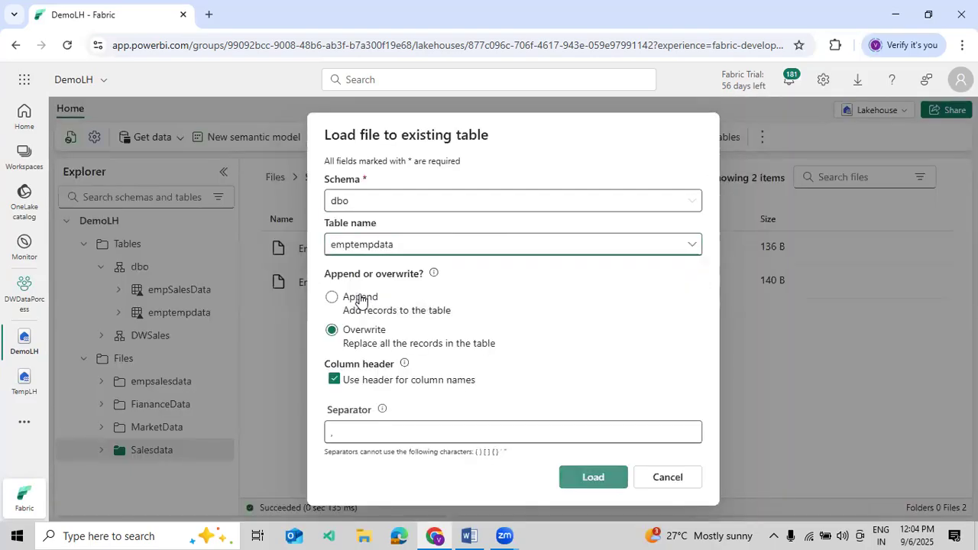
{"action": "left_click", "coordinate": [361, 308]}
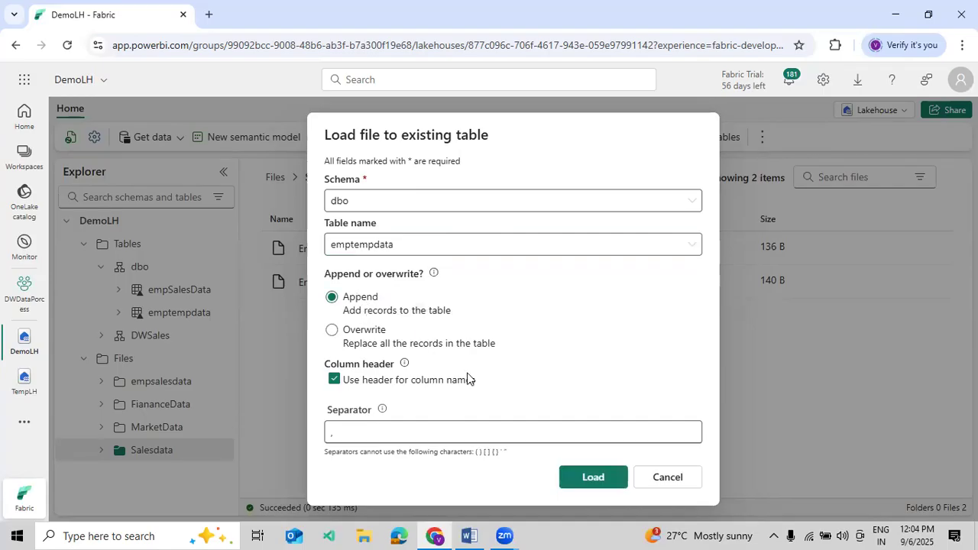
{"action": "left_click", "coordinate": [577, 476]}
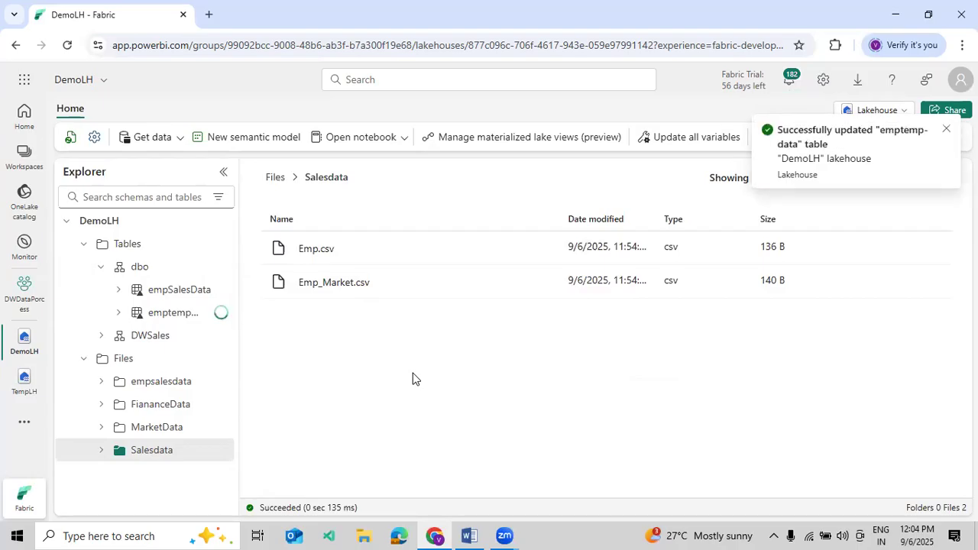
Preview the emptempdata table, refresh it and refresh all Tables to check for the appended records.
{"action": "left_click", "coordinate": [187, 317]}
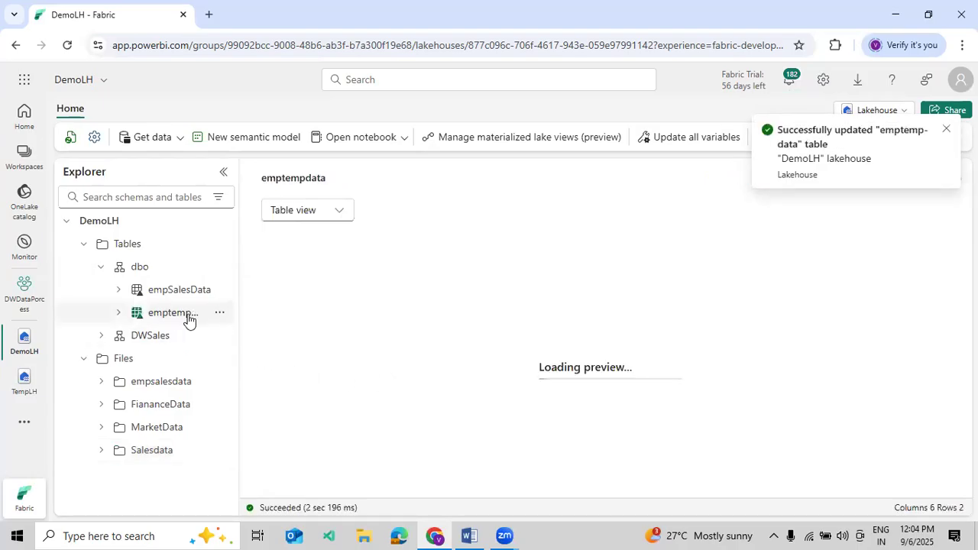
{"action": "left_click", "coordinate": [219, 314]}
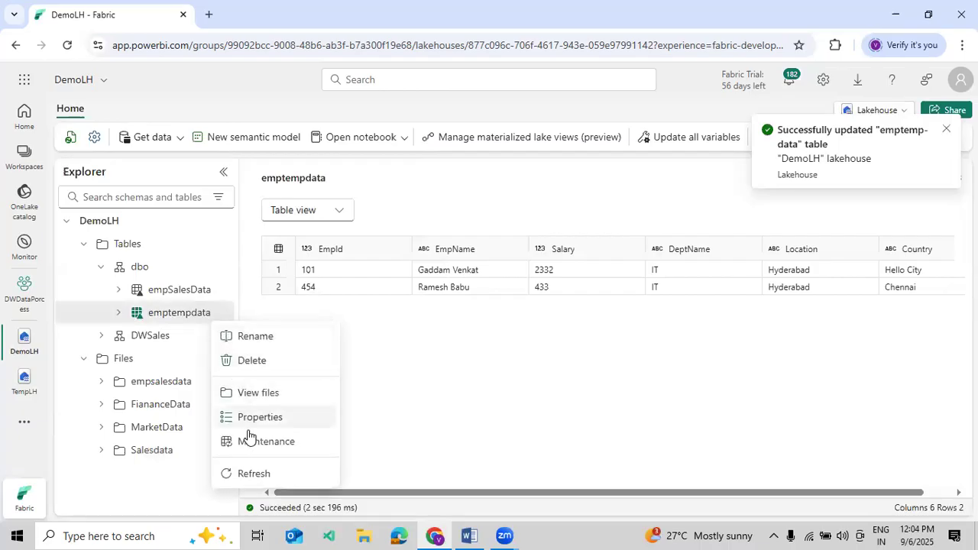
{"action": "left_click", "coordinate": [254, 474]}
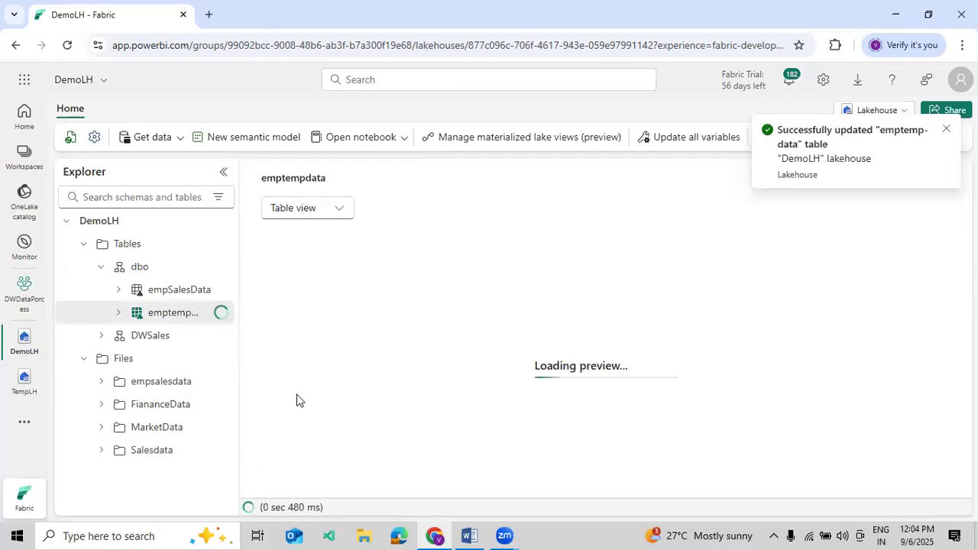
{"action": "left_click", "coordinate": [949, 133]}
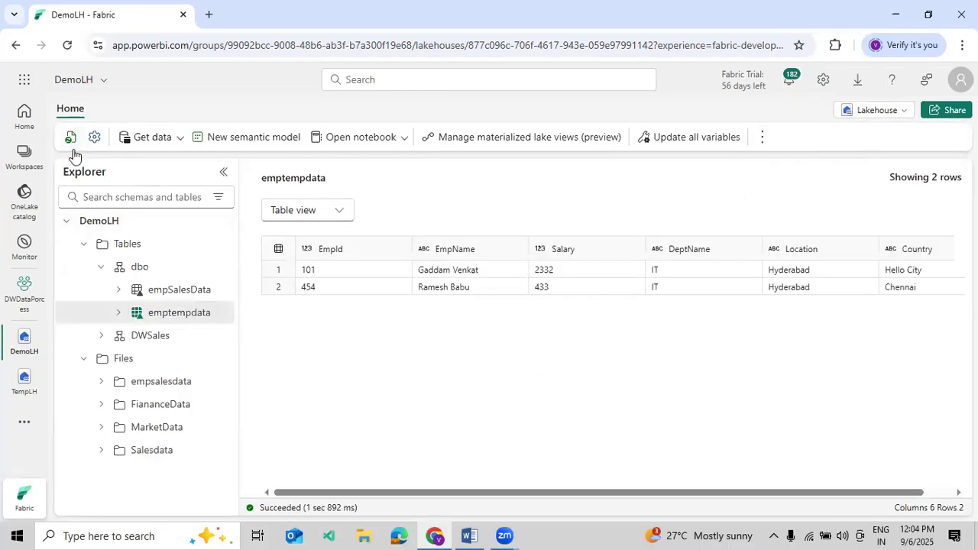
{"action": "left_click", "coordinate": [219, 244]}
{"action": "left_click", "coordinate": [246, 377]}
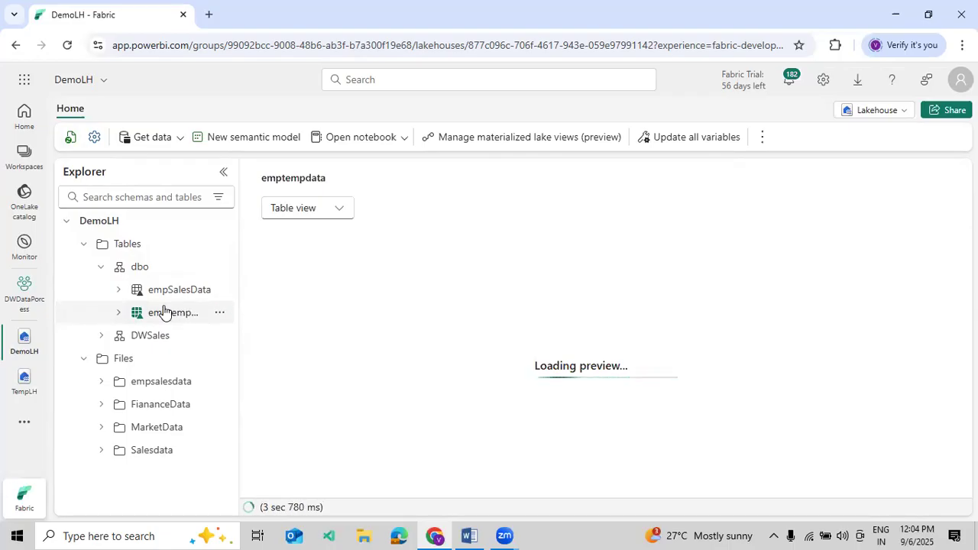
Refresh the emptempdata table repeatedly, along with the lakehouse, to check for the appended records.
{"action": "left_click", "coordinate": [216, 313]}
{"action": "left_click", "coordinate": [272, 471]}
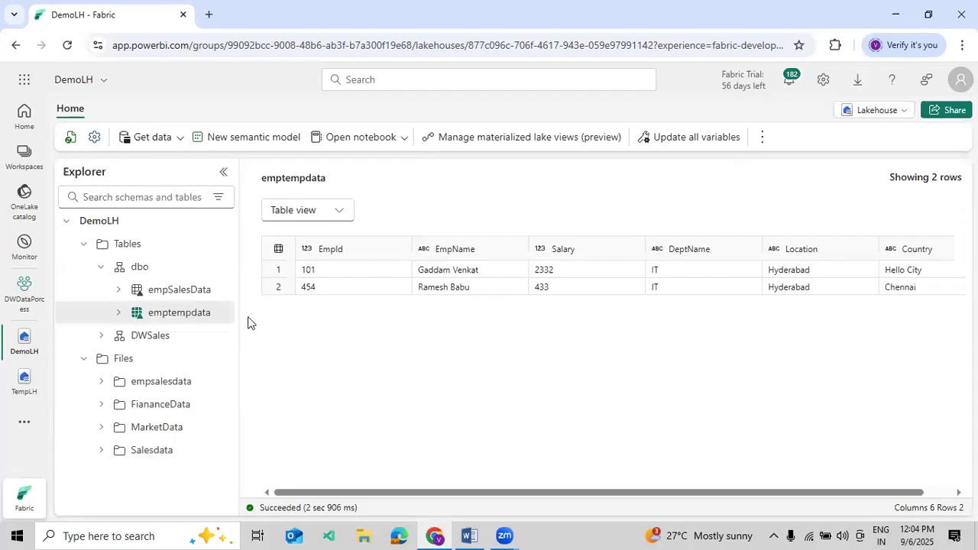
{"action": "left_click", "coordinate": [219, 313]}
{"action": "left_click", "coordinate": [272, 471]}
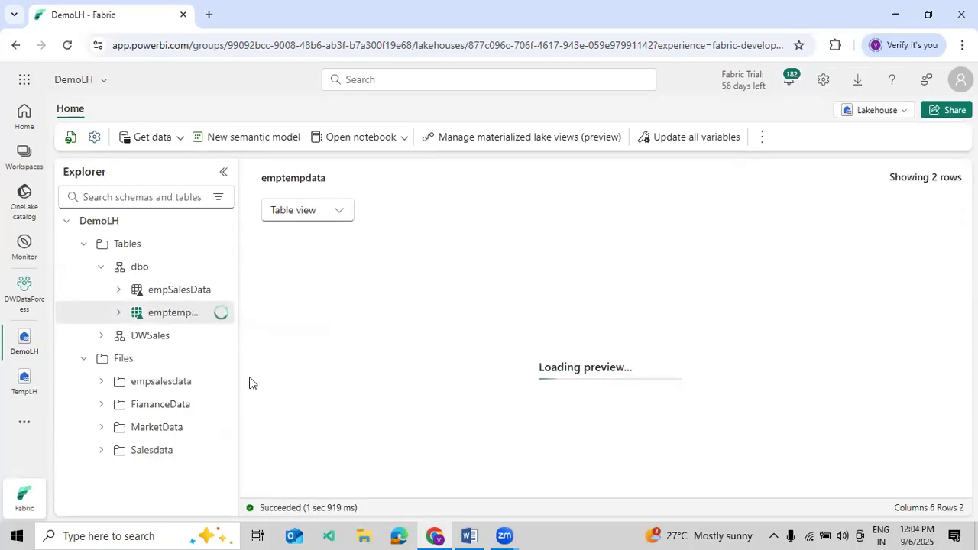
{"action": "left_click", "coordinate": [222, 315]}
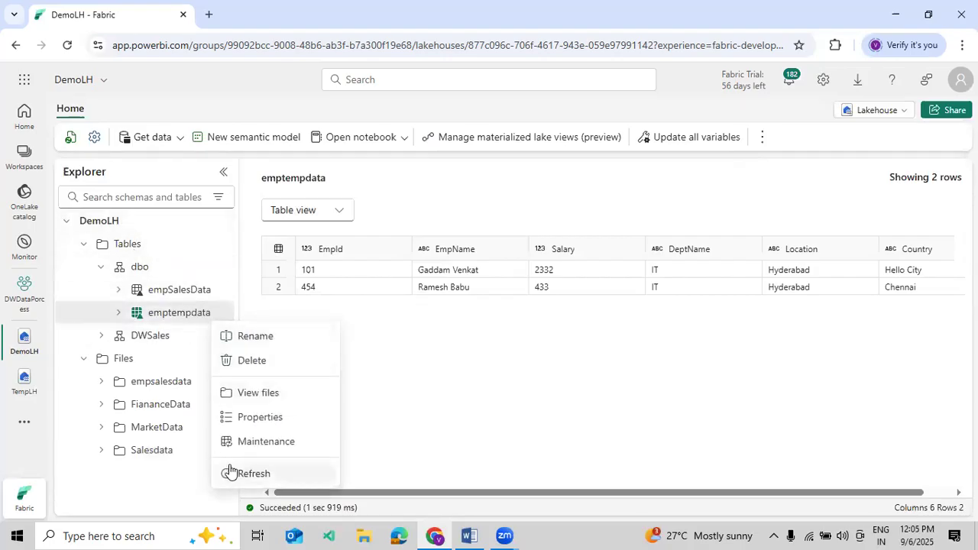
{"action": "left_click", "coordinate": [230, 472]}
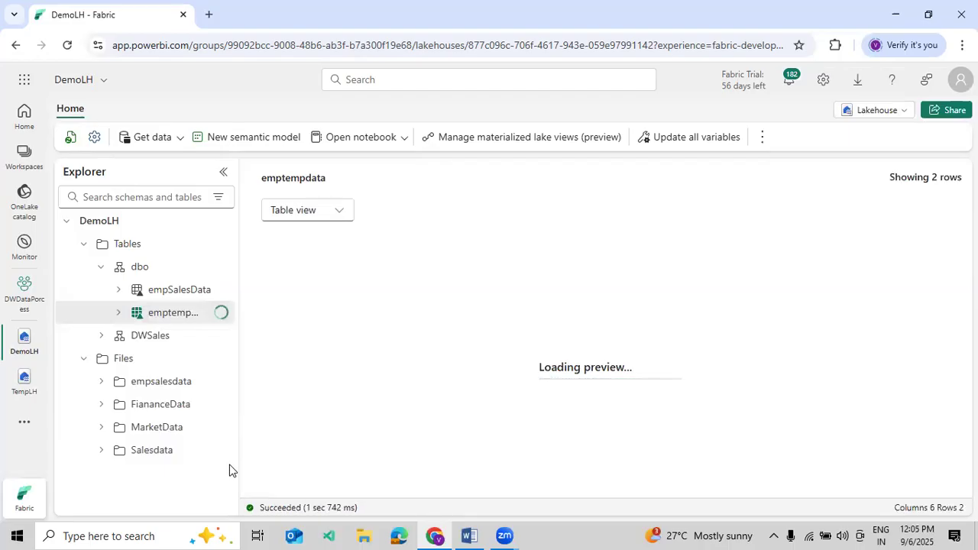
{"action": "left_click", "coordinate": [71, 139]}
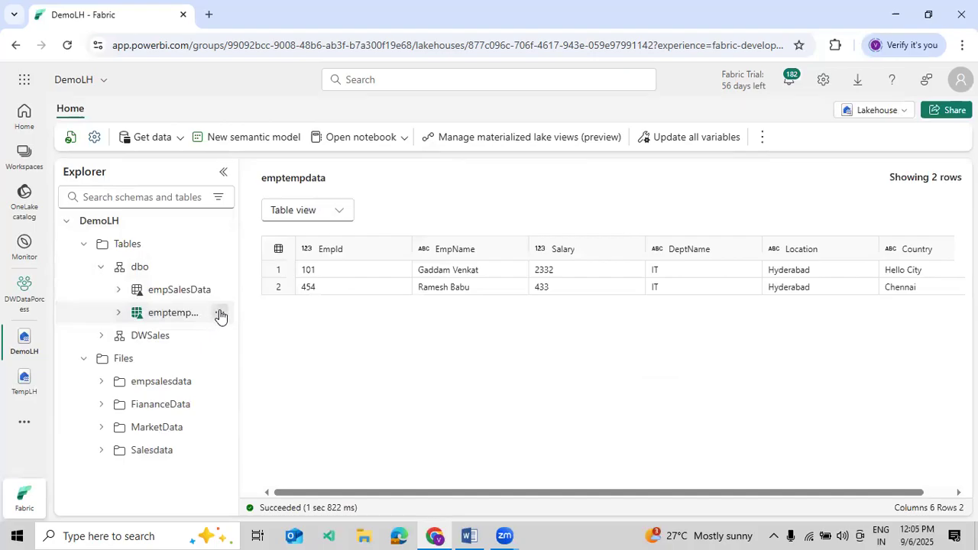
{"action": "left_click", "coordinate": [220, 315]}
{"action": "left_click", "coordinate": [249, 471]}
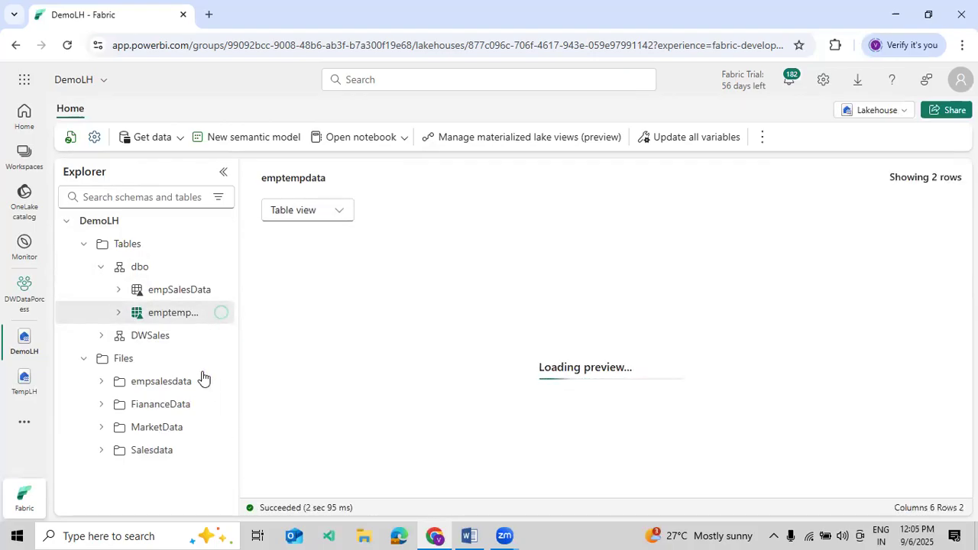
Refresh the dbo schema and its emptempdata table to recheck the row data.
{"action": "left_click", "coordinate": [221, 267]}
{"action": "left_click", "coordinate": [244, 348]}
{"action": "left_click", "coordinate": [219, 313]}
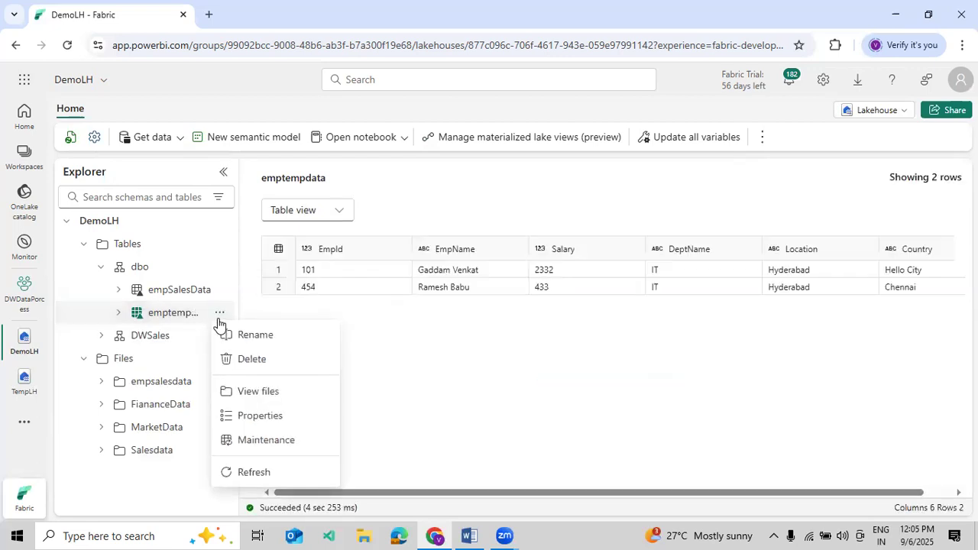
{"action": "left_click", "coordinate": [228, 471]}
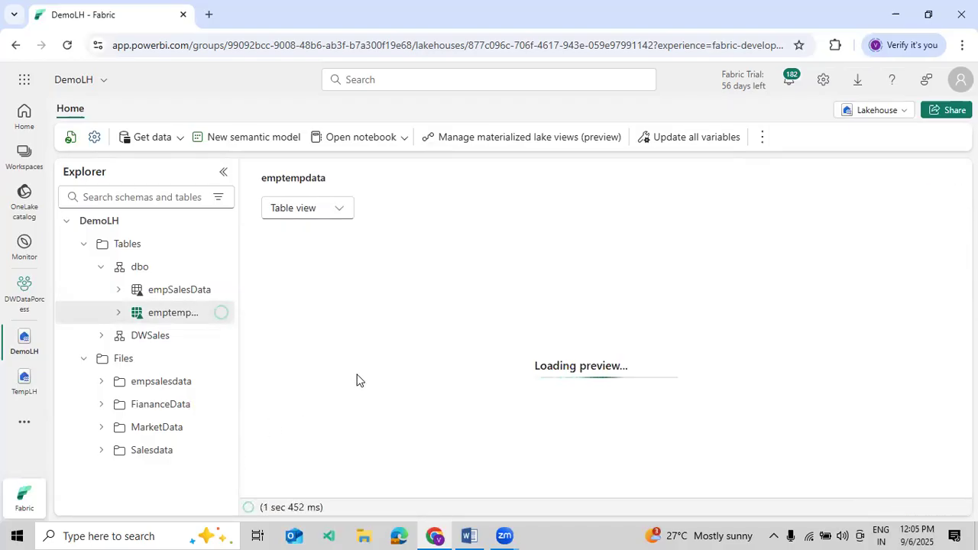
Reload the page, preview emptempdata, and refresh both dbo tables, empSalesData and emptempdata.
{"action": "left_click", "coordinate": [69, 47]}
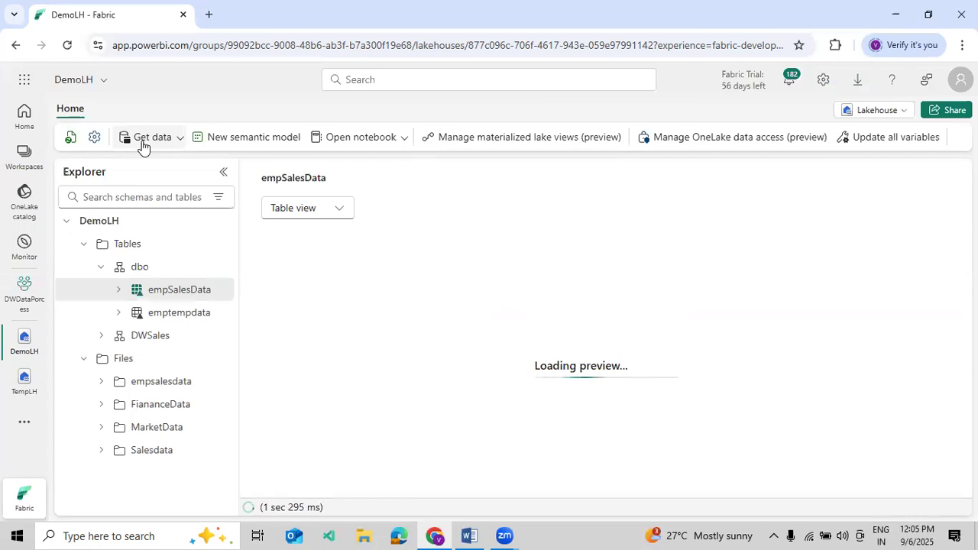
{"action": "left_click", "coordinate": [156, 315]}
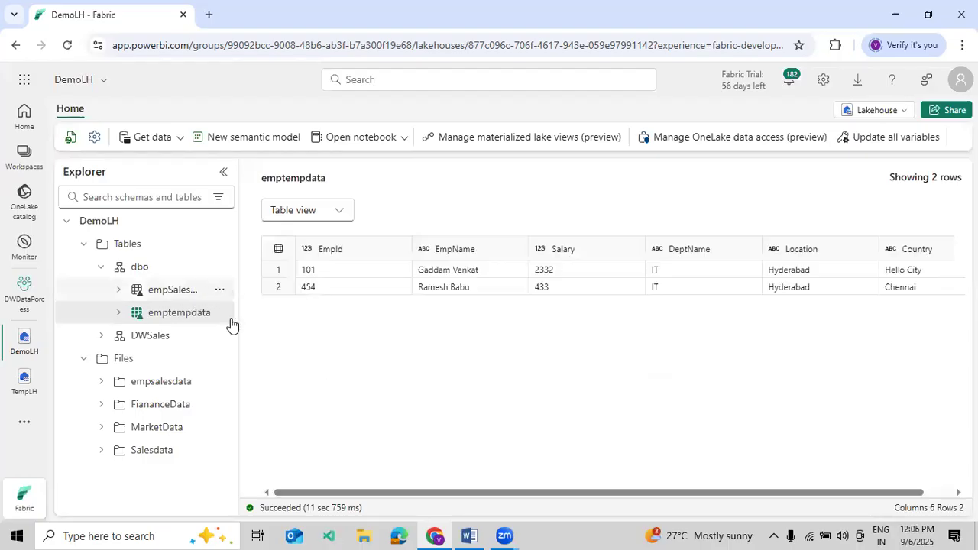
{"action": "left_click", "coordinate": [221, 289]}
{"action": "left_click", "coordinate": [242, 451]}
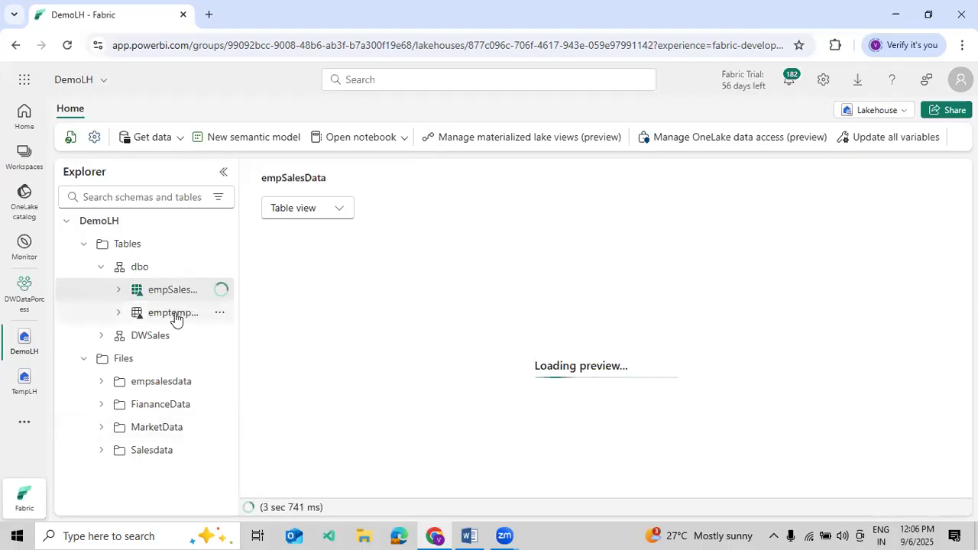
{"action": "left_click", "coordinate": [229, 318]}
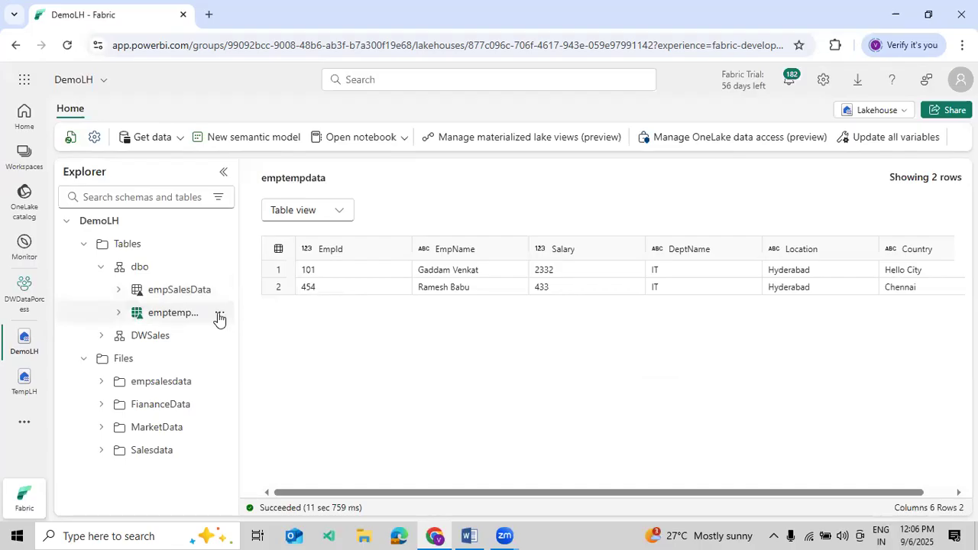
{"action": "left_click", "coordinate": [218, 314]}
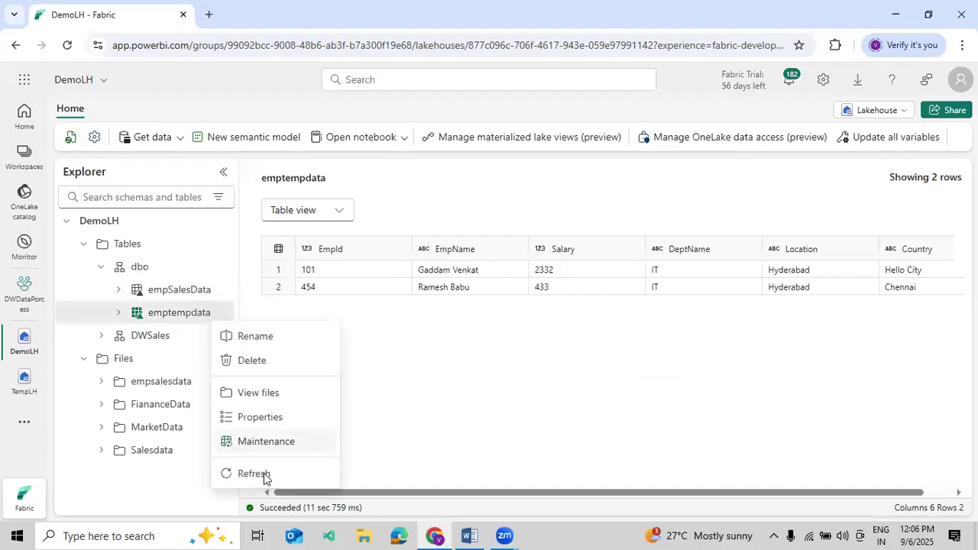
{"action": "left_click", "coordinate": [255, 474]}
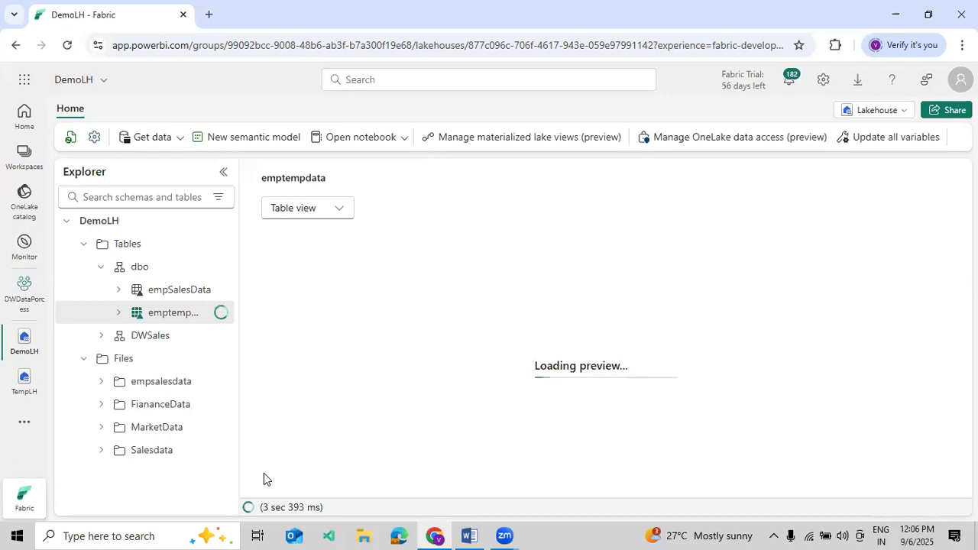
Append the records of Emp.csv from Salesdata to the dbo table emptempdata again and preview the table.
{"action": "left_click", "coordinate": [155, 454]}
{"action": "left_click", "coordinate": [544, 250]}
{"action": "mouse_move", "coordinate": [592, 265]}
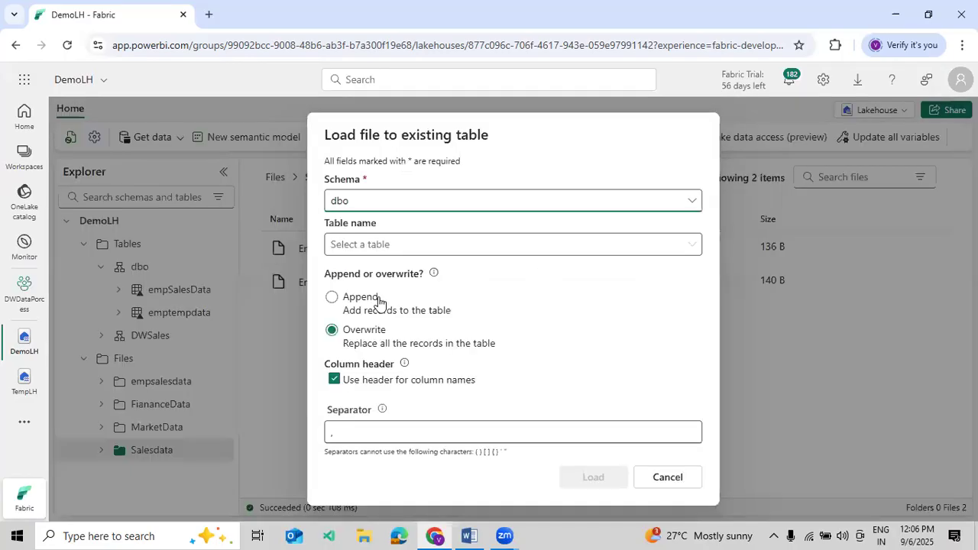
{"action": "left_click", "coordinate": [374, 299]}
{"action": "left_click", "coordinate": [395, 245]}
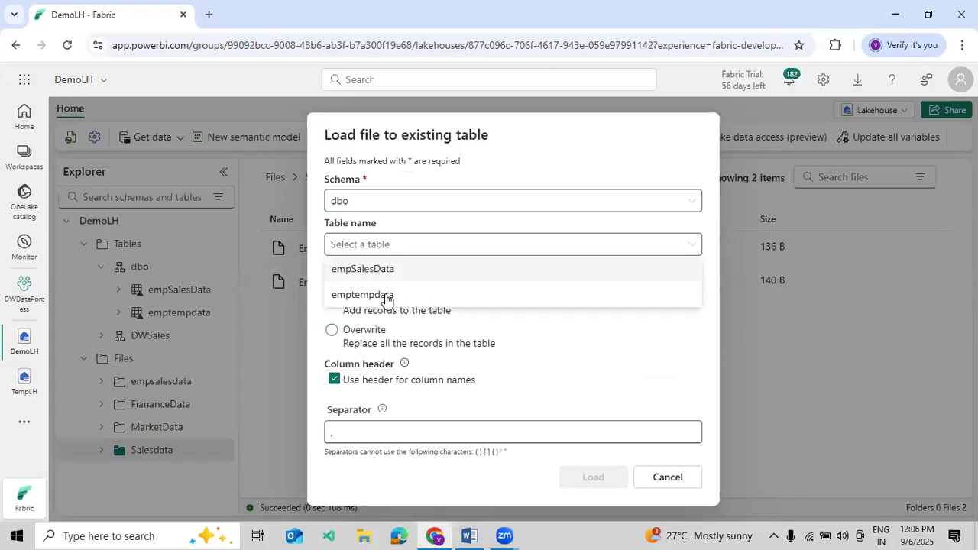
{"action": "left_click", "coordinate": [386, 298]}
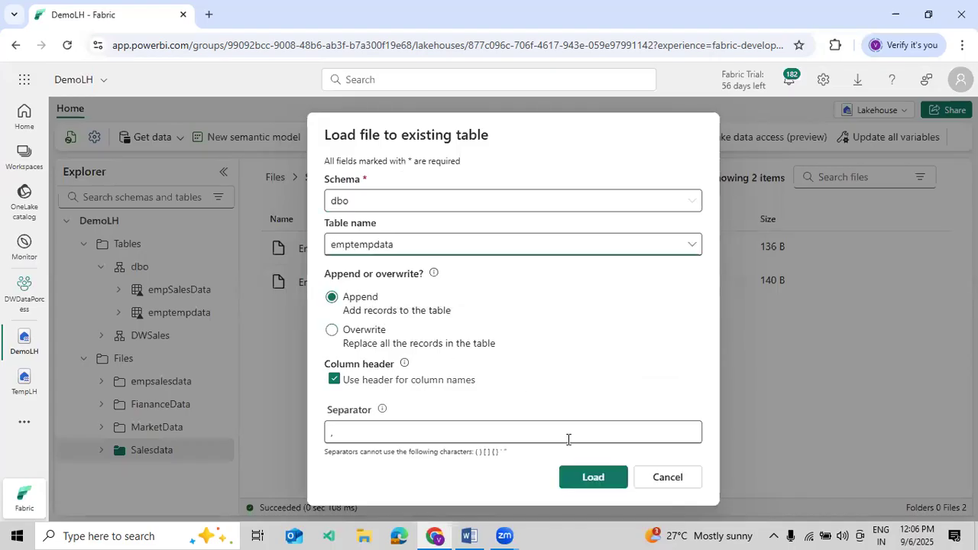
{"action": "left_click", "coordinate": [584, 478]}
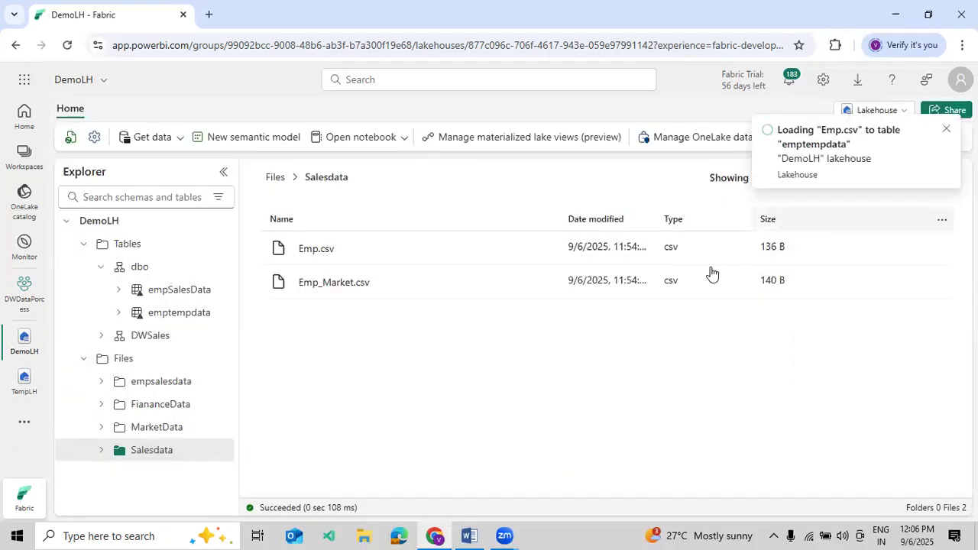
{"action": "left_click", "coordinate": [174, 318]}
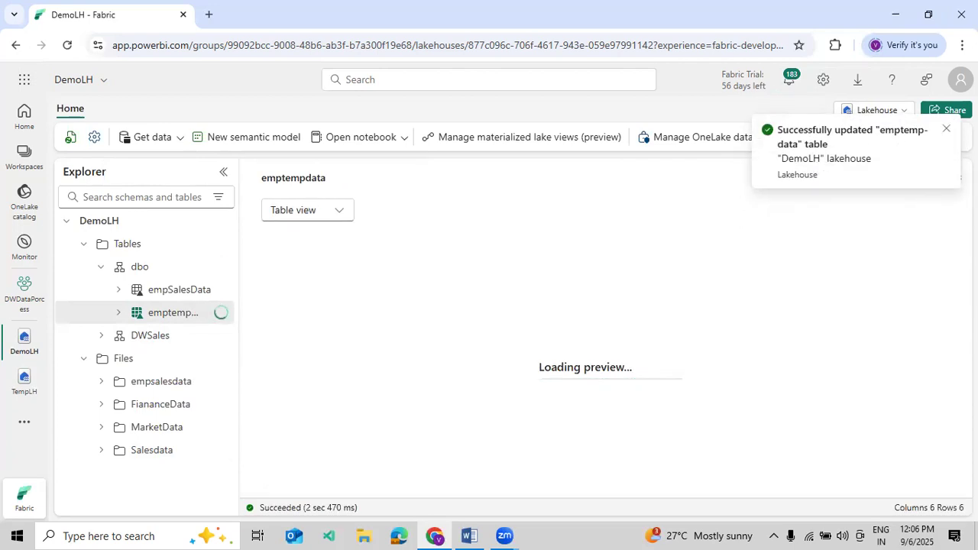
{"action": "left_click", "coordinate": [946, 128]}
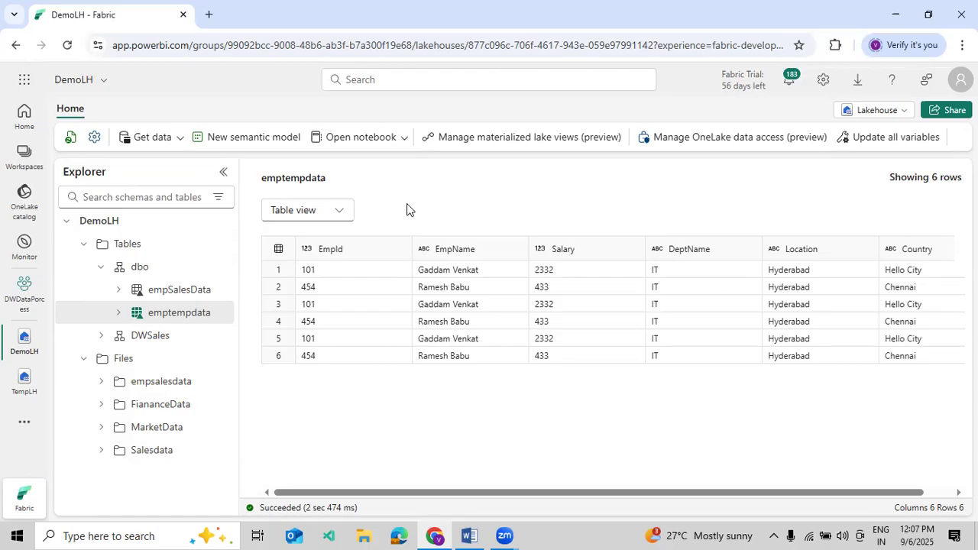
Load Emp_Market.csv from the Salesdata folder into a new table named EmployeeInfo in the DWSales schema.
{"action": "left_click", "coordinate": [153, 450]}
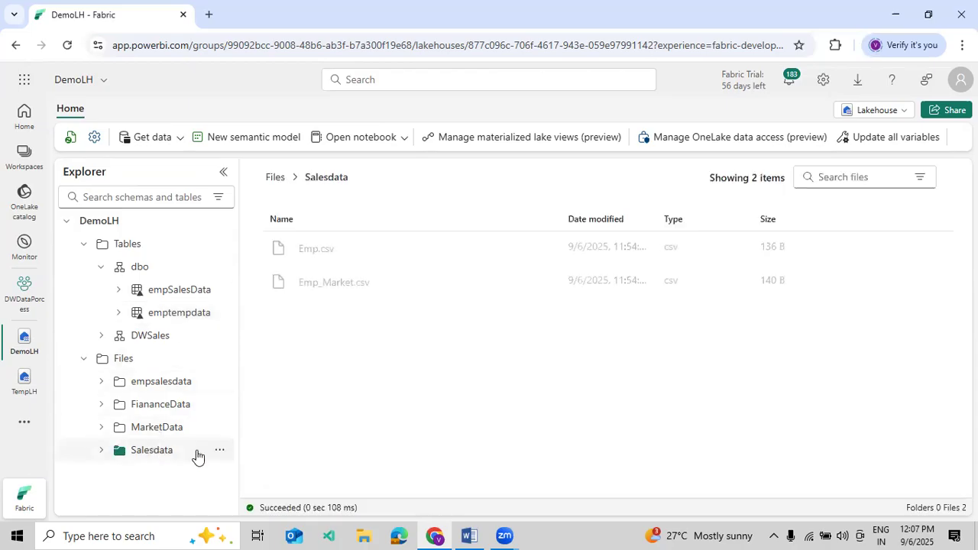
{"action": "left_click", "coordinate": [547, 283]}
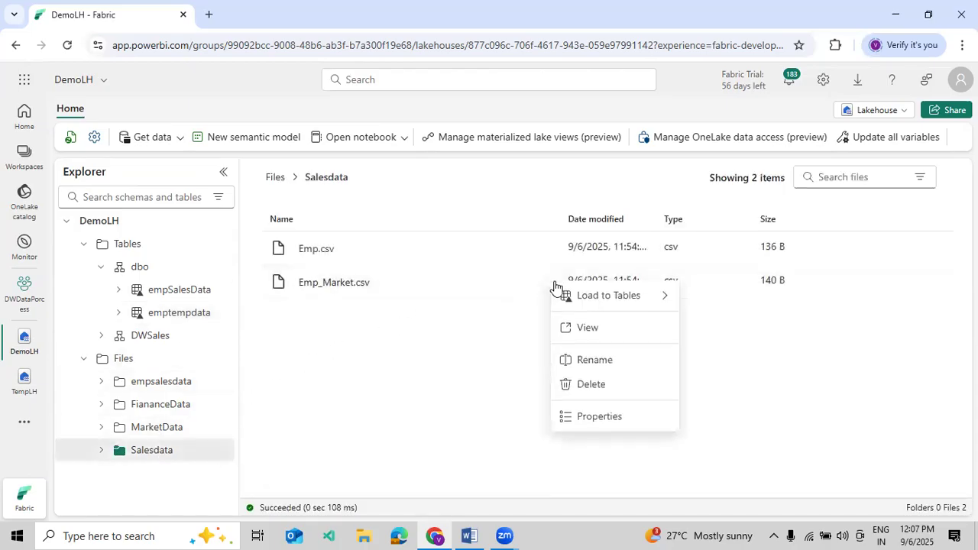
{"action": "left_click", "coordinate": [663, 301]}
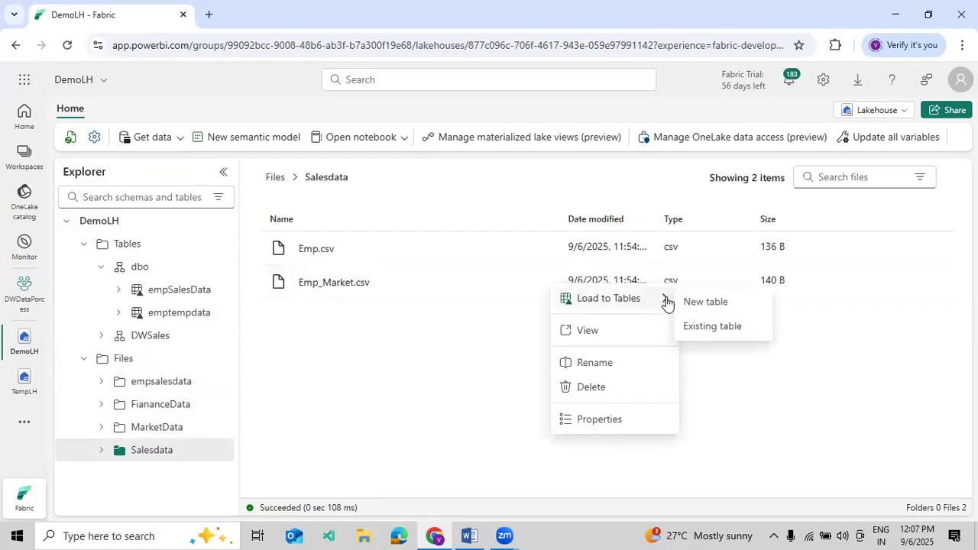
{"action": "left_click", "coordinate": [705, 303]}
{"action": "left_click", "coordinate": [432, 245]}
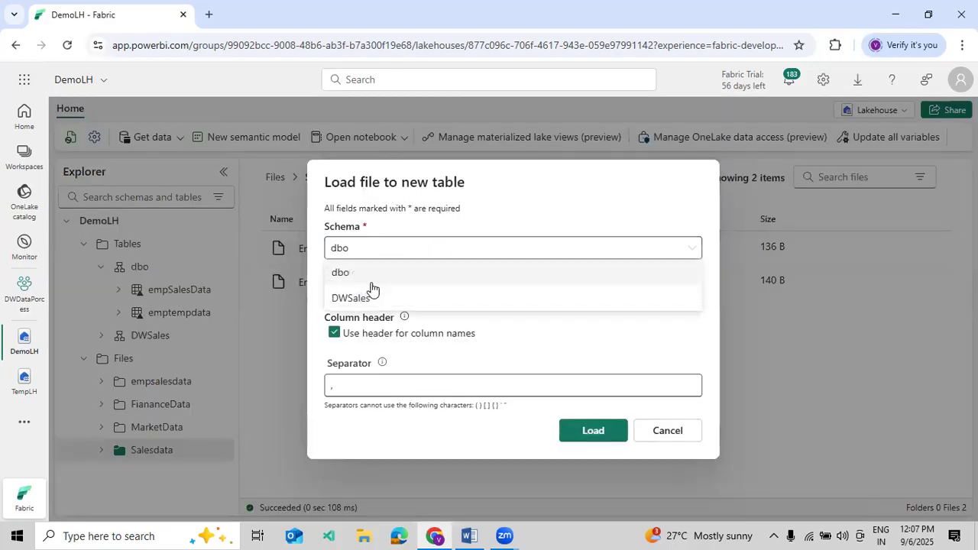
{"action": "left_click", "coordinate": [364, 299]}
{"action": "left_click", "coordinate": [401, 292]}
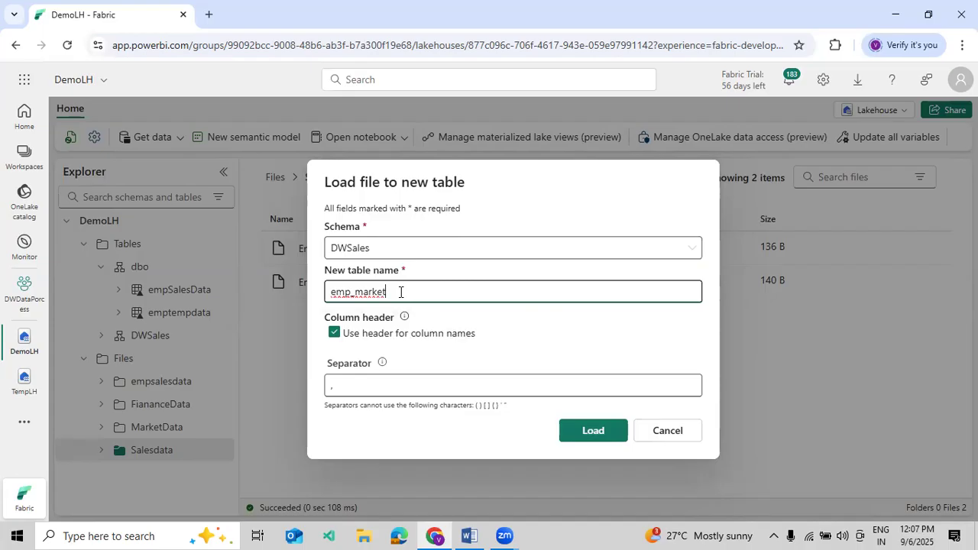
{"action": "key", "text": "BackSpace"}
{"action": "key", "text": "BackSpace"}
{"action": "key", "text": "BackSpace"}
{"action": "key", "text": "BackSpace"}
{"action": "key", "text": "BackSpace"}
{"action": "key", "text": "BackSpace"}
{"action": "key", "text": "BackSpace"}
{"action": "key", "text": "BackSpace"}
{"action": "key", "text": "BackSpace"}
{"action": "key", "text": "BackSpace"}
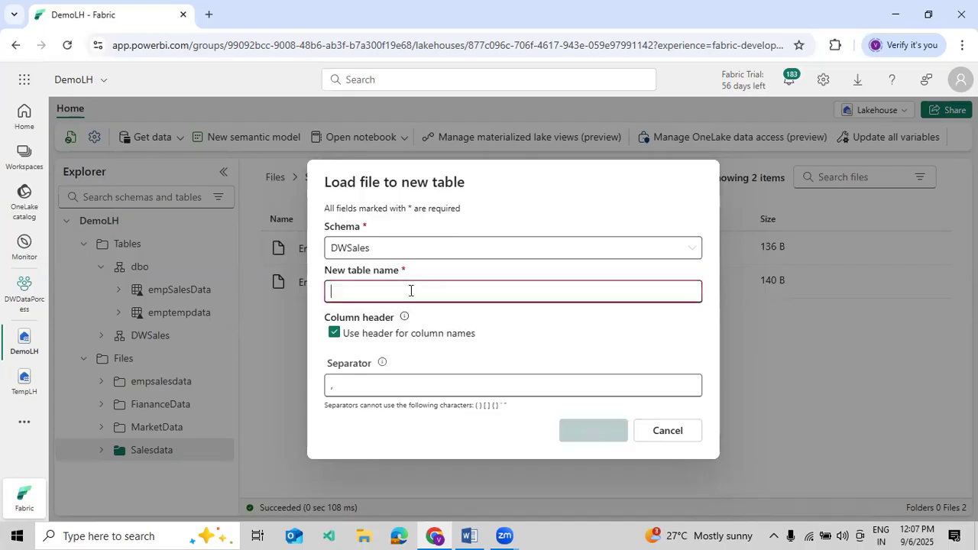
{"action": "type", "text": "EmployeeInfo"}
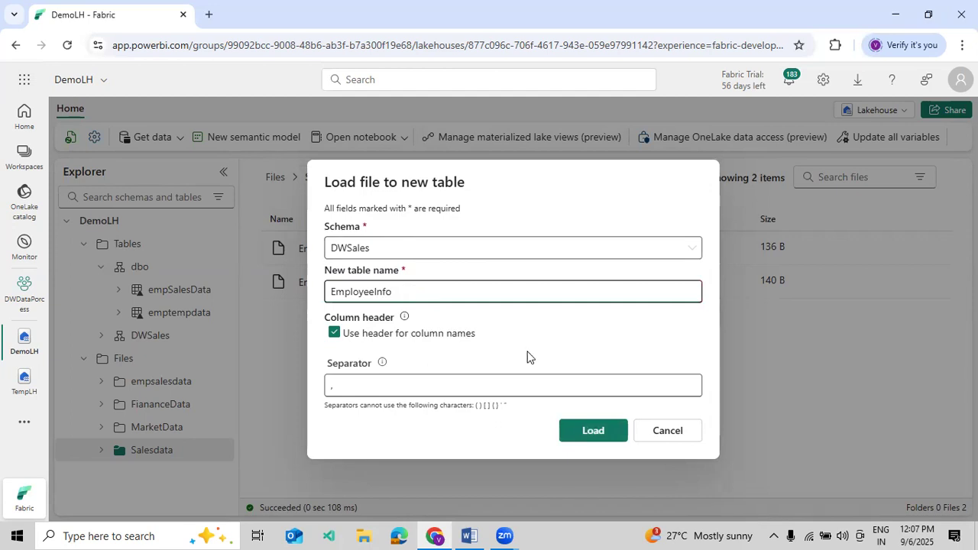
{"action": "left_click", "coordinate": [572, 429]}
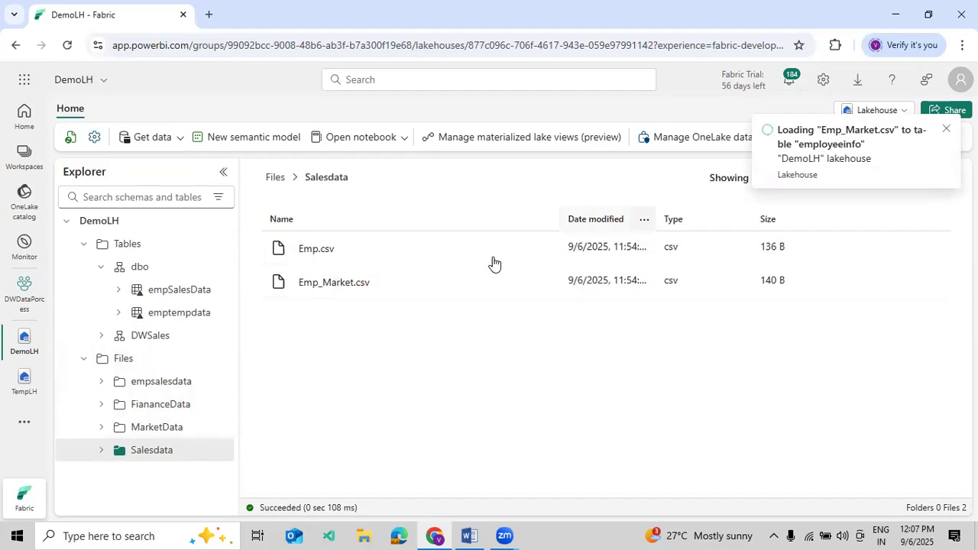
Expand the DWSales schema and widen the Explorer pane to show the full table names.
{"action": "left_click", "coordinate": [101, 335]}
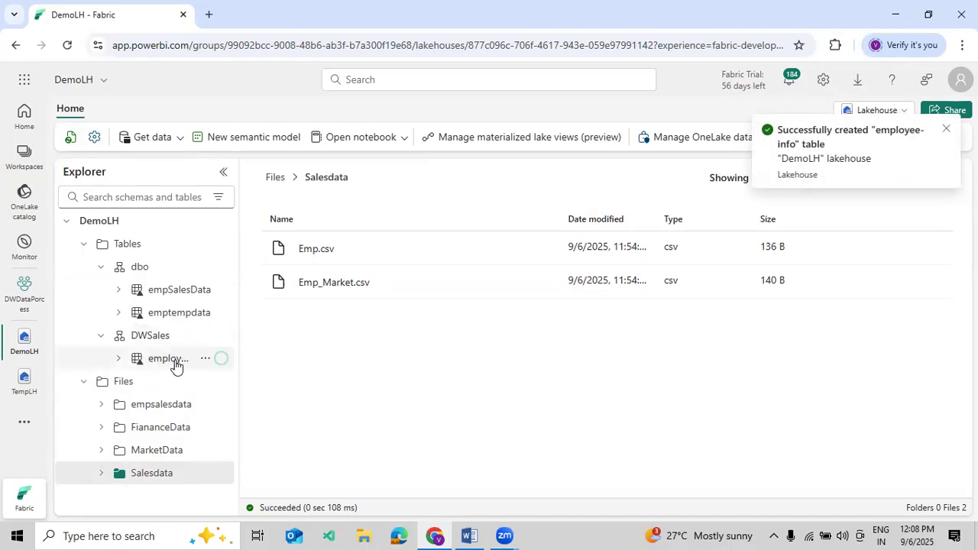
{"action": "left_click_drag", "start_coordinate": [237, 318], "coordinate": [312, 318]}
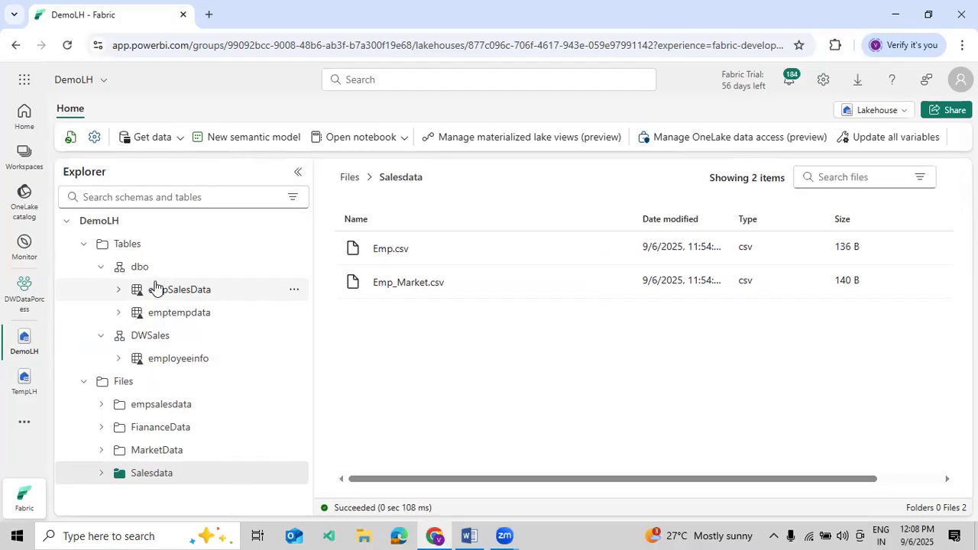
{"action": "left_click", "coordinate": [297, 358]}
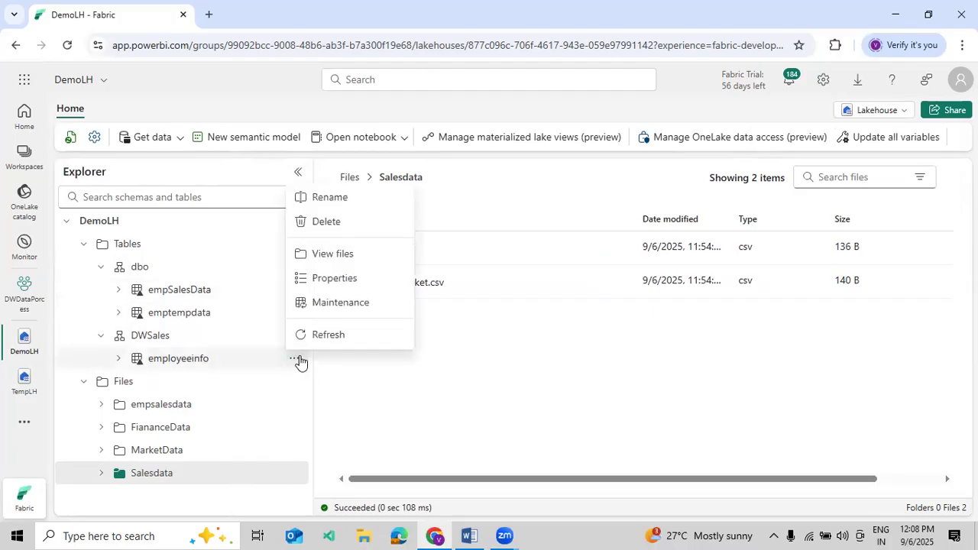
{"action": "left_click", "coordinate": [338, 230]}
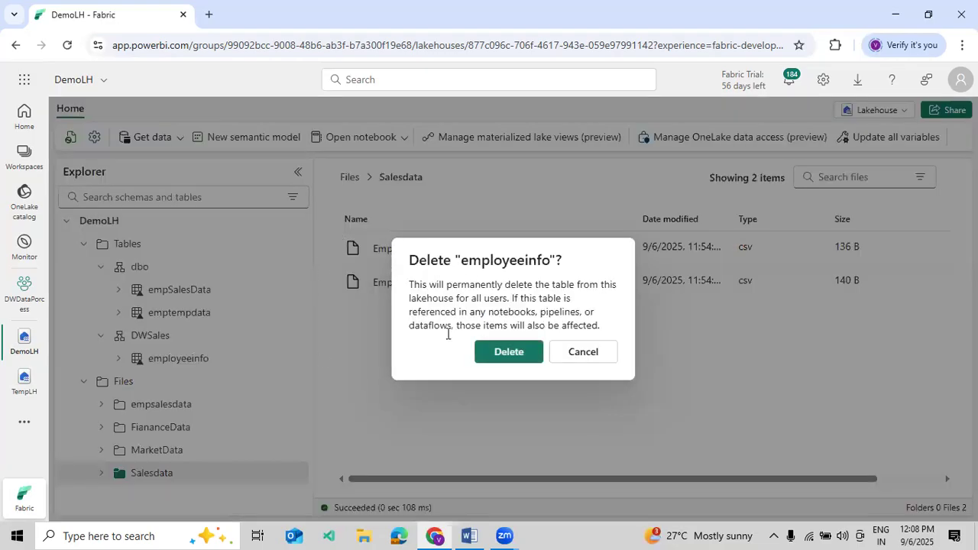
{"action": "left_click", "coordinate": [563, 352]}
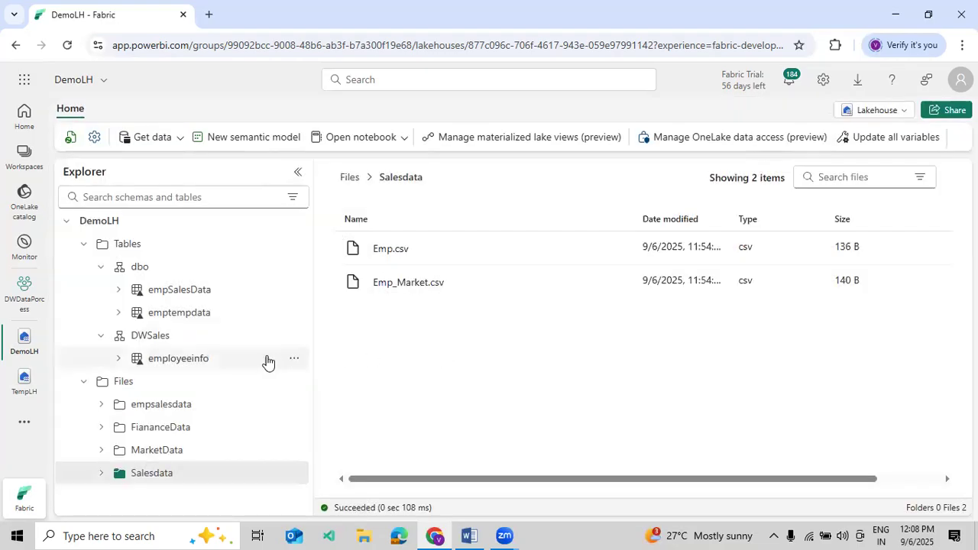
Preview the employeeinfo table in the DWSales schema and delete it.
{"action": "left_click", "coordinate": [205, 359]}
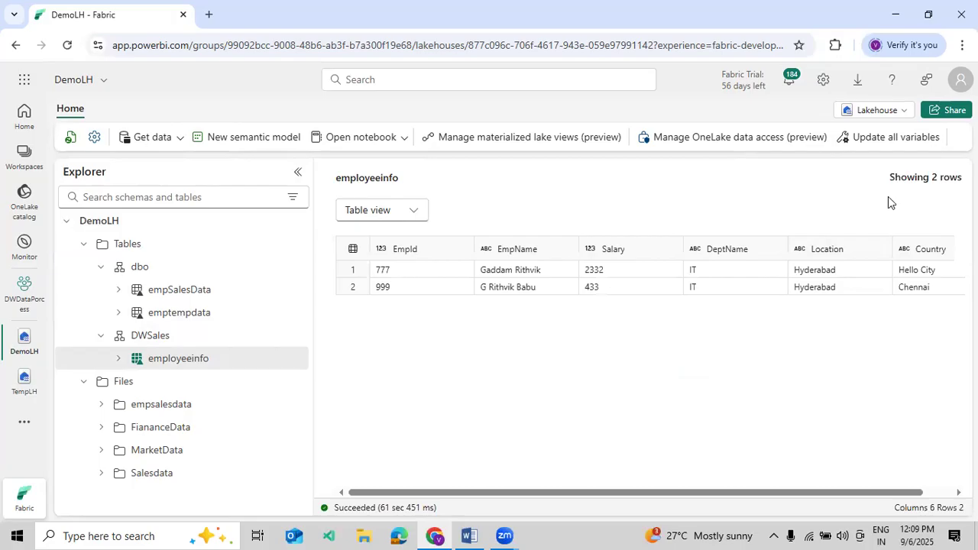
{"action": "left_click", "coordinate": [291, 359]}
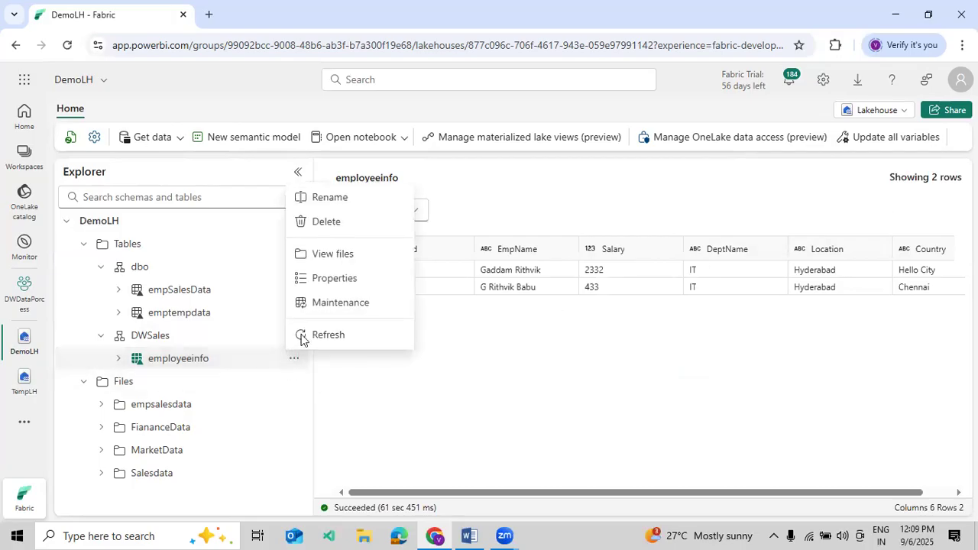
{"action": "left_click", "coordinate": [326, 226]}
{"action": "left_click", "coordinate": [508, 351]}
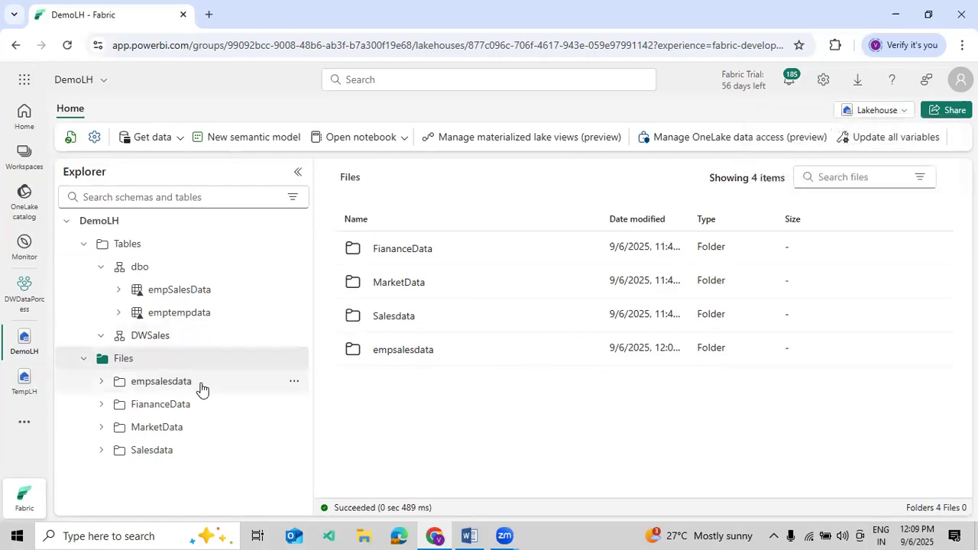
{"action": "left_click", "coordinate": [294, 315]}
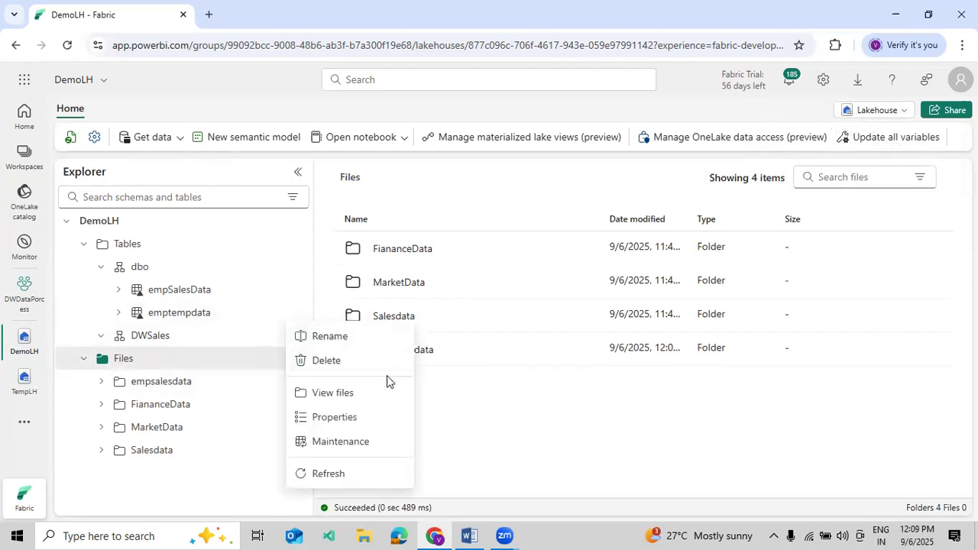
{"action": "left_click", "coordinate": [455, 410]}
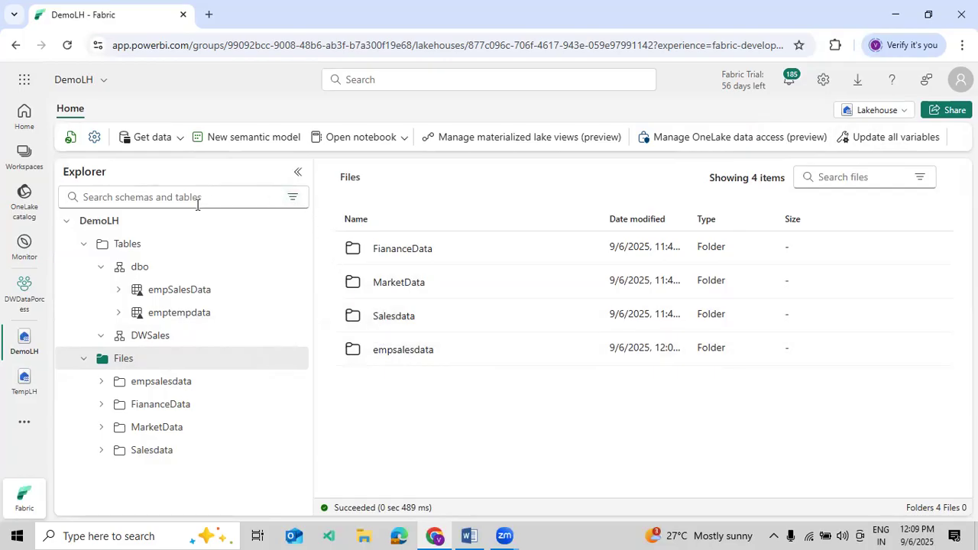
Collapse Tables and Files, and try the Delta table, Shortcut and Materialized table filters on the Explorer tree in turn, leaving none selected.
{"action": "left_click", "coordinate": [84, 243]}
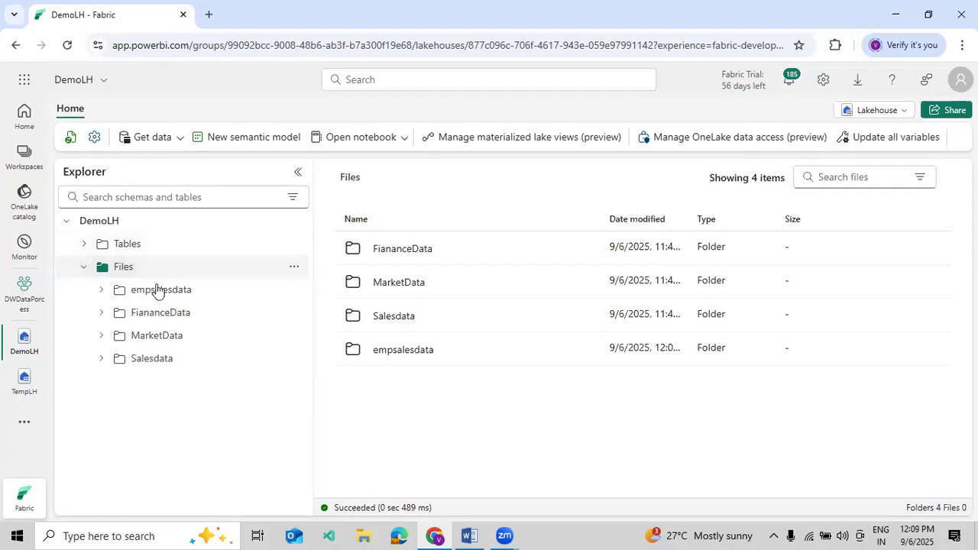
{"action": "left_click", "coordinate": [86, 268]}
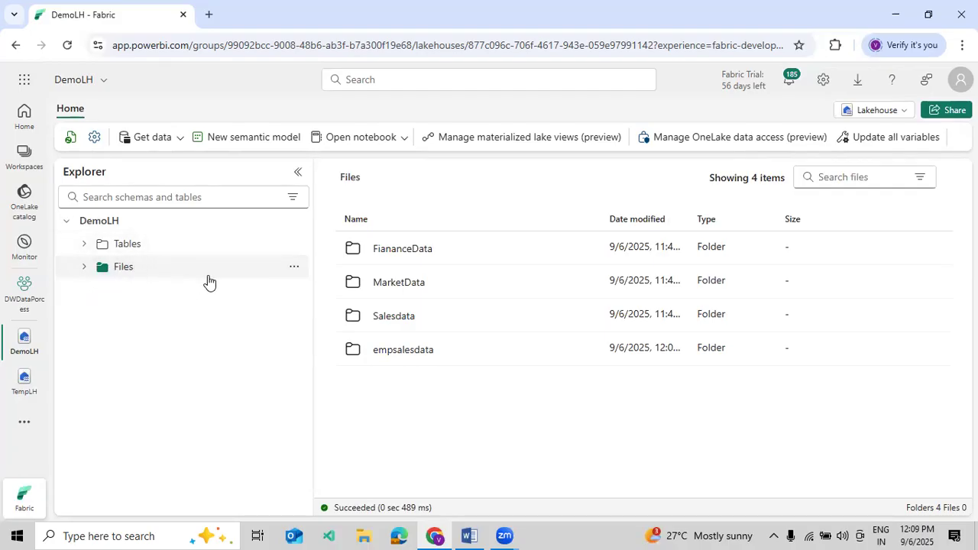
{"action": "left_click", "coordinate": [289, 198]}
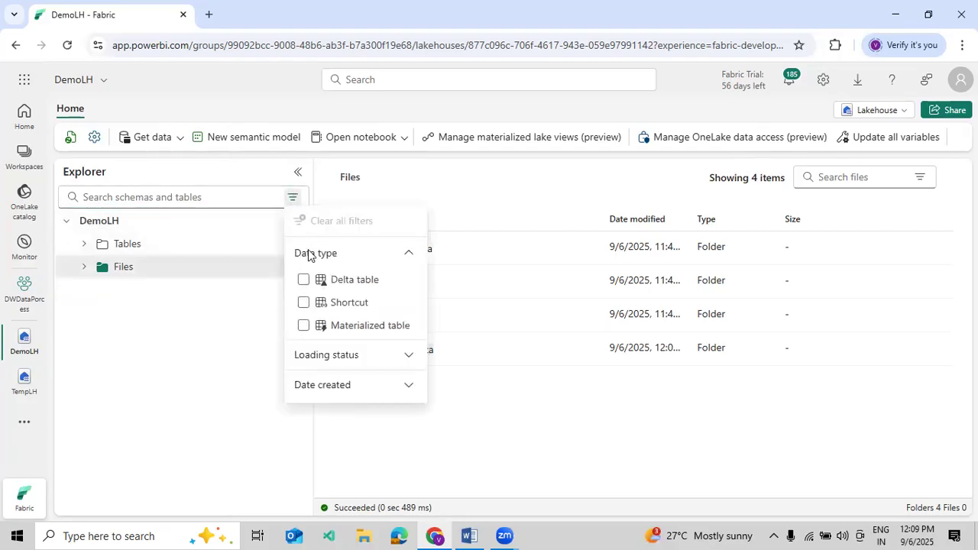
{"action": "left_click", "coordinate": [303, 280]}
{"action": "left_click", "coordinate": [303, 281]}
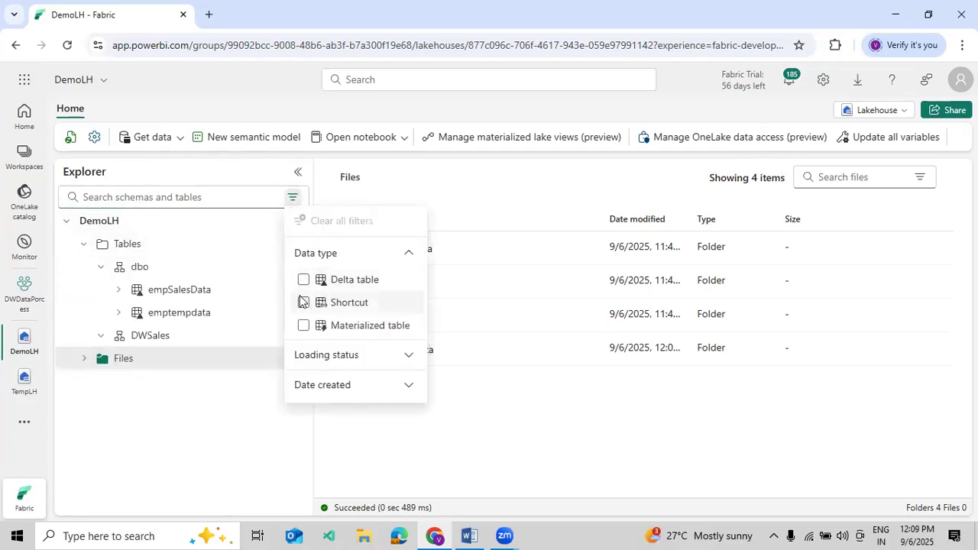
{"action": "left_click", "coordinate": [303, 302]}
{"action": "left_click", "coordinate": [303, 303]}
{"action": "left_click", "coordinate": [303, 325]}
{"action": "left_click", "coordinate": [303, 326]}
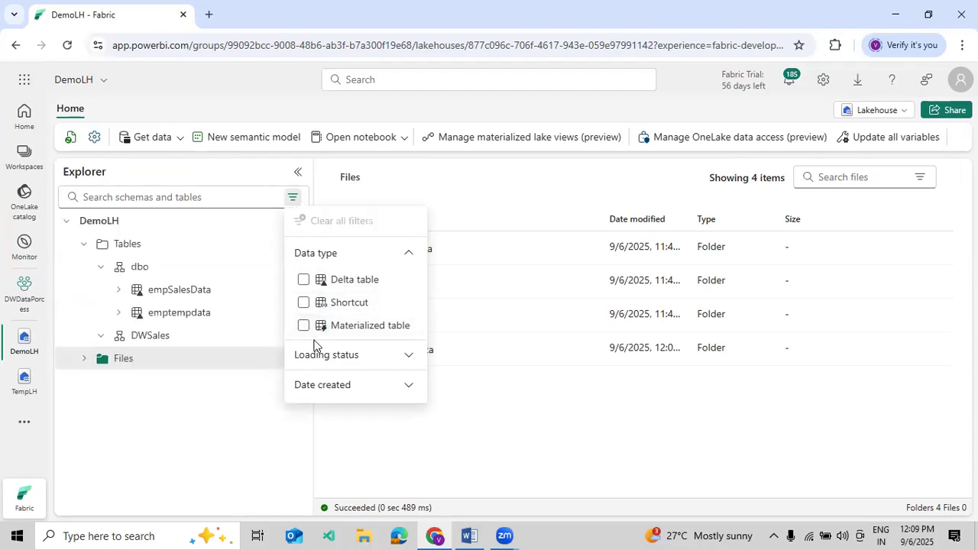
Expand the Explorer's Loading status and Date created filters, compare the tables created Yesterday and Today, and reset the date to Anytime.
{"action": "left_click", "coordinate": [320, 358]}
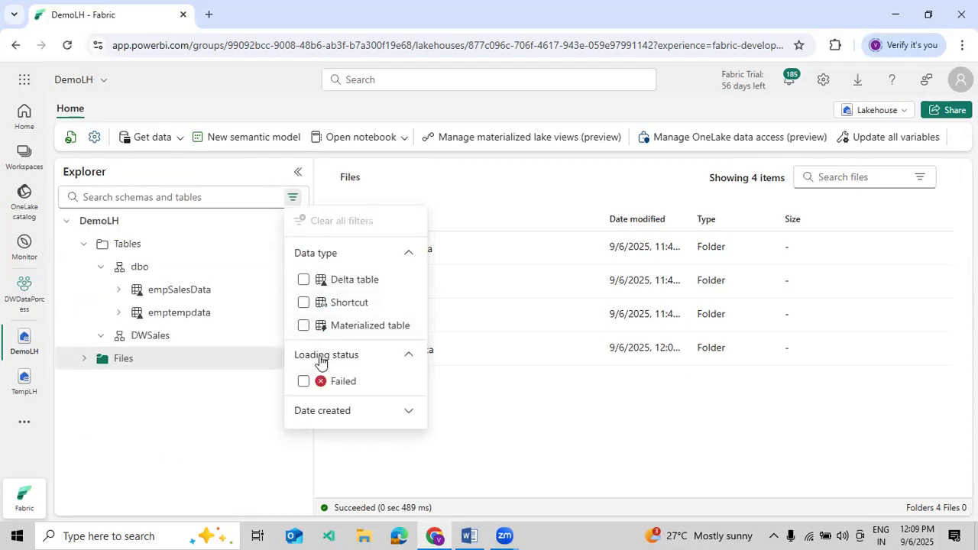
{"action": "left_click", "coordinate": [327, 413]}
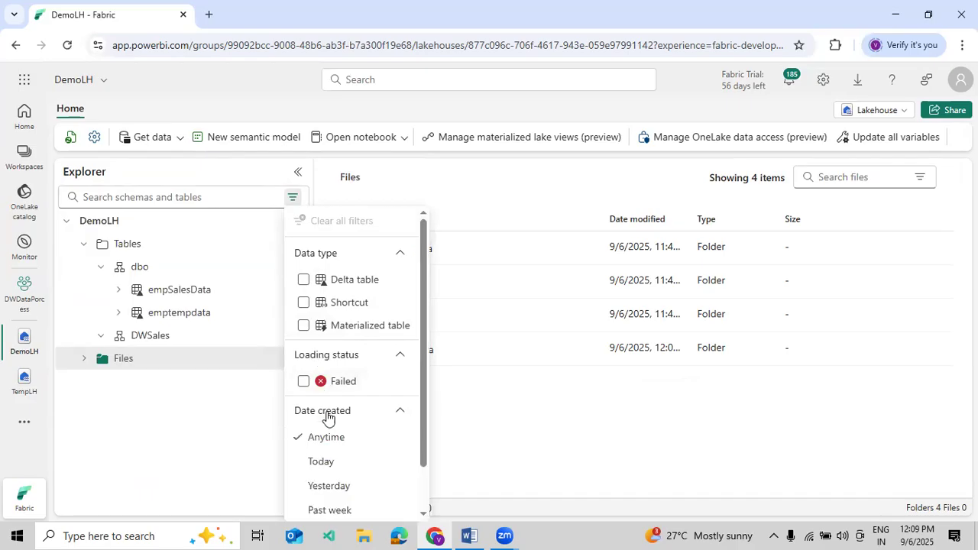
{"action": "scroll", "coordinate": [334, 419], "scroll_direction": "down", "scroll_amount": 1}
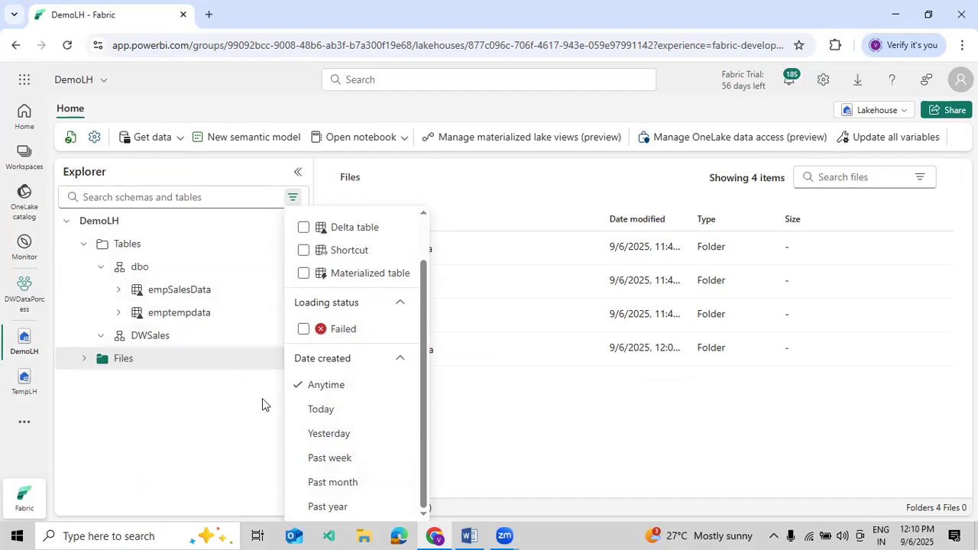
{"action": "left_click", "coordinate": [320, 434]}
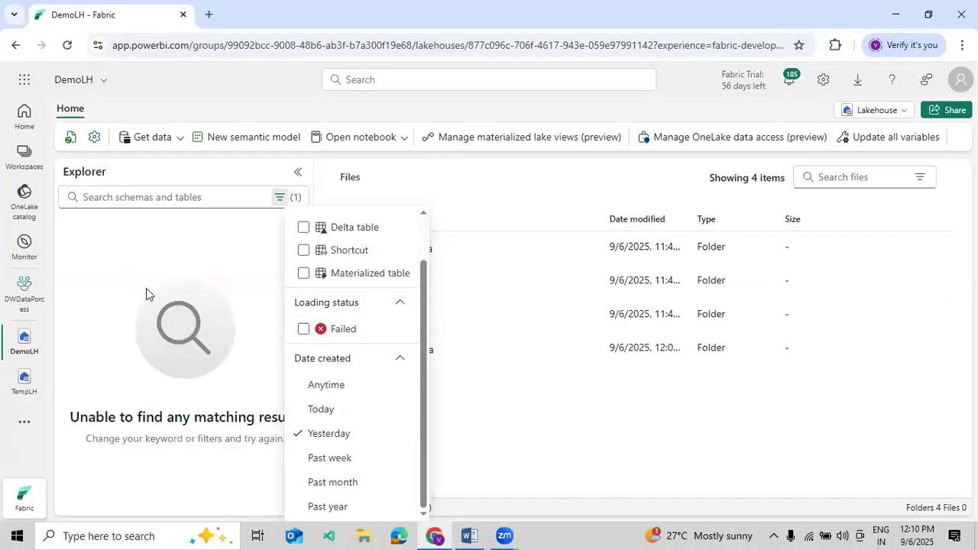
{"action": "left_click", "coordinate": [301, 410]}
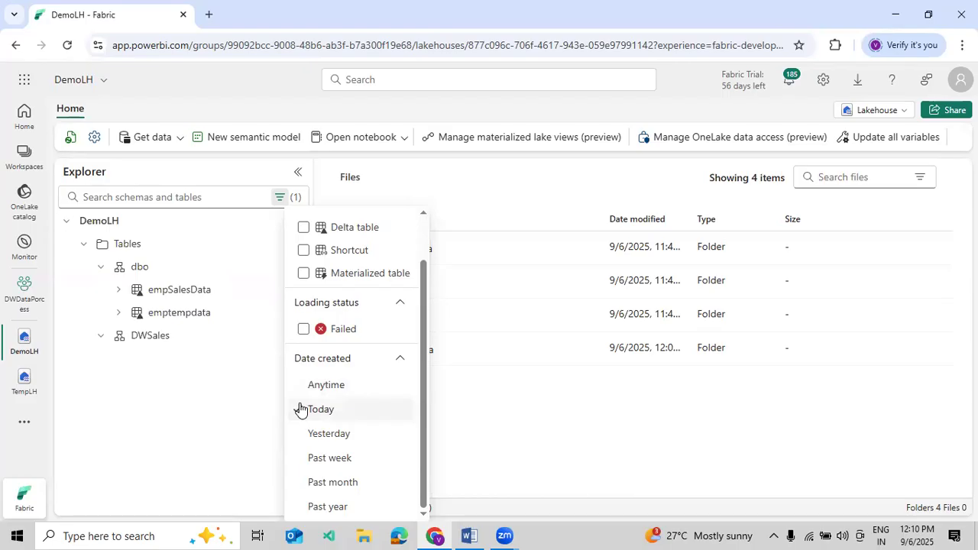
{"action": "left_click", "coordinate": [314, 434]}
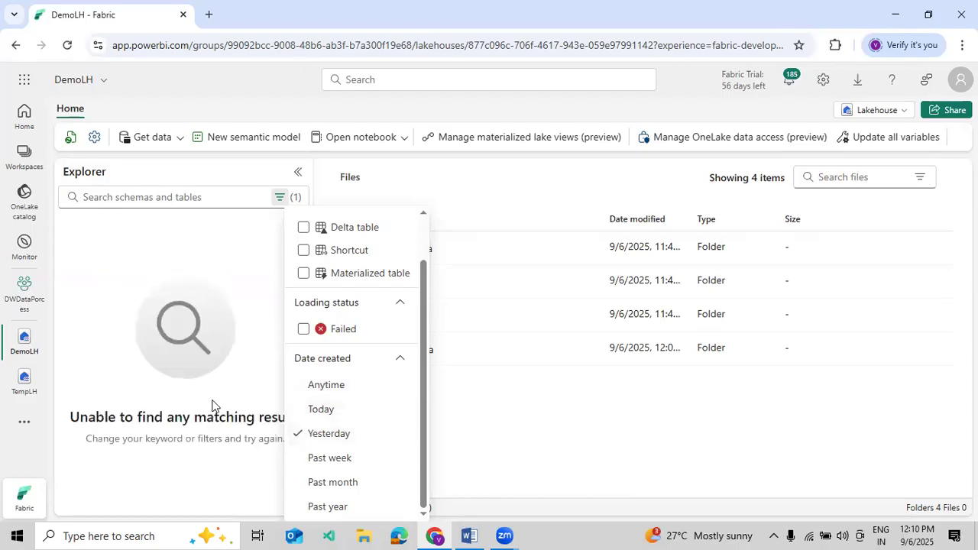
{"action": "left_click", "coordinate": [331, 413]}
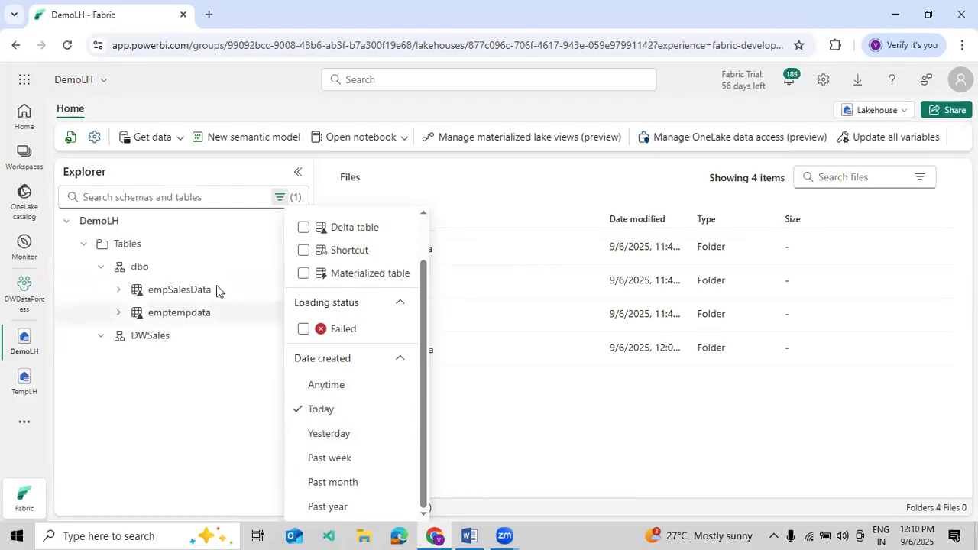
{"action": "left_click", "coordinate": [158, 366]}
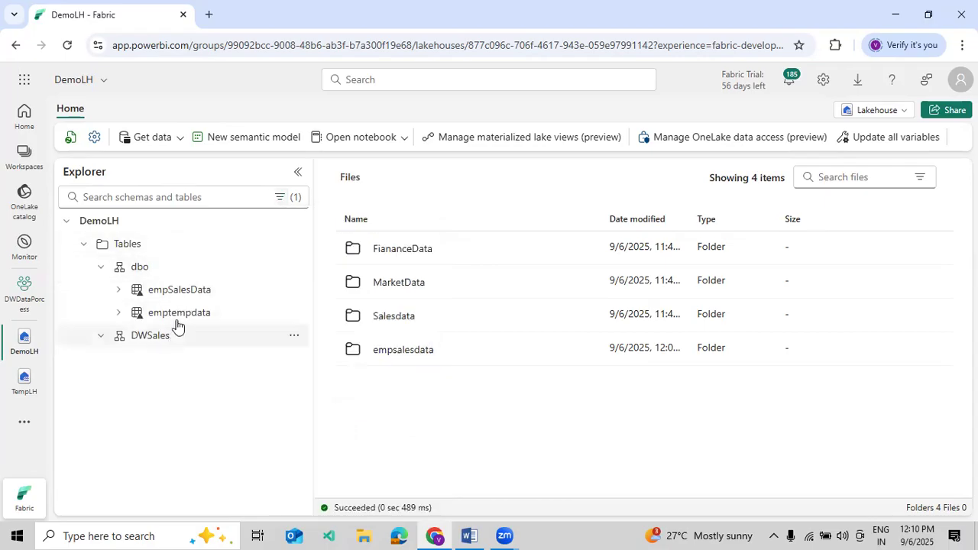
{"action": "left_click", "coordinate": [279, 205]}
{"action": "scroll", "coordinate": [304, 366], "scroll_direction": "down", "scroll_amount": 2}
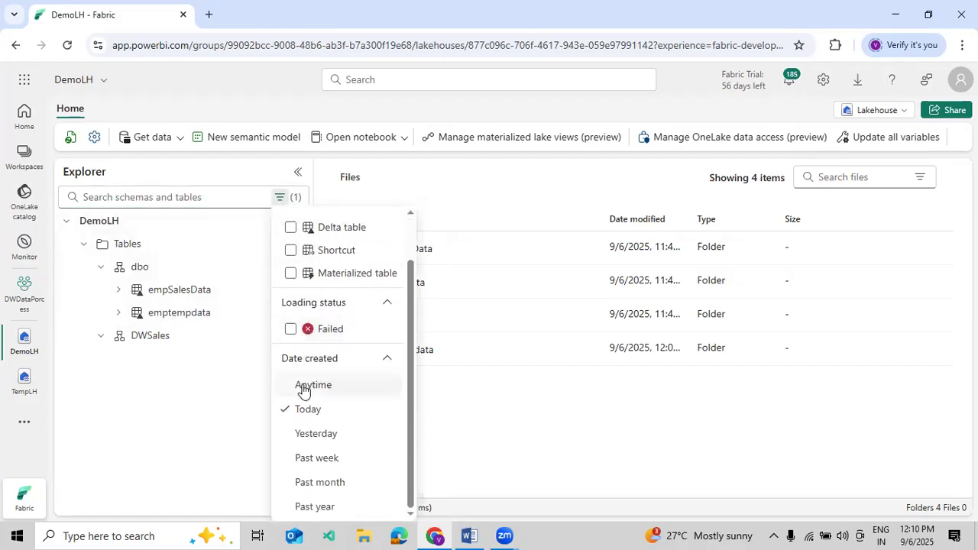
{"action": "left_click", "coordinate": [304, 385]}
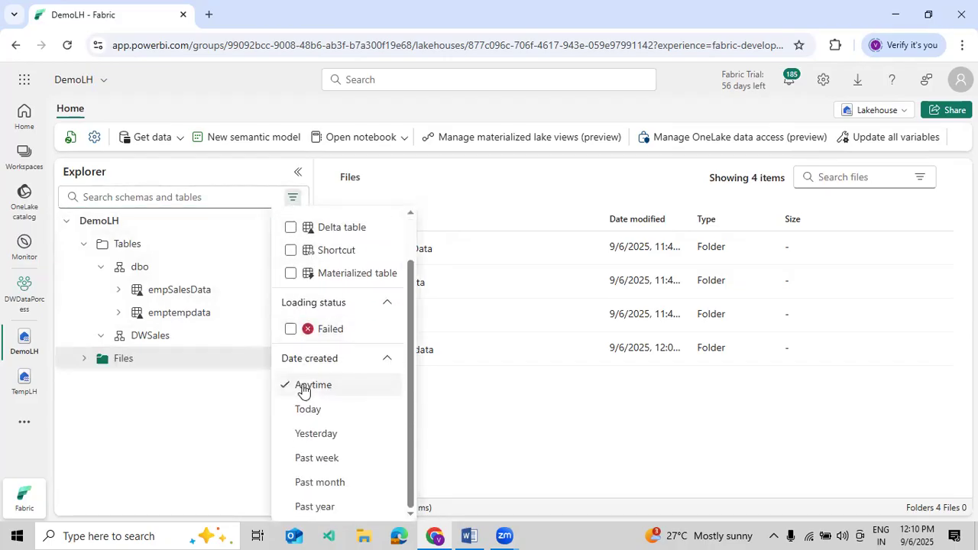
{"action": "left_click", "coordinate": [478, 399]}
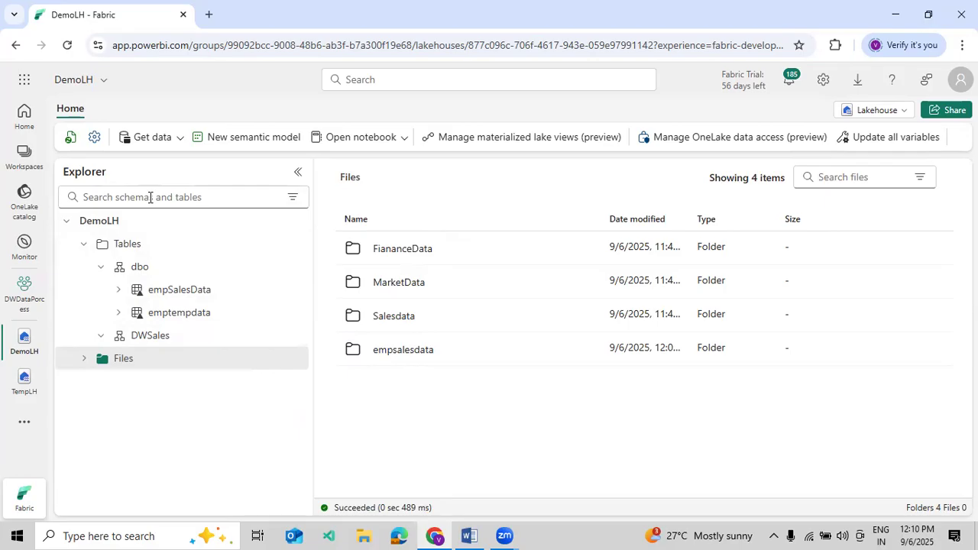
Try the Folder, Shortcut and File type filters on the Files list, leaving none selected.
{"action": "left_click", "coordinate": [925, 181]}
{"action": "left_click", "coordinate": [823, 264]}
{"action": "left_click", "coordinate": [823, 260]}
{"action": "left_click", "coordinate": [821, 282]}
{"action": "left_click", "coordinate": [823, 284]}
{"action": "left_click", "coordinate": [830, 306]}
{"action": "left_click", "coordinate": [829, 306]}
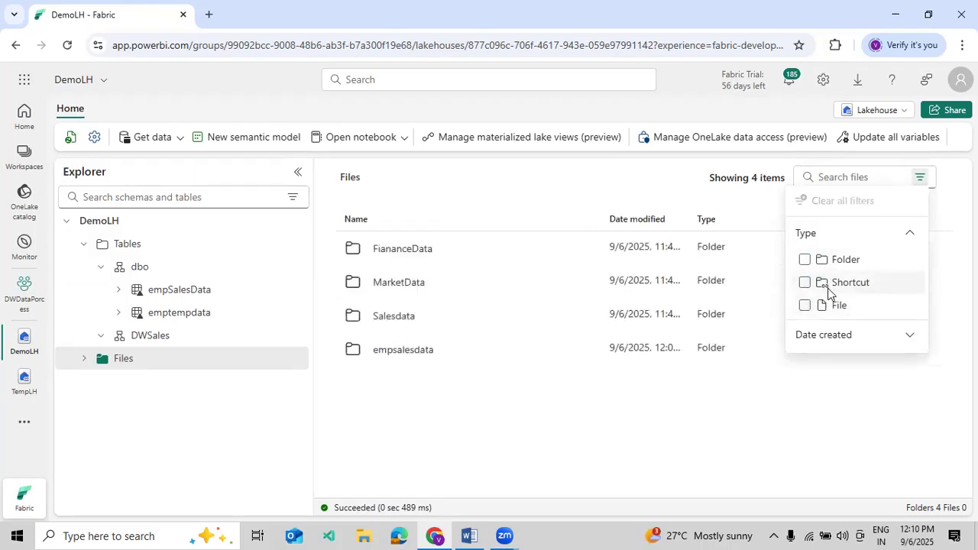
{"action": "left_click", "coordinate": [830, 293]}
{"action": "left_click", "coordinate": [829, 292]}
{"action": "left_click", "coordinate": [831, 304]}
{"action": "left_click", "coordinate": [831, 304]}
Filter the Files list by creation date using Today and Yesterday, and clear all filters.
{"action": "left_click", "coordinate": [838, 334]}
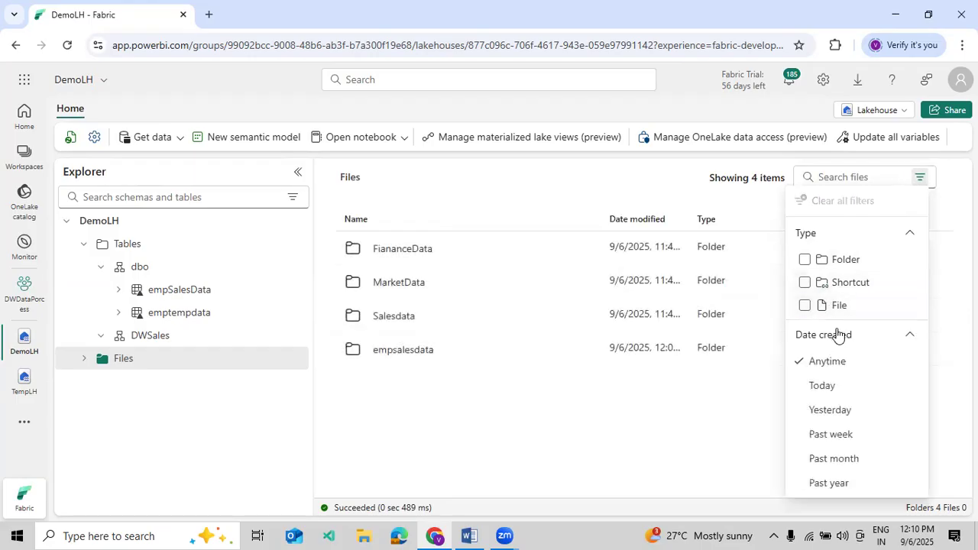
{"action": "left_click", "coordinate": [831, 384]}
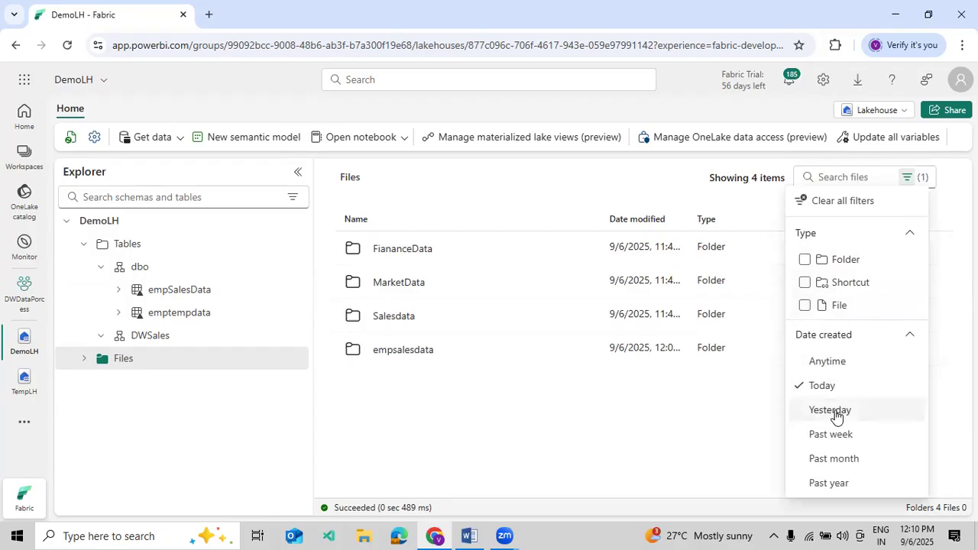
{"action": "left_click", "coordinate": [836, 412]}
{"action": "left_click", "coordinate": [836, 412]}
{"action": "left_click", "coordinate": [830, 391]}
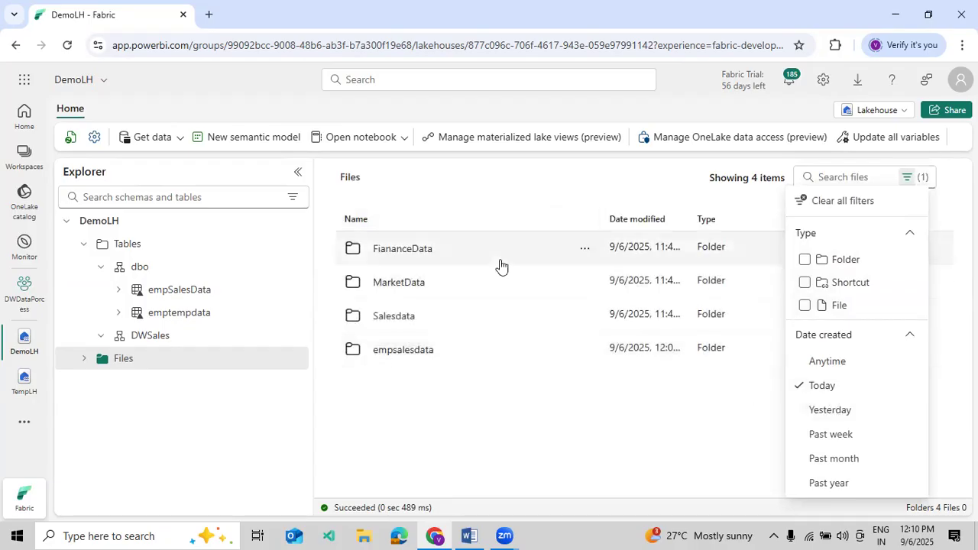
{"action": "left_click", "coordinate": [831, 205]}
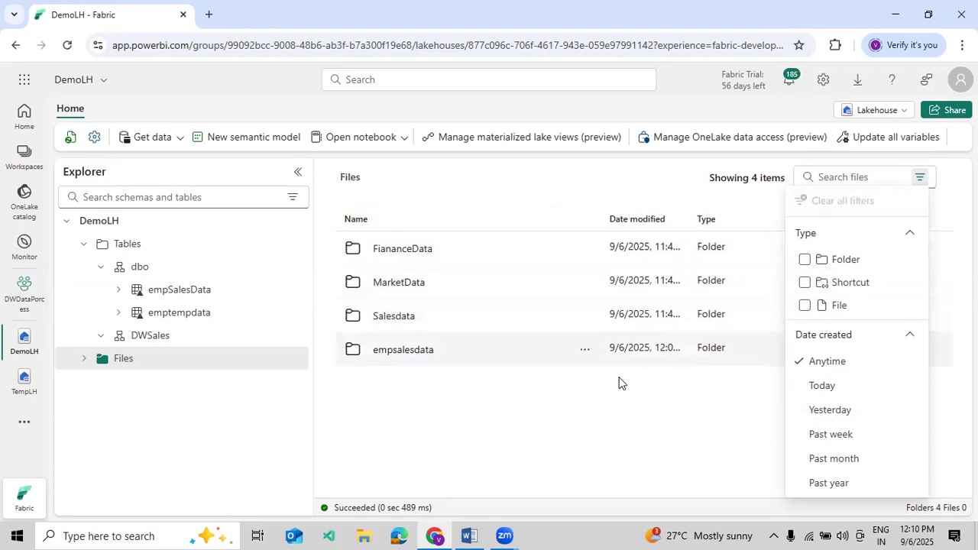
Narrow the Explorer pane and collapse it.
{"action": "left_click", "coordinate": [297, 171]}
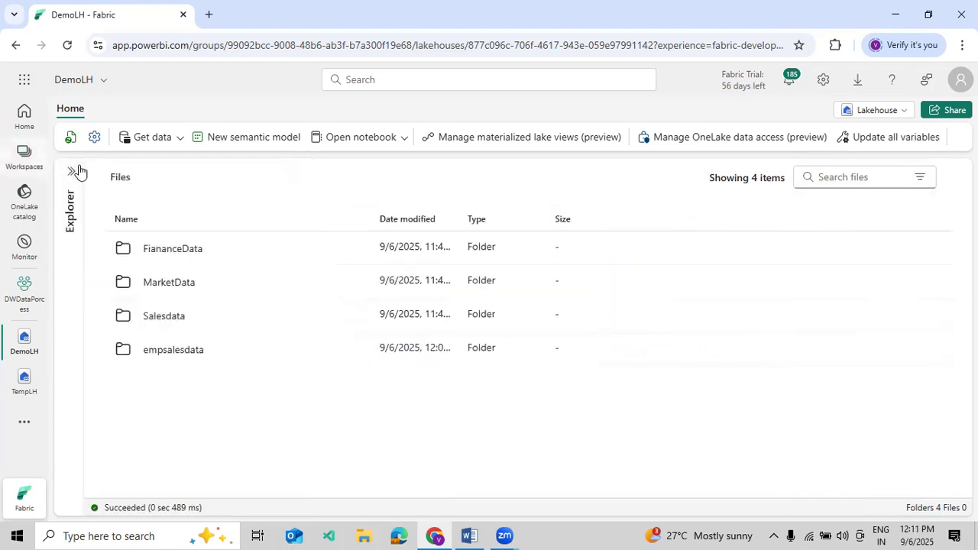
{"action": "left_click", "coordinate": [76, 171]}
{"action": "left_click_drag", "start_coordinate": [313, 227], "coordinate": [201, 279]}
{"action": "left_click", "coordinate": [191, 173]}
{"action": "left_click", "coordinate": [74, 172]}
{"action": "left_click", "coordinate": [190, 173]}
Open the DWDataPorcess workspace and widen the Type and Owner columns of its item list.
{"action": "left_click", "coordinate": [26, 158]}
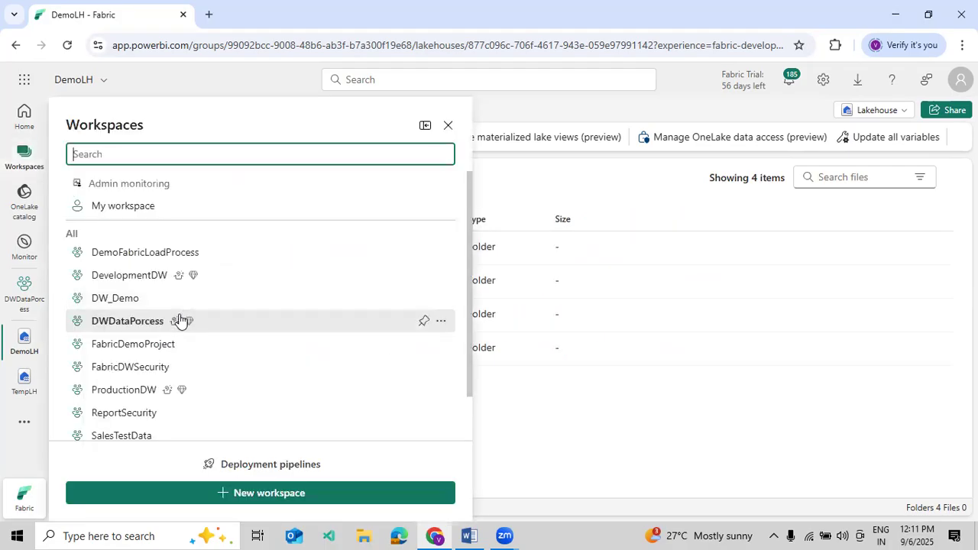
{"action": "left_click", "coordinate": [157, 327]}
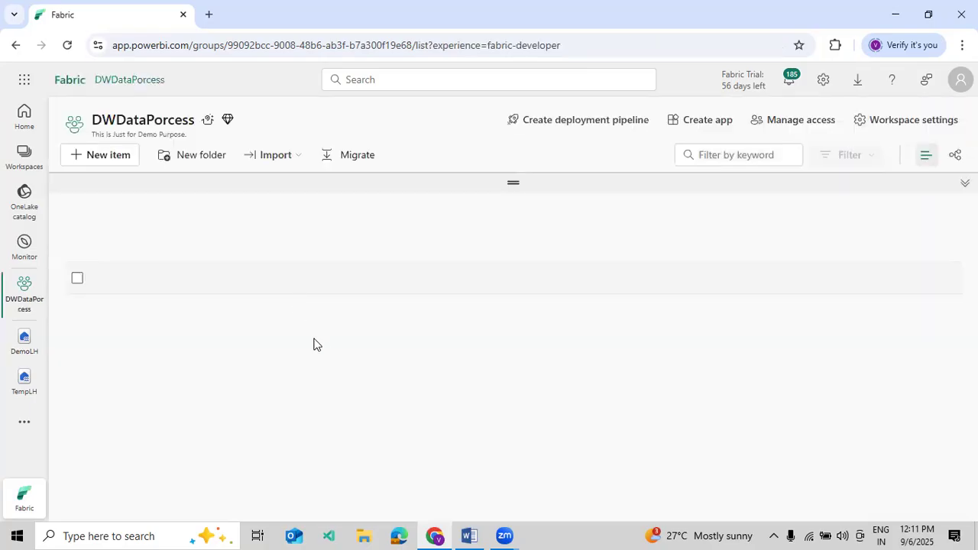
{"action": "left_click_drag", "start_coordinate": [383, 203], "coordinate": [487, 217]}
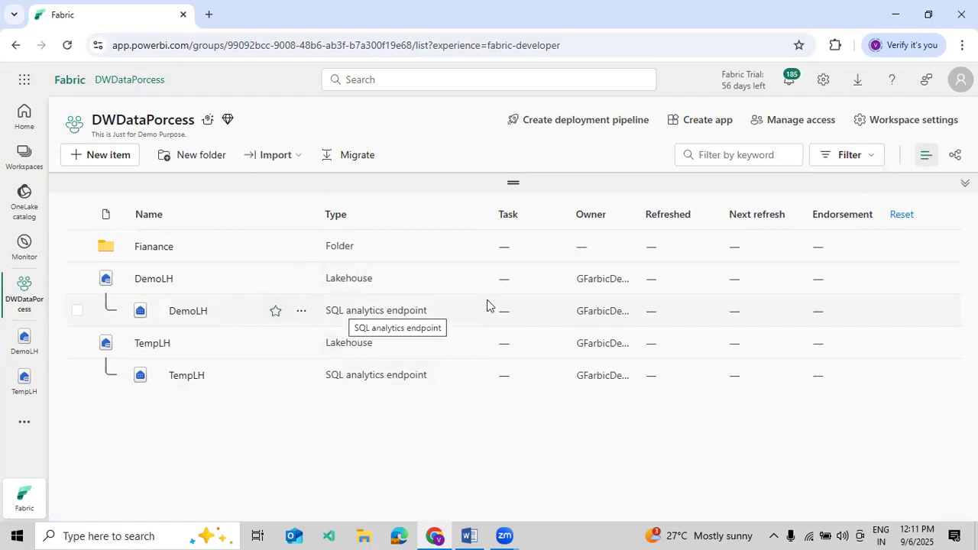
{"action": "left_click_drag", "start_coordinate": [637, 212], "coordinate": [762, 228]}
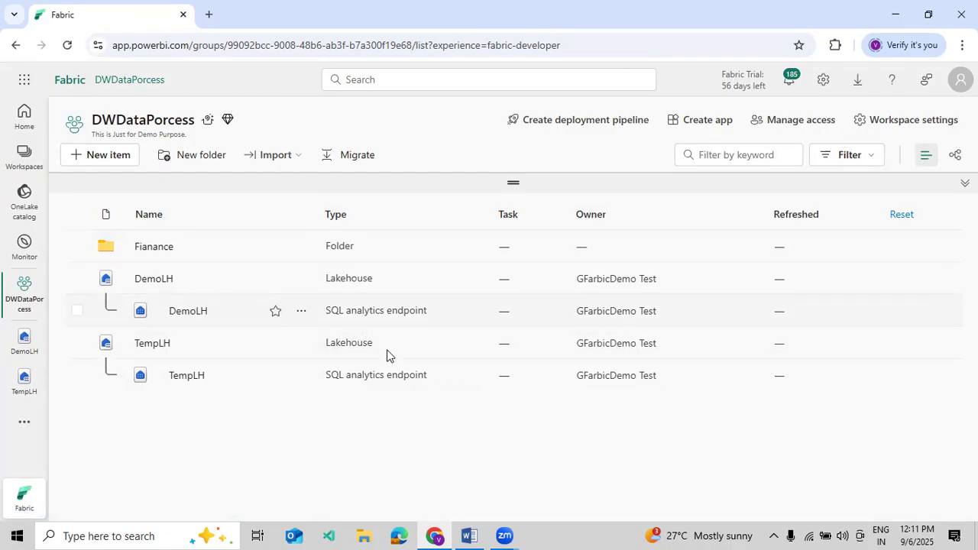
Switch to the Microsoft Fabric Running Notes document in Word and go to its beginning.
{"action": "left_click", "coordinate": [469, 536]}
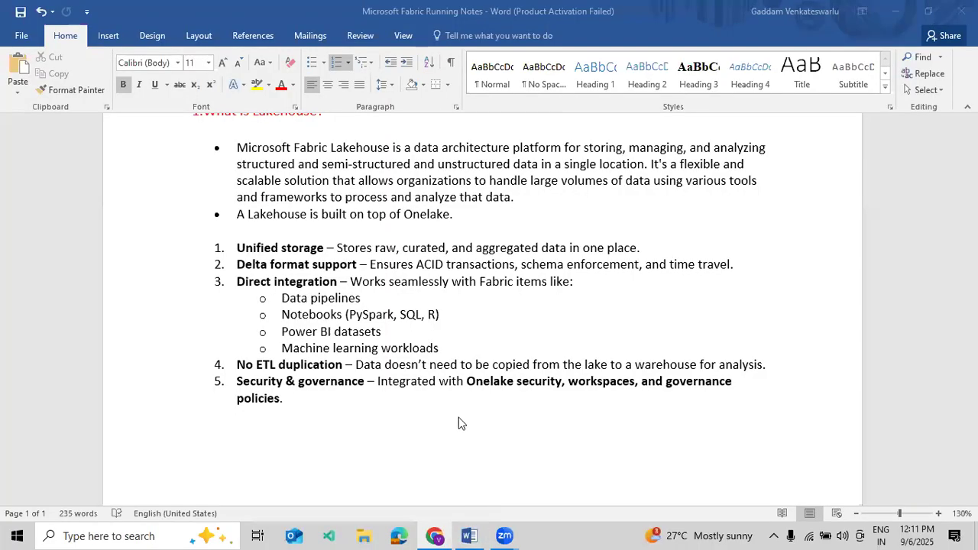
{"action": "scroll", "coordinate": [459, 420], "scroll_direction": "up", "scroll_amount": 6}
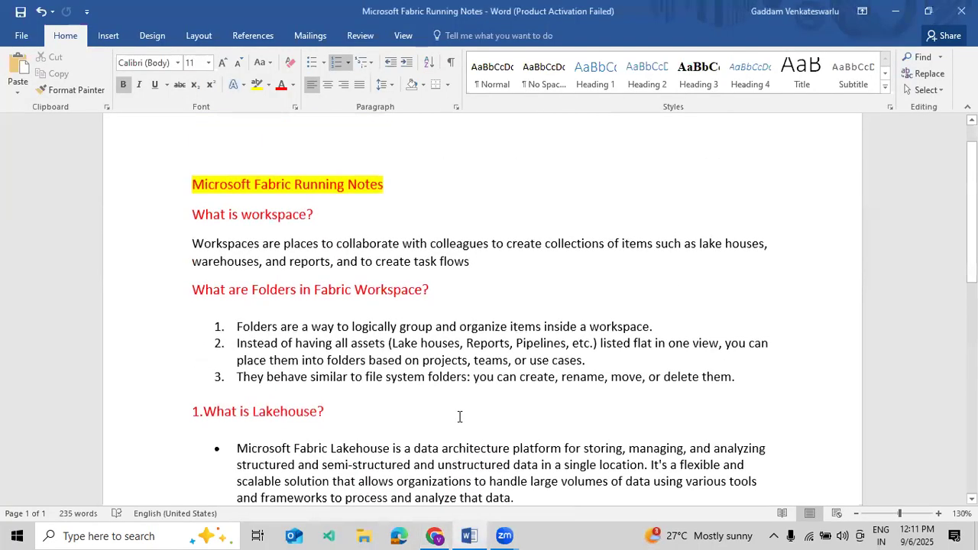